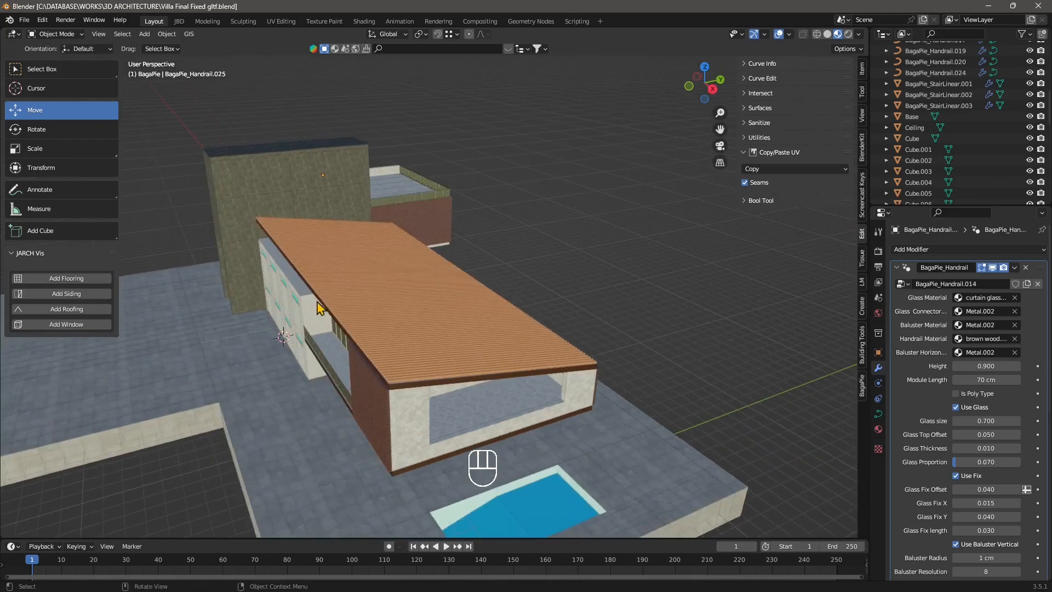
Select the entire villa and move it along the negative X axis, clear of the world origin.
scroll(316, 301, down, 3)
middle_drag(376, 381, 378, 354)
scroll(491, 376, down, 1)
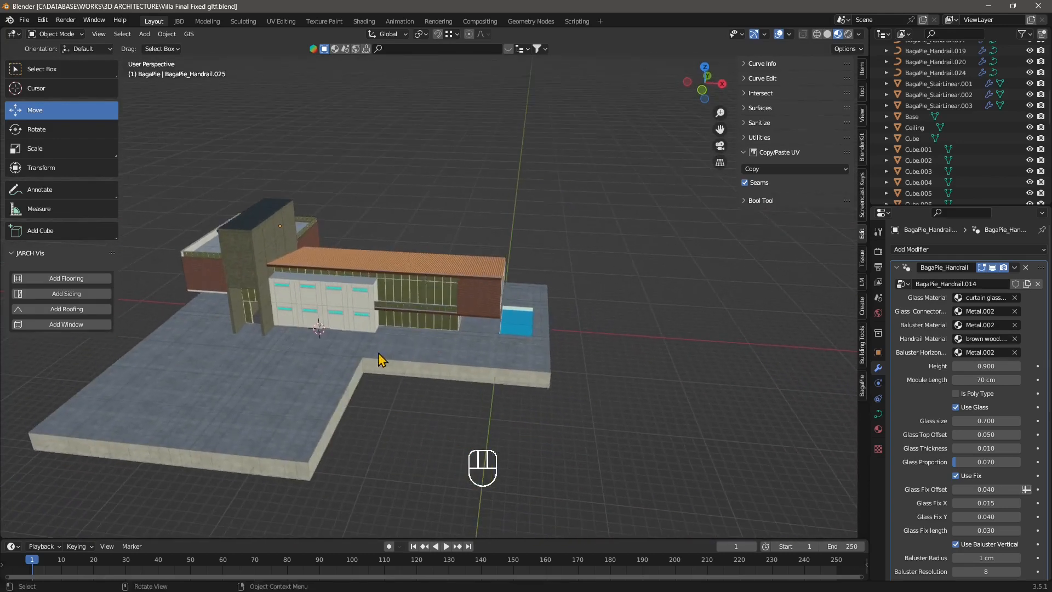
scroll(204, 291, down, 2)
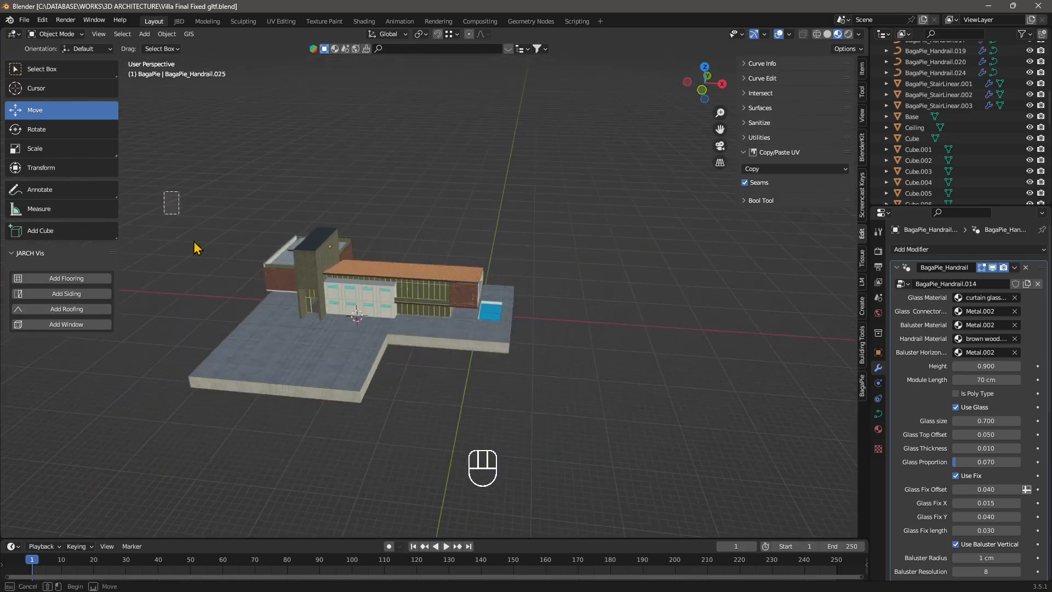
key(a)
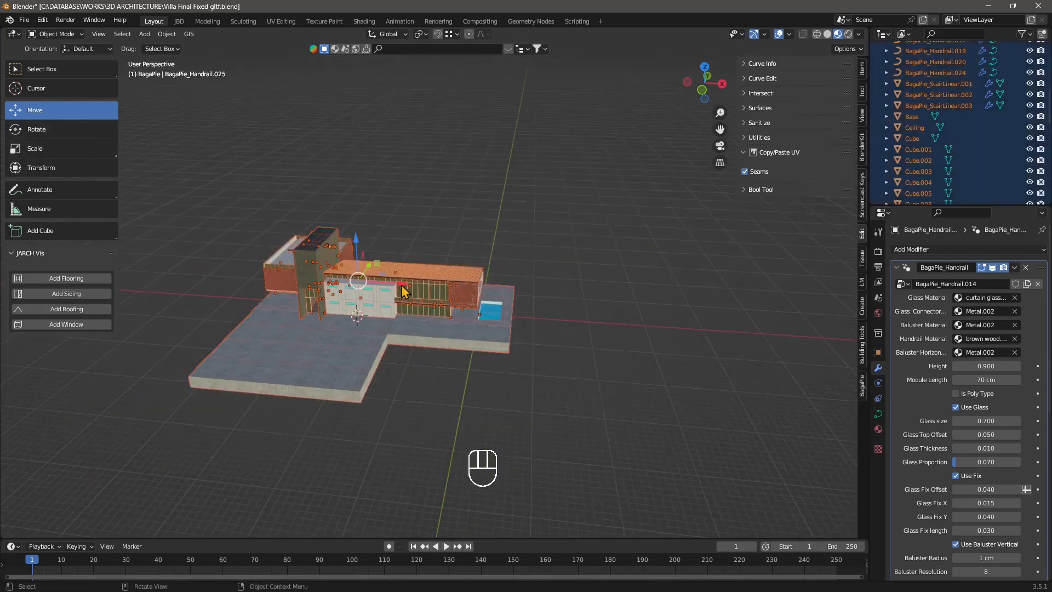
drag(402, 285, 312, 279)
Snap the 3D cursor to the world origin with the base object selected.
click(414, 353)
scroll(519, 318, up, 3)
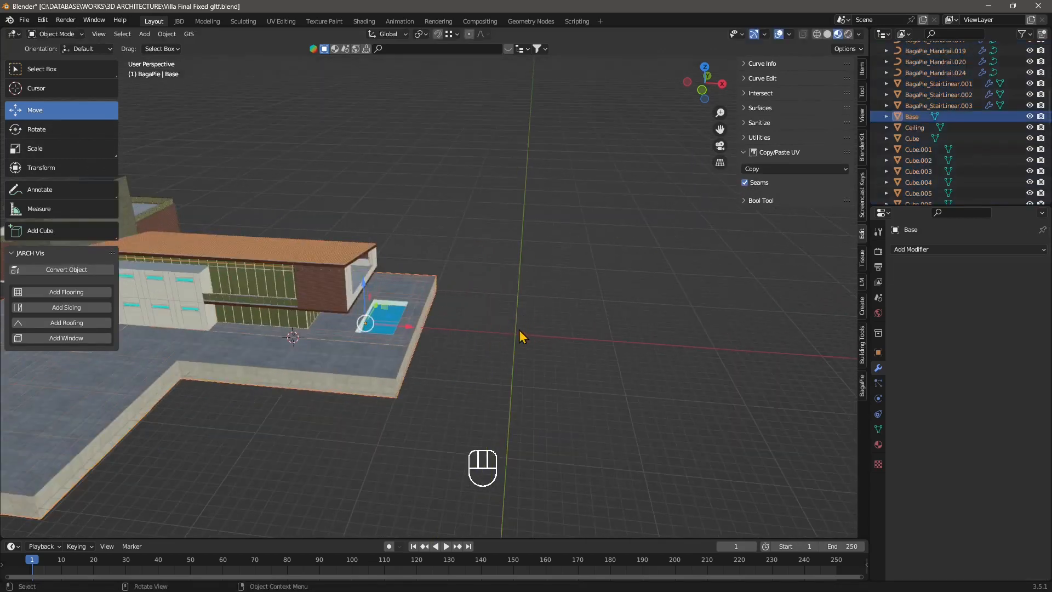
middle_drag(520, 336, 538, 368)
scroll(512, 352, up, 2)
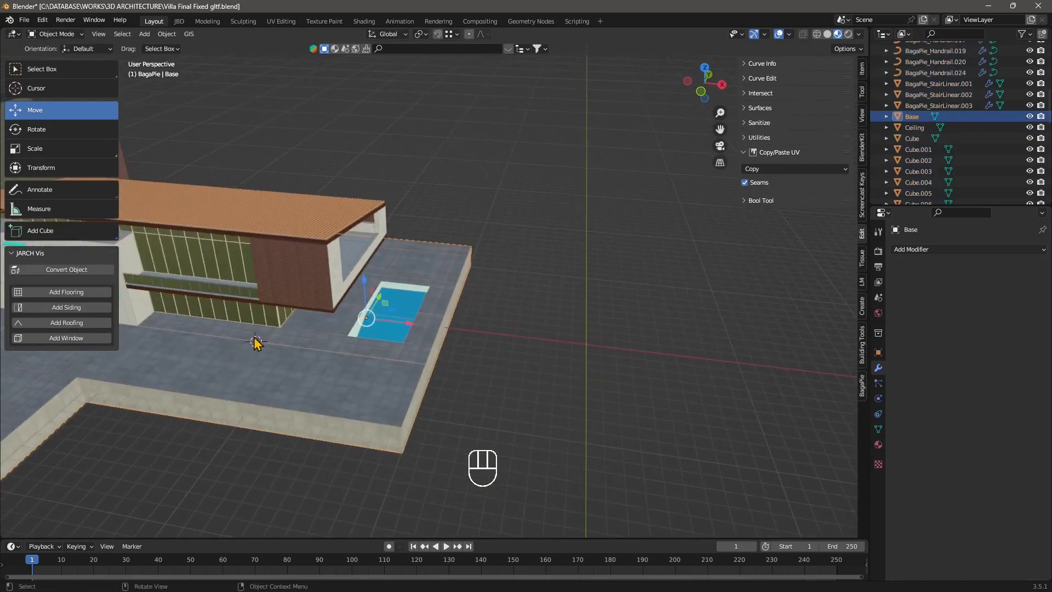
click(46, 88)
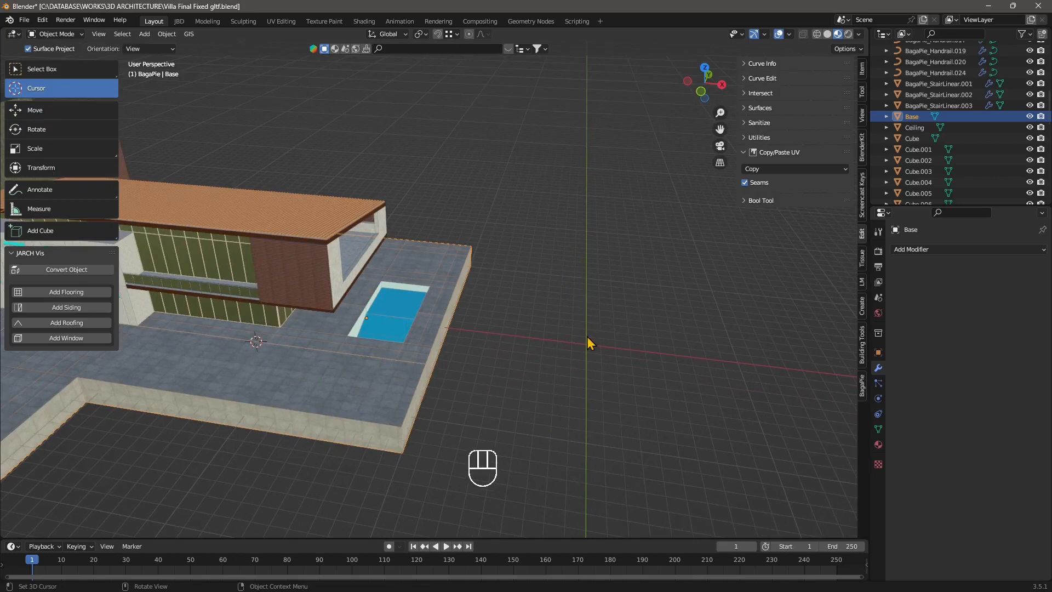
right_click(255, 340)
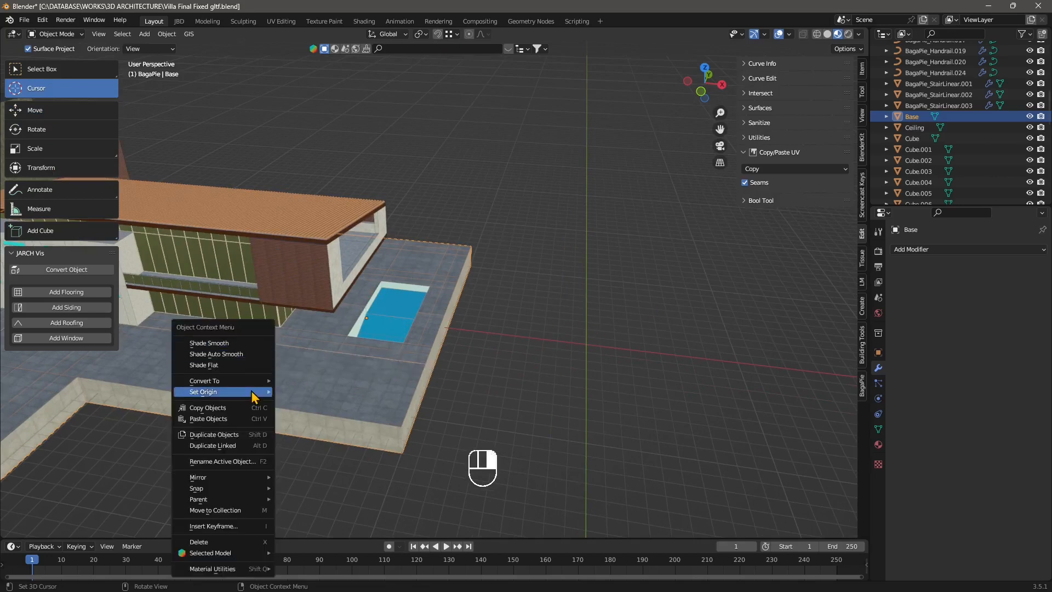
mouse_move(254, 395)
mouse_move(257, 488)
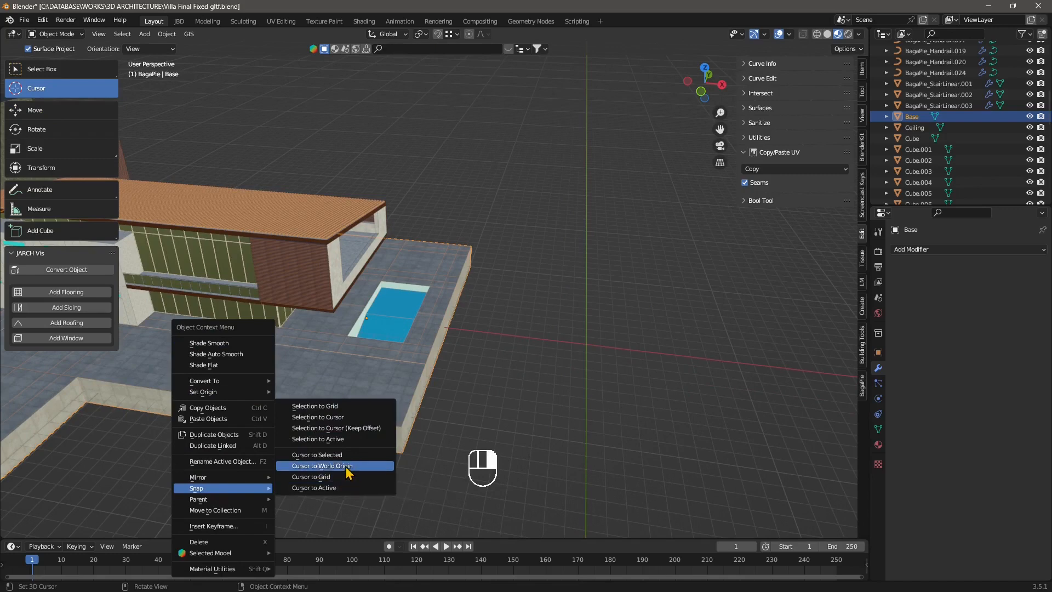
click(346, 466)
Add a cube mesh at the world origin and set its size to 10 cm.
middle_drag(572, 359, 500, 325)
scroll(596, 381, up, 2)
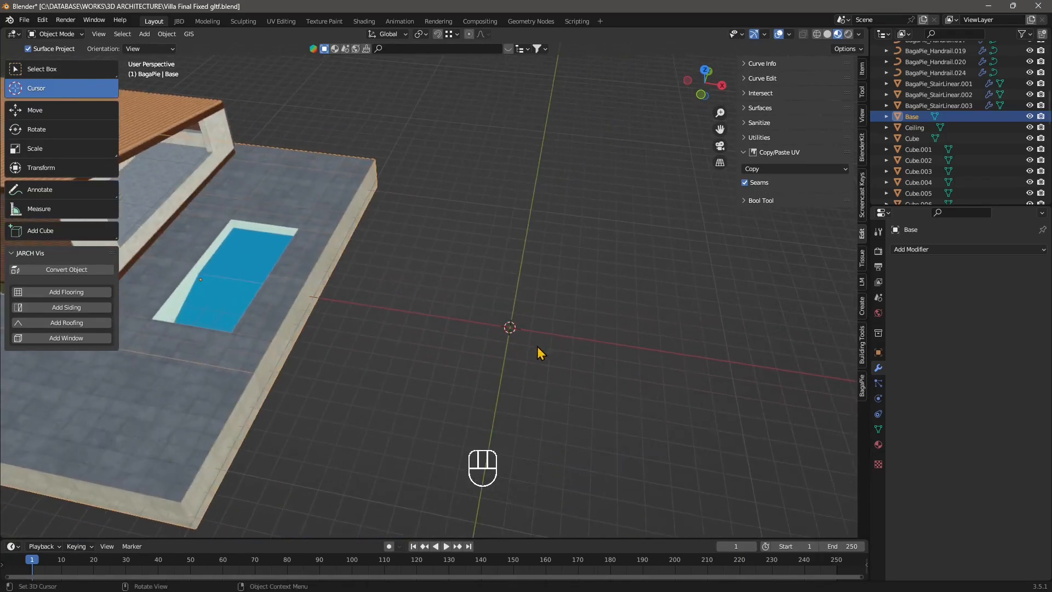
scroll(548, 359, up, 2)
shift+middle_drag(570, 383, 467, 364)
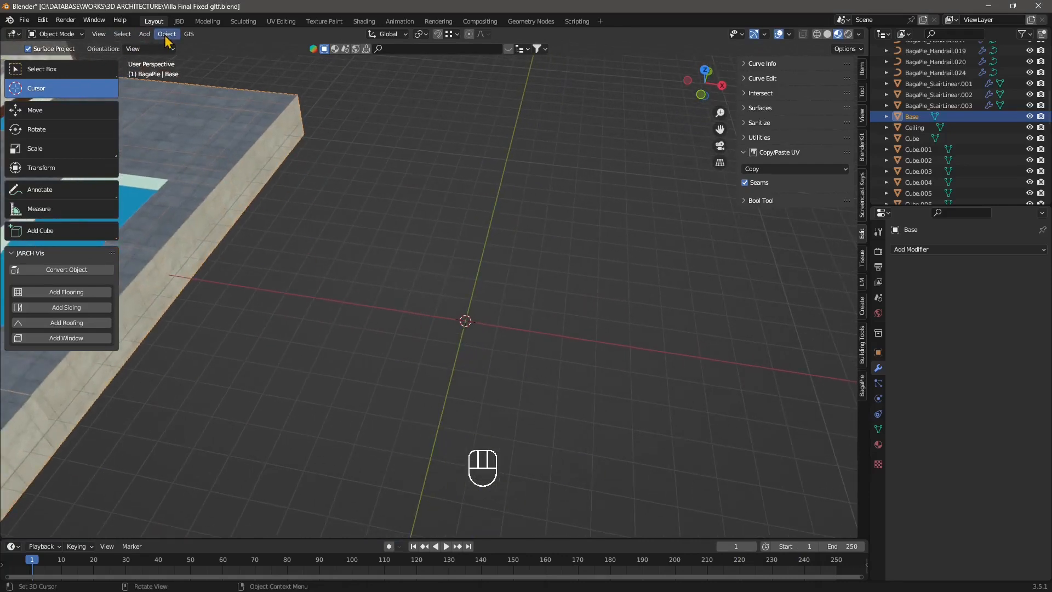
click(145, 35)
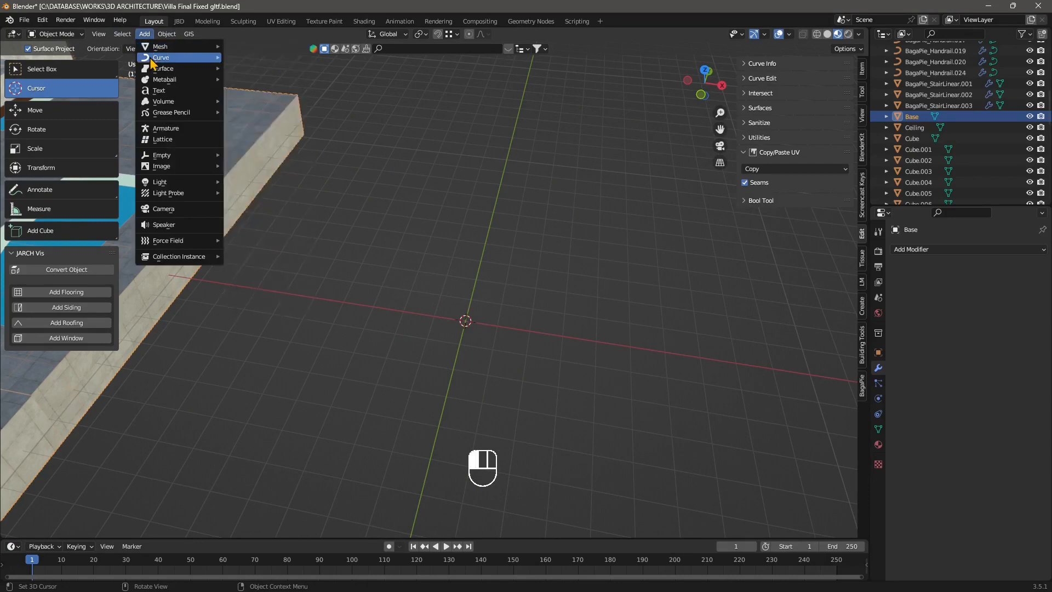
mouse_move(159, 58)
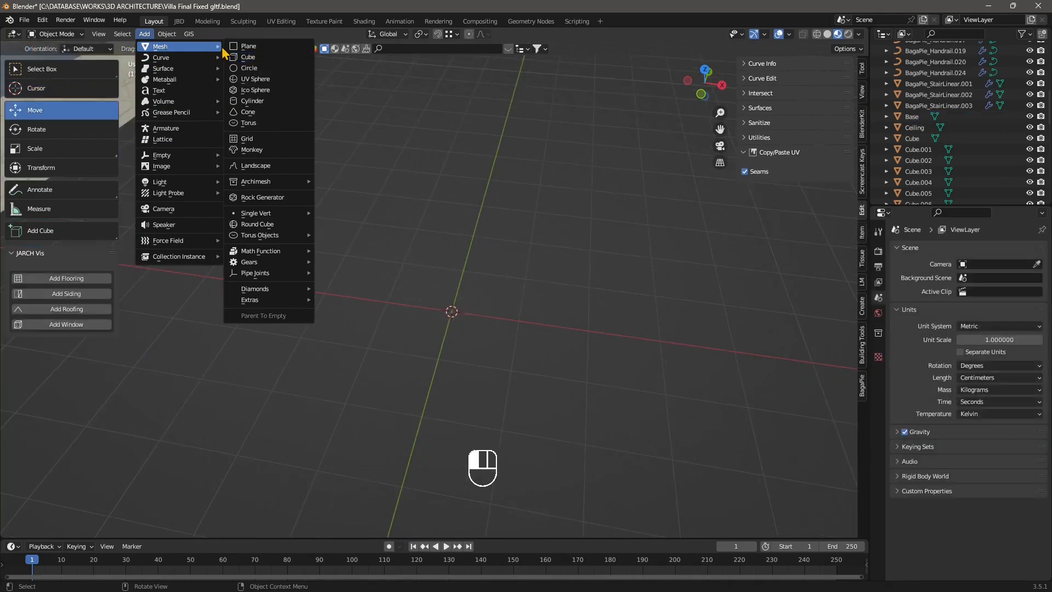
click(245, 57)
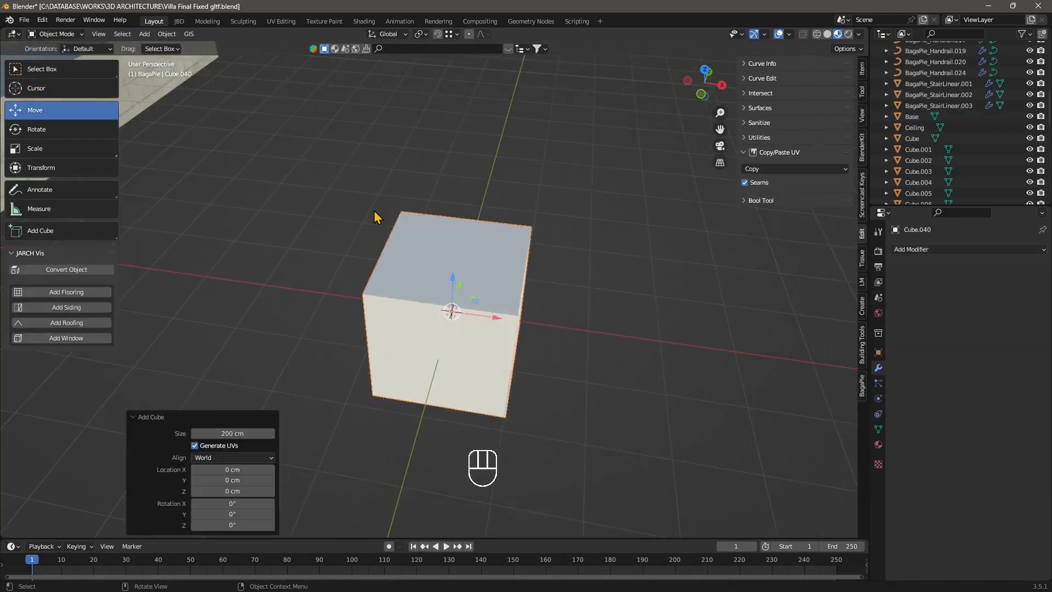
click(233, 433)
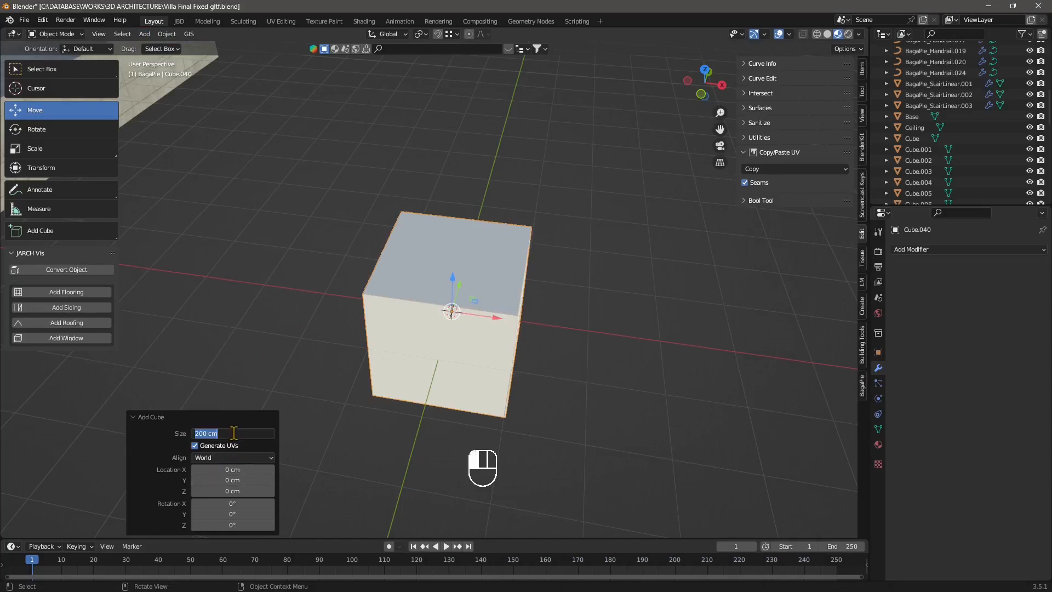
text(10)
key(Return)
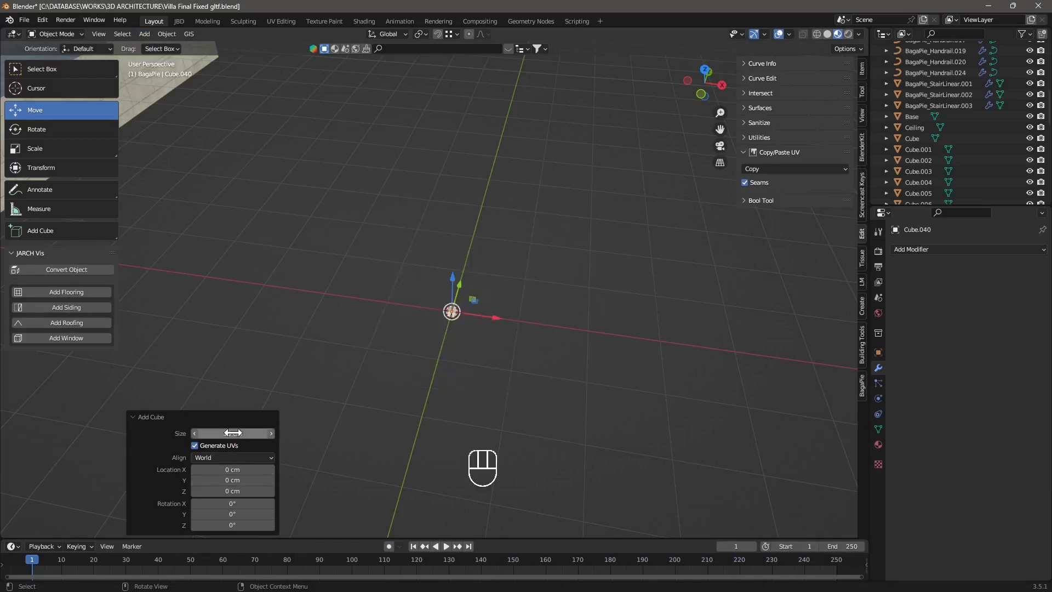
Frame the selected cube in the viewport and enter Edit Mode on it.
scroll(456, 355, up, 8)
shift+middle_drag(475, 365, 415, 344)
scroll(427, 323, down, 8)
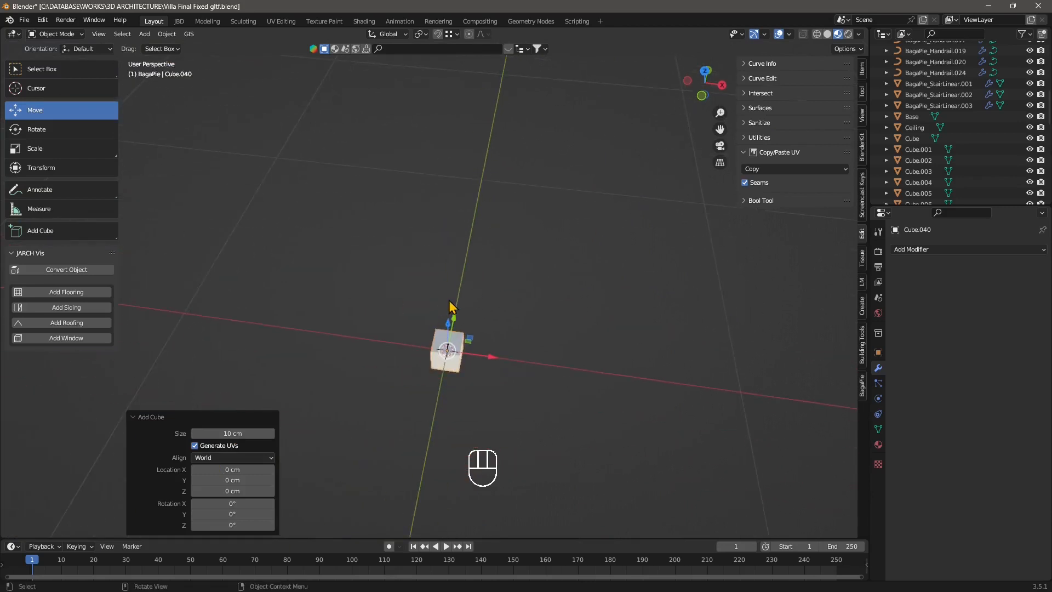
key(KP_Decimal)
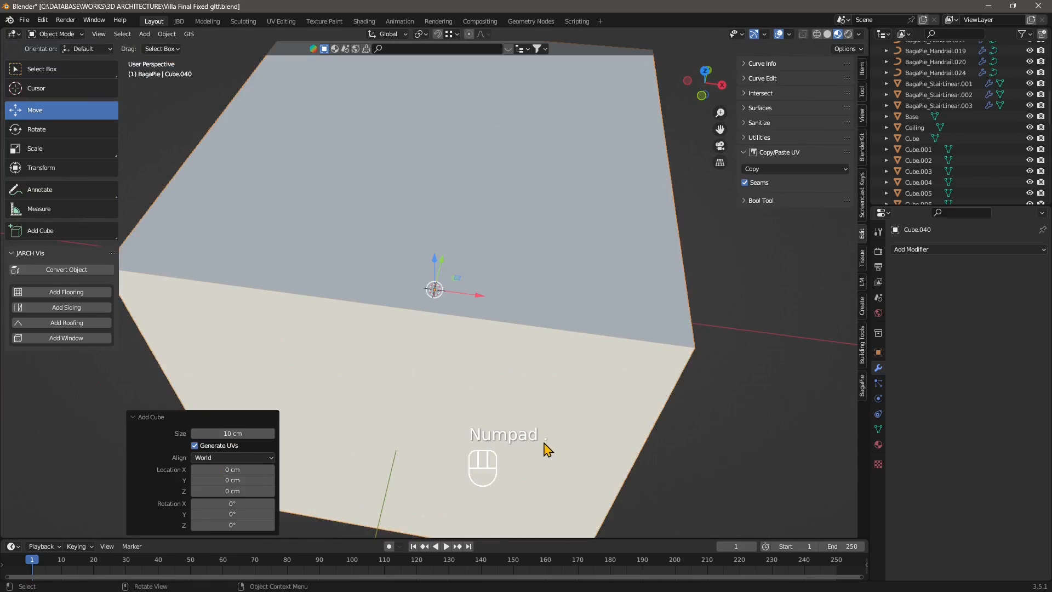
click(103, 36)
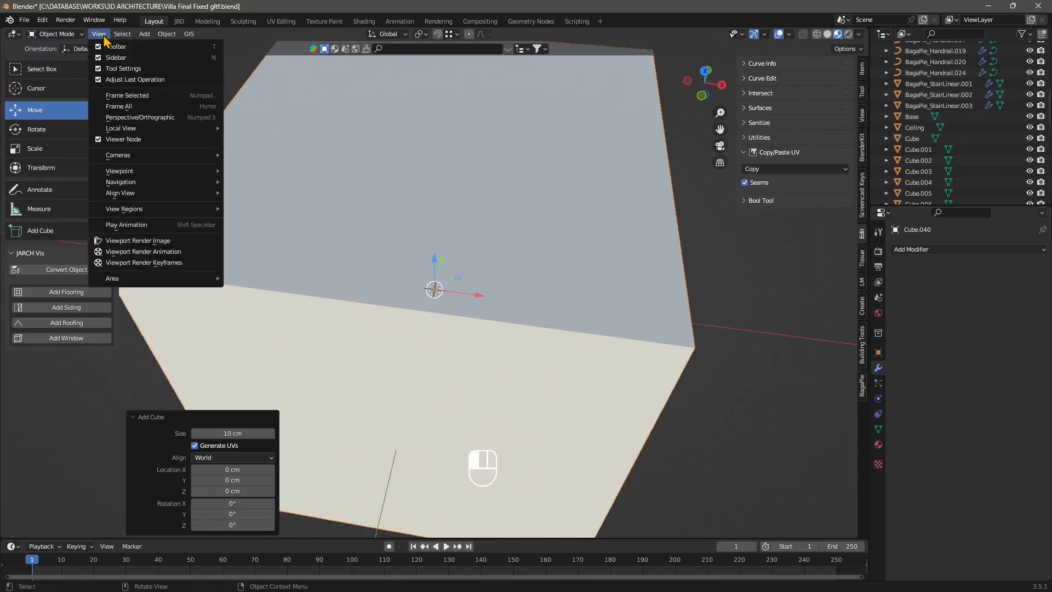
click(124, 96)
middle_drag(459, 321, 430, 298)
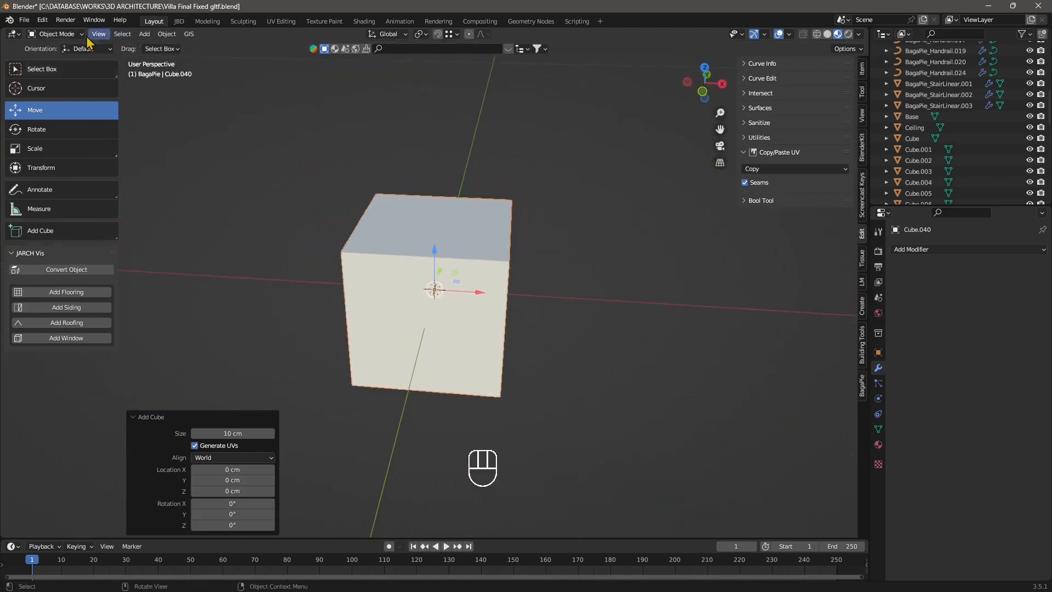
click(57, 35)
click(56, 59)
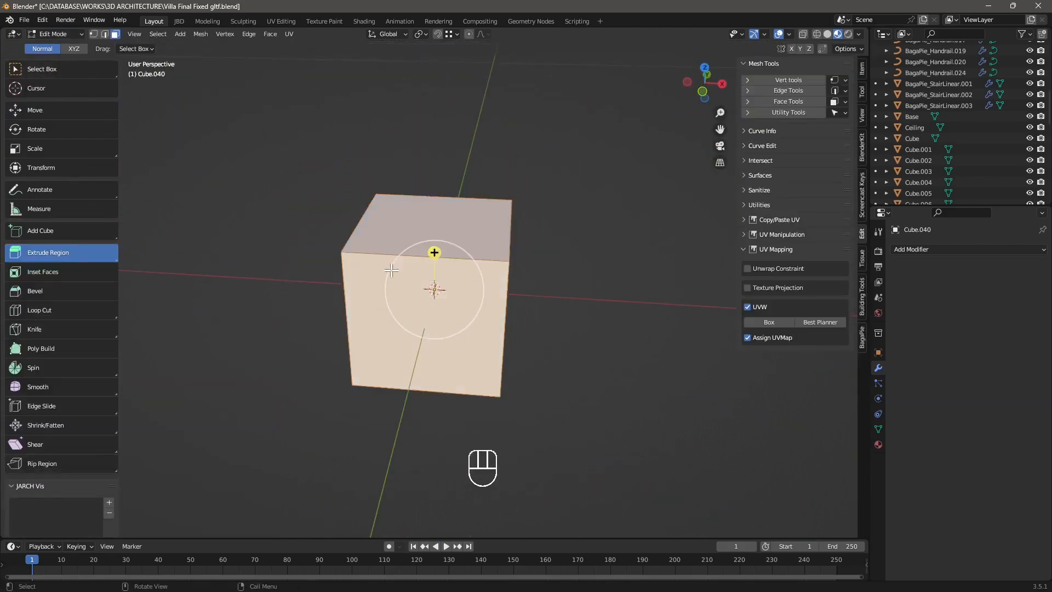
Raise the cube's bottom face and lower its top face by about 3.19 cm, flattening the cube into a thin slab.
middle_drag(433, 307, 454, 355)
click(421, 327)
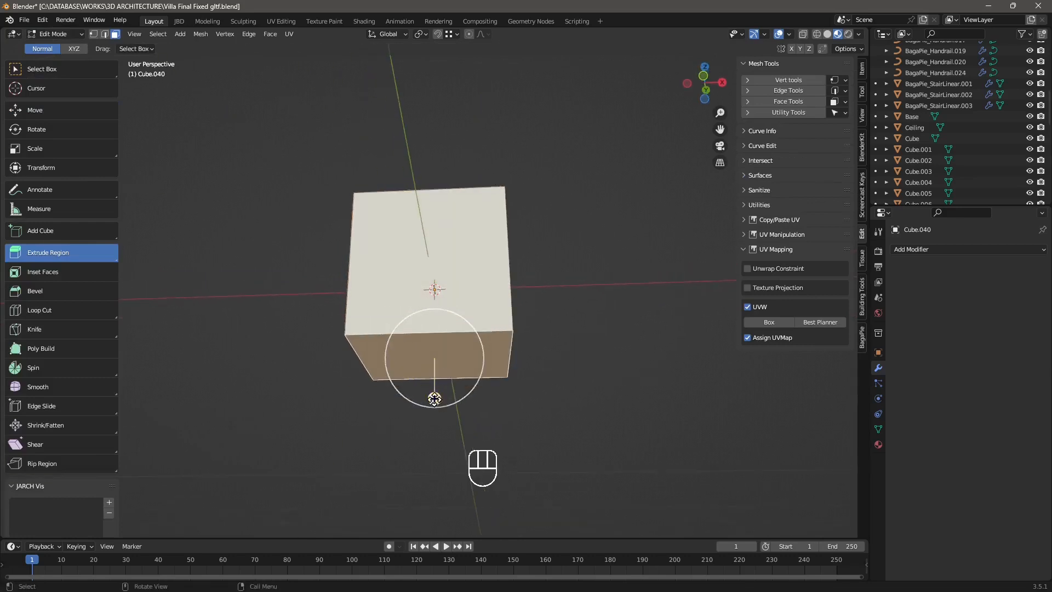
drag(434, 400, 439, 330)
key(ctrl+z)
middle_drag(470, 317, 466, 345)
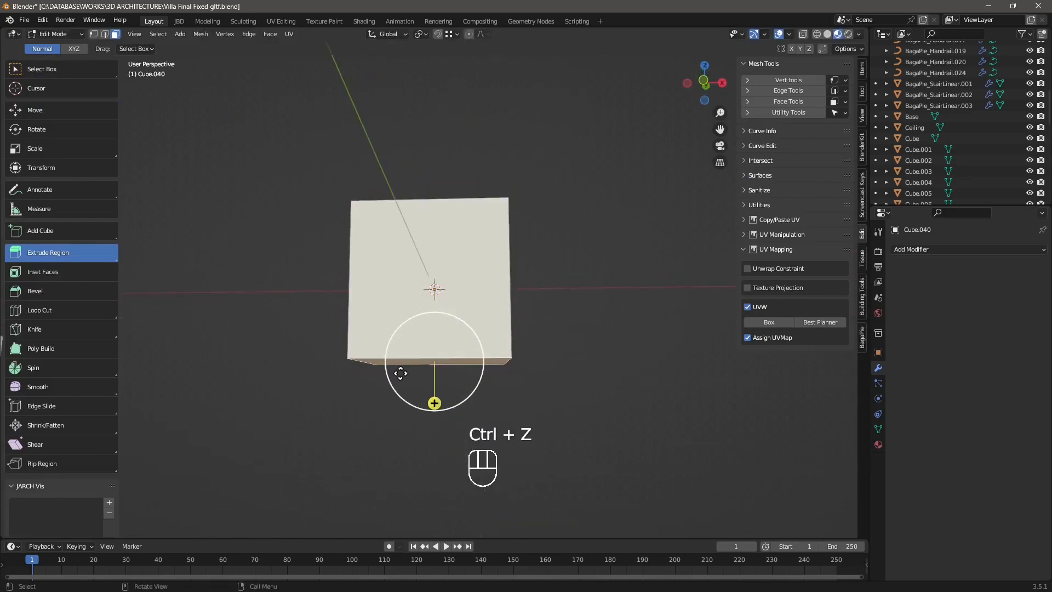
click(37, 107)
drag(434, 312, 467, 221)
middle_drag(467, 222, 450, 255)
click(429, 213)
drag(429, 214, 437, 257)
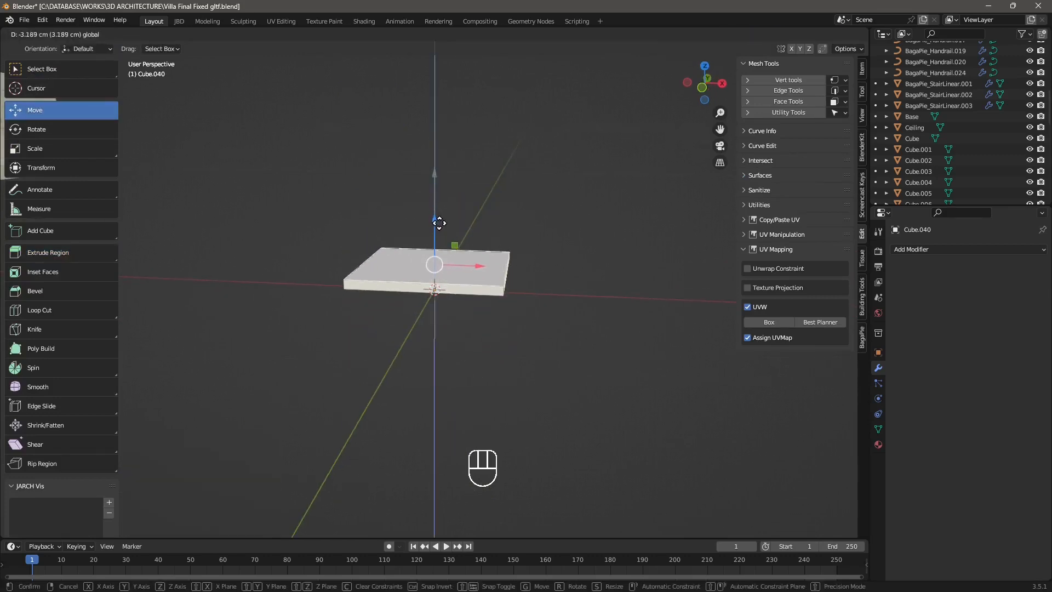
Move one side face of the slab about -9.35 cm along Y, narrowing the slab into a thin bar.
middle_drag(437, 258, 269, 296)
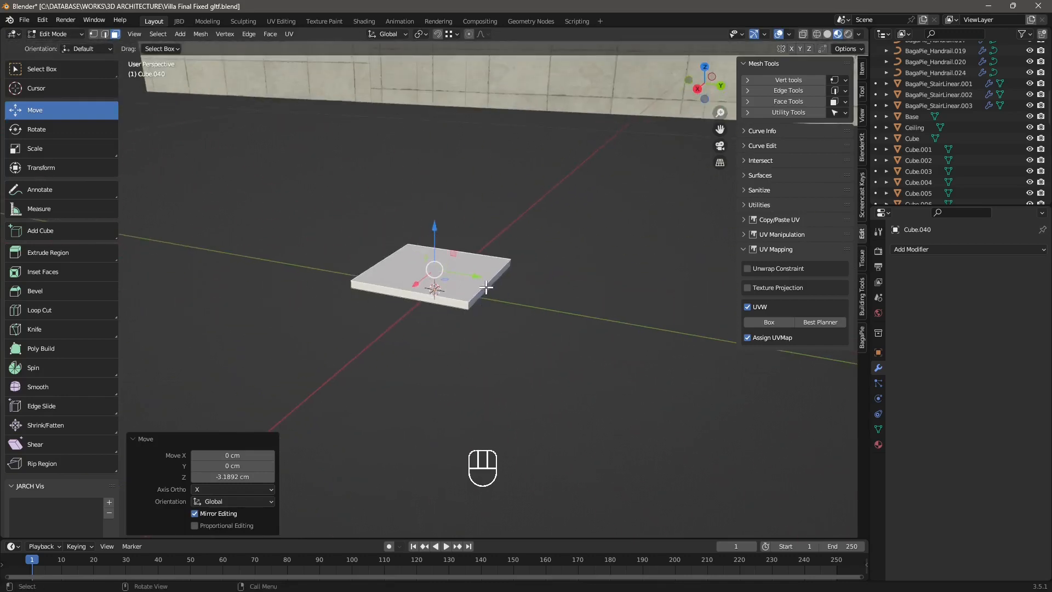
key(g)
key(y)
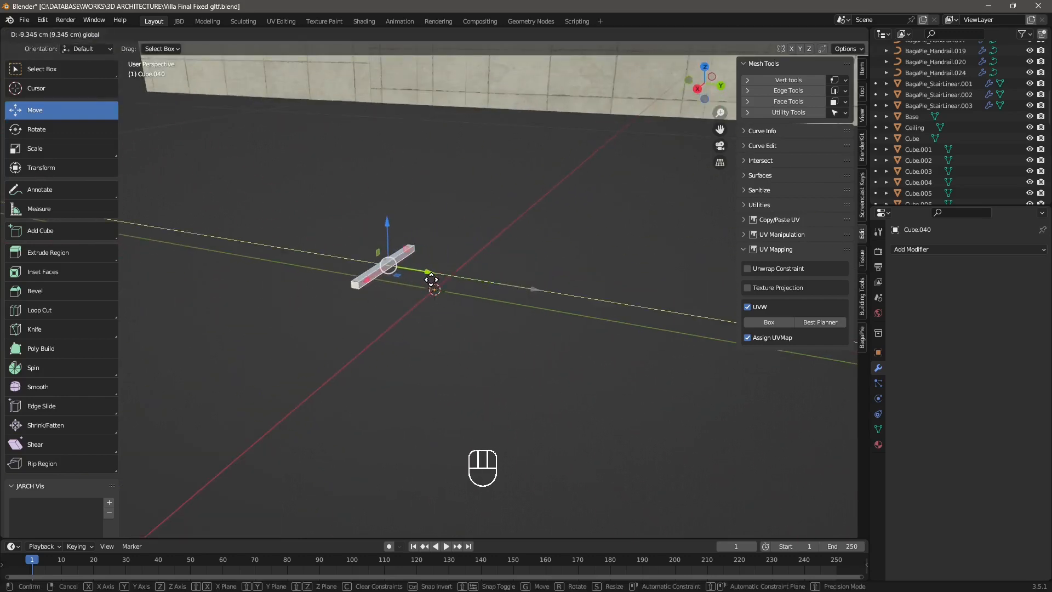
click(431, 280)
Extrude one end face of the bar by about 0.68 cm to form a corner block.
middle_drag(432, 280, 376, 344)
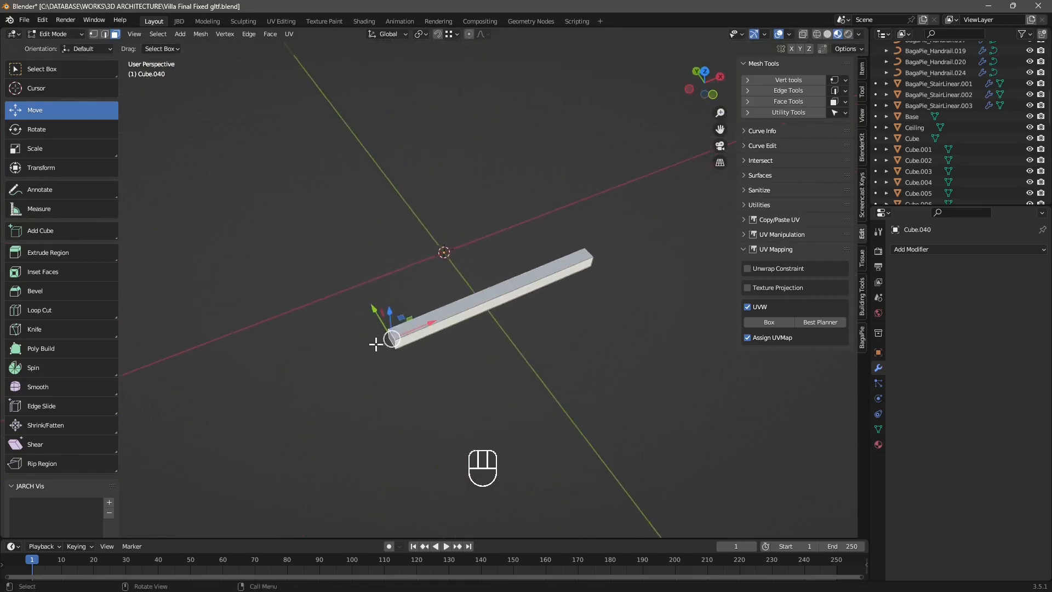
click(53, 255)
drag(349, 358, 336, 363)
Extrude the inner side face of the corner block about 6.89 cm to form a perpendicular arm.
middle_drag(446, 328, 339, 347)
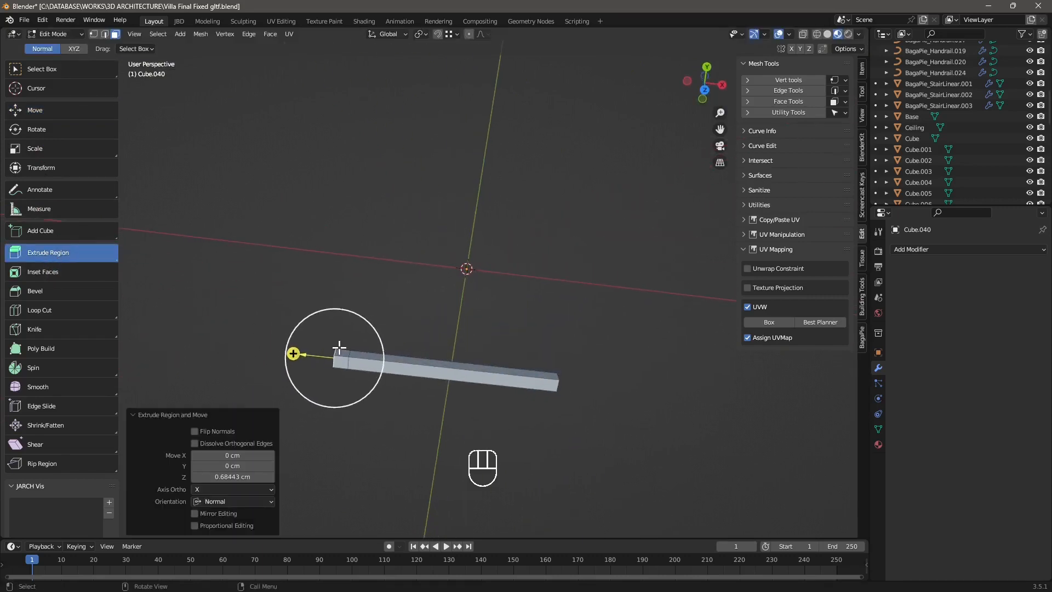
click(340, 351)
drag(345, 312, 376, 268)
mouse_move(376, 268)
middle_down()
mouse_move(440, 249)
mouse_move(465, 298)
mouse_move(389, 272)
middle_up()
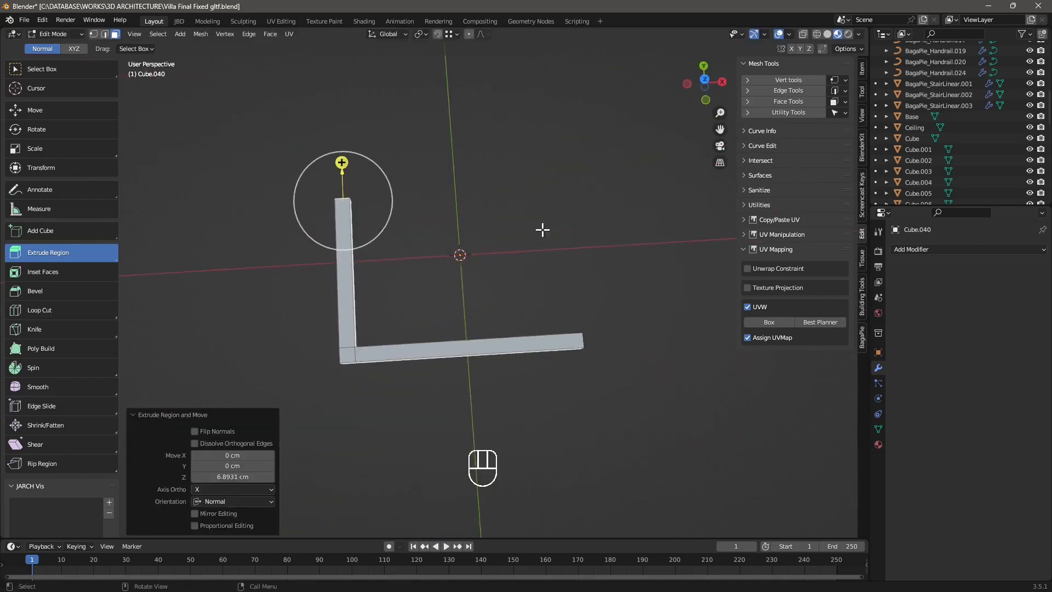
Extrude the bar's opposite end face by about 0.62 cm to form a second corner block.
middle_drag(587, 344, 512, 347)
click(513, 344)
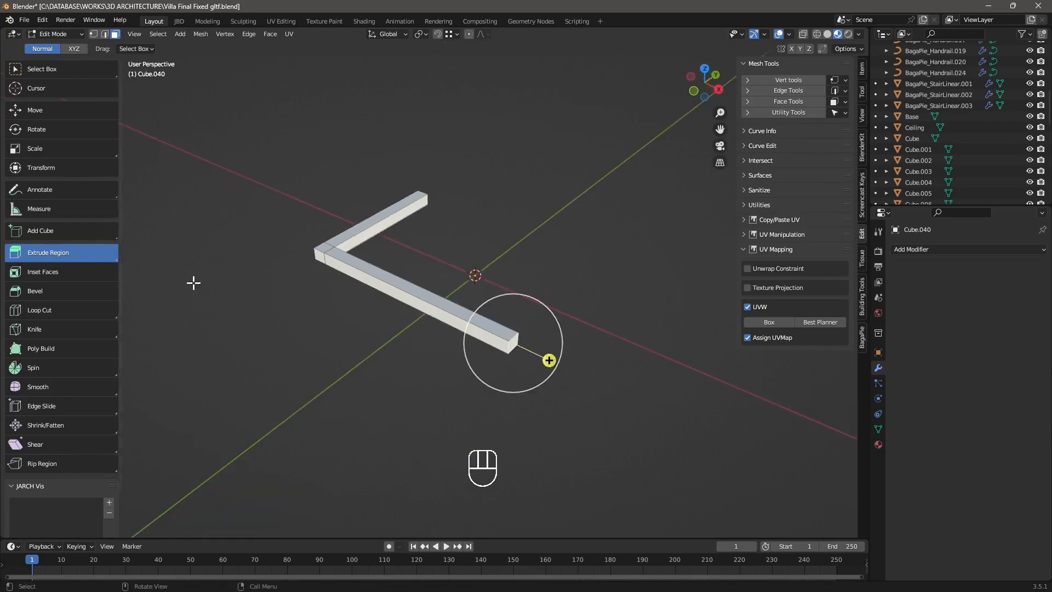
drag(549, 360, 563, 379)
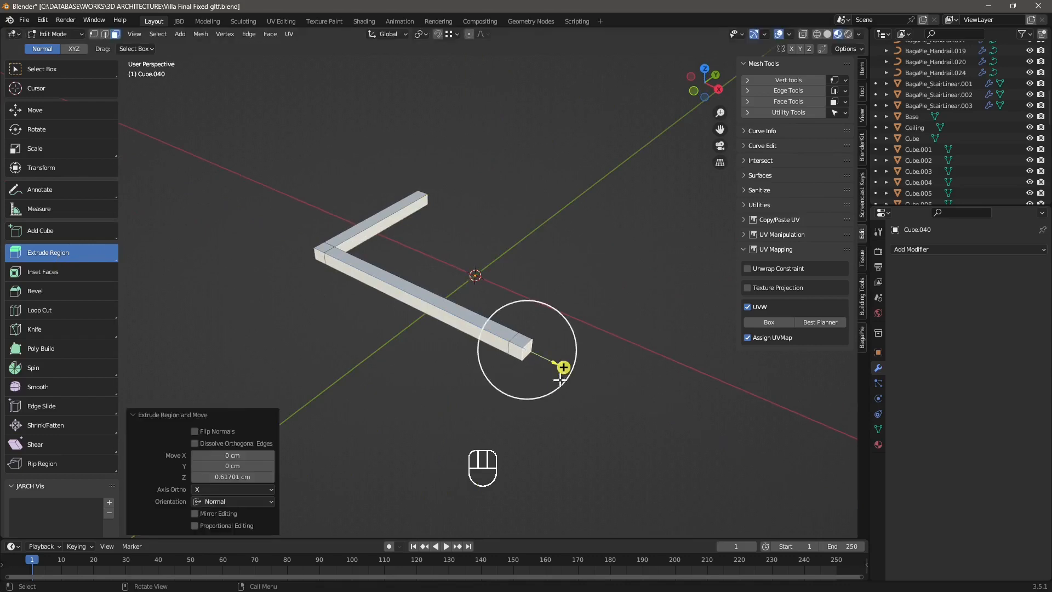
click(48, 113)
drag(561, 324, 570, 300)
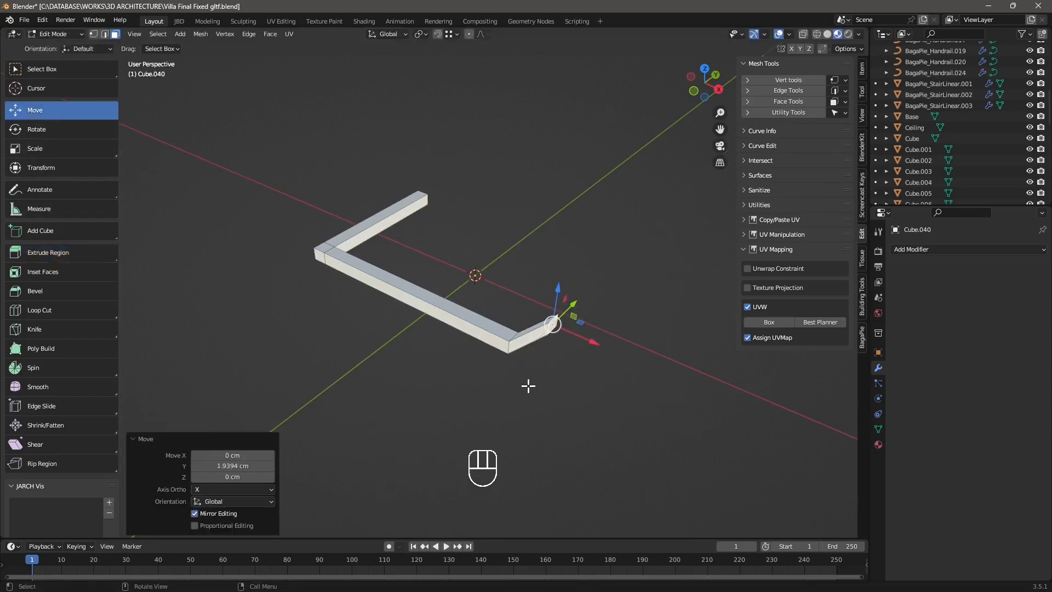
key(ctrl+z)
Extrude the inner side face of the second corner block into another arm, making the bar a U shape.
middle_drag(526, 425, 317, 354)
click(328, 265)
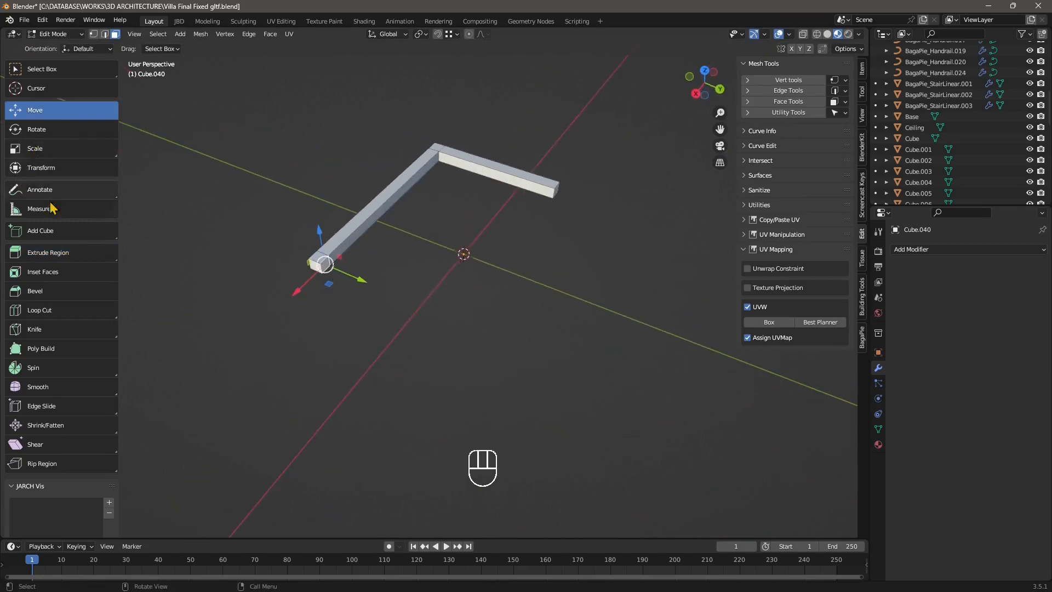
click(52, 253)
drag(361, 279, 458, 323)
Lengthen the first arm of the U shape by moving its end face outward along Y.
middle_drag(309, 306, 451, 330)
middle_drag(385, 284, 407, 332)
click(261, 239)
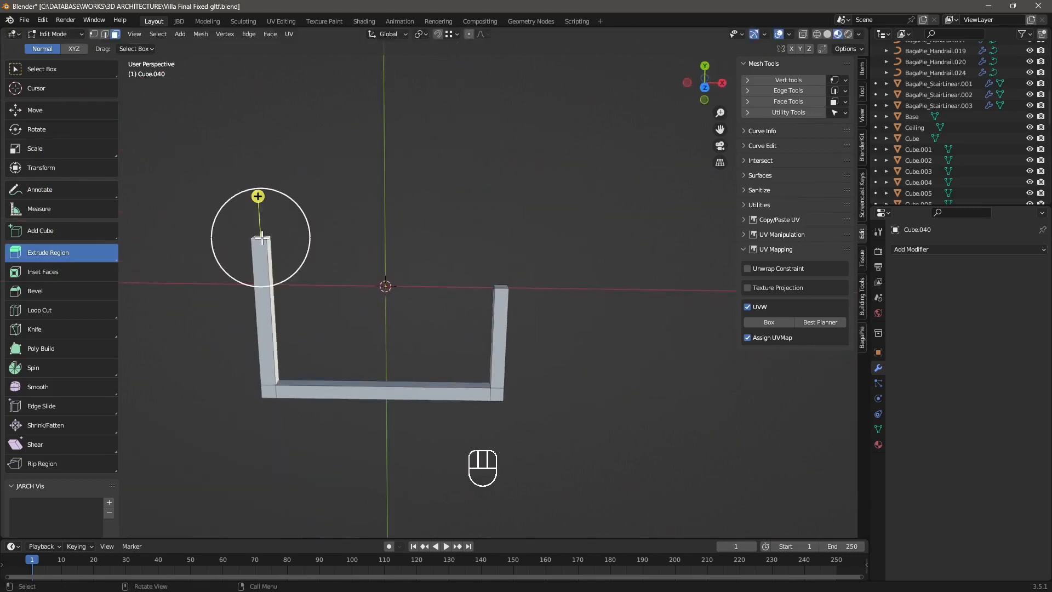
click(41, 110)
drag(257, 191, 263, 134)
Move the shorter arm's end face about 1.67 cm along X so that arm slants outward.
middle_drag(263, 134, 486, 278)
click(492, 270)
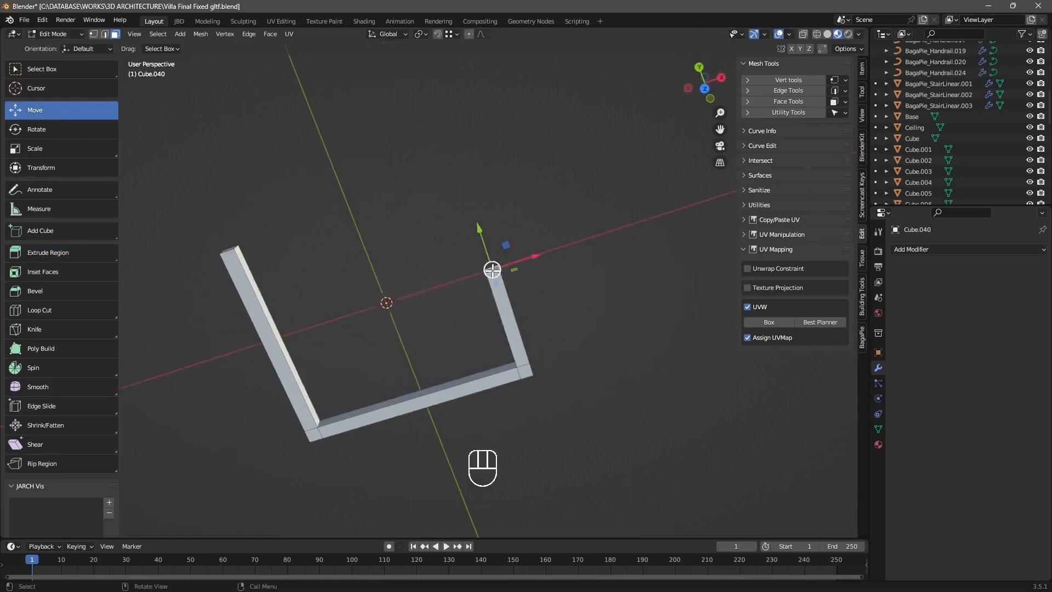
drag(530, 257, 570, 258)
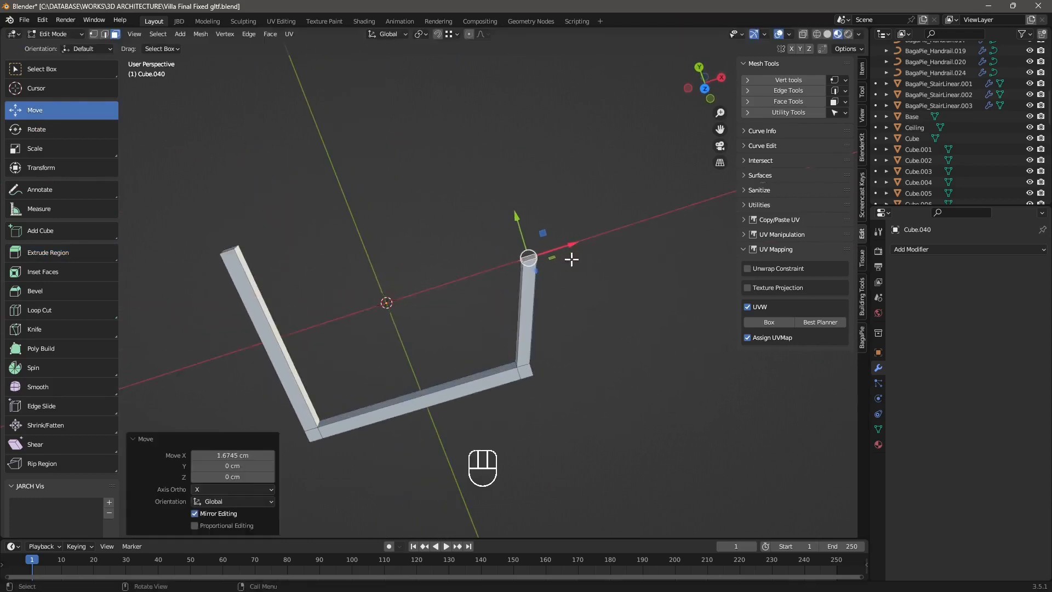
middle_drag(571, 258, 508, 285)
shift+middle_drag(400, 286, 378, 285)
click(56, 34)
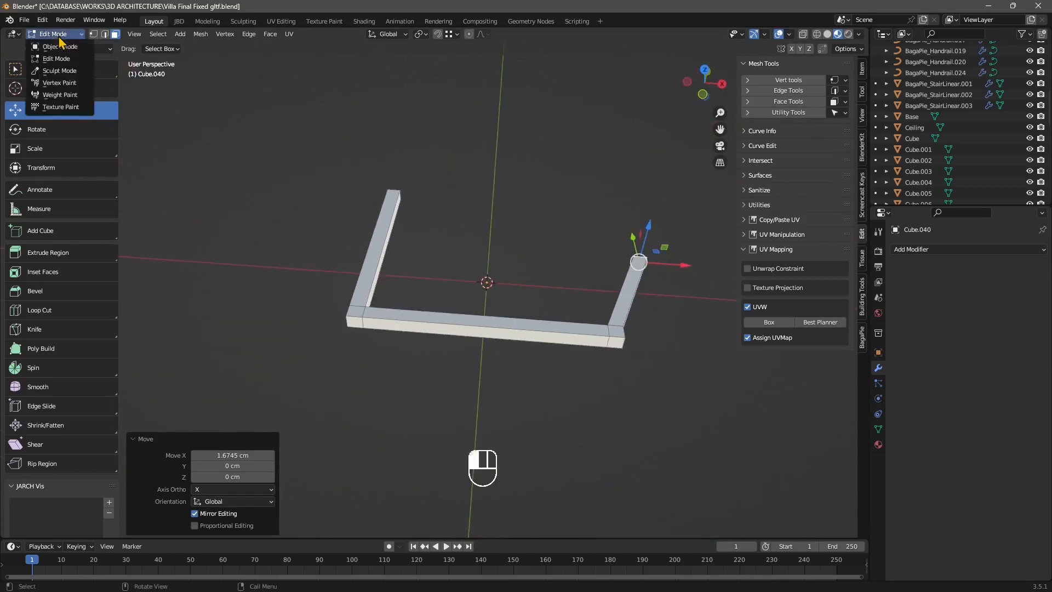
click(60, 46)
shift+middle_drag(451, 293, 393, 296)
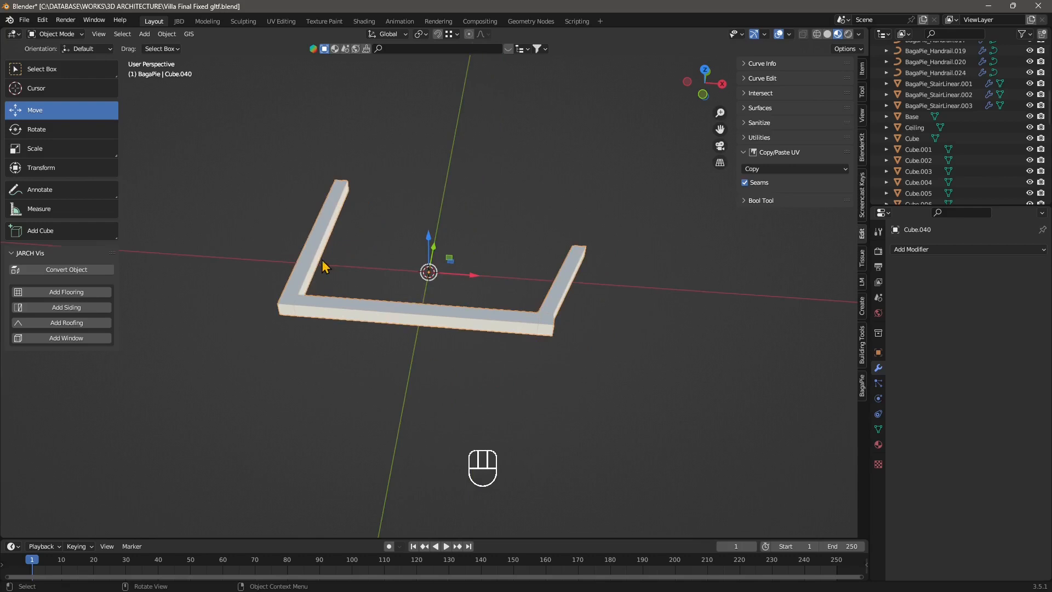
click(55, 34)
click(55, 57)
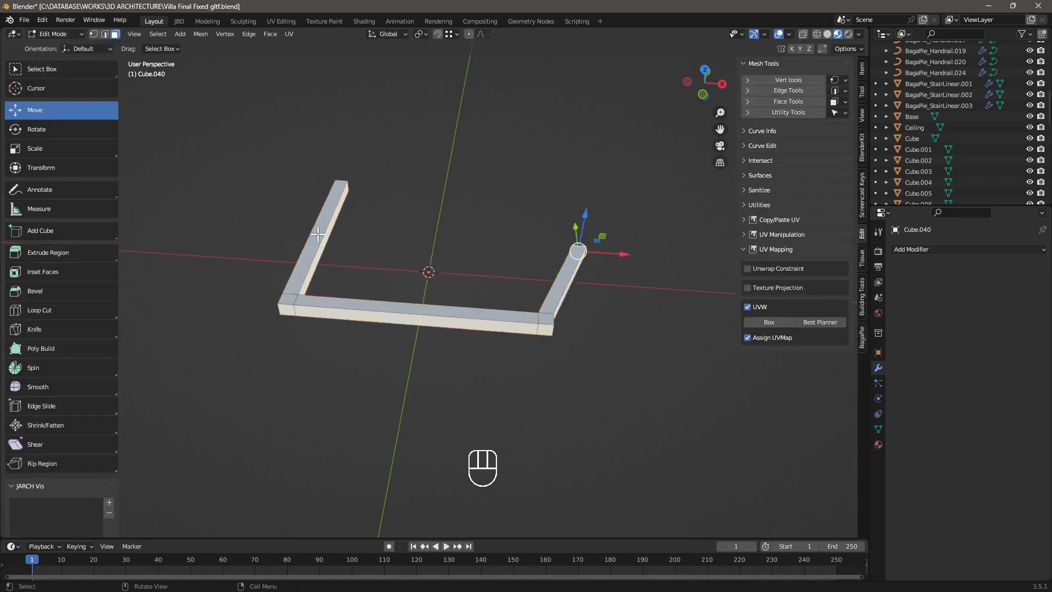
Separate all the top faces of the U shape into their own object.
click(287, 301)
shift+click(312, 301)
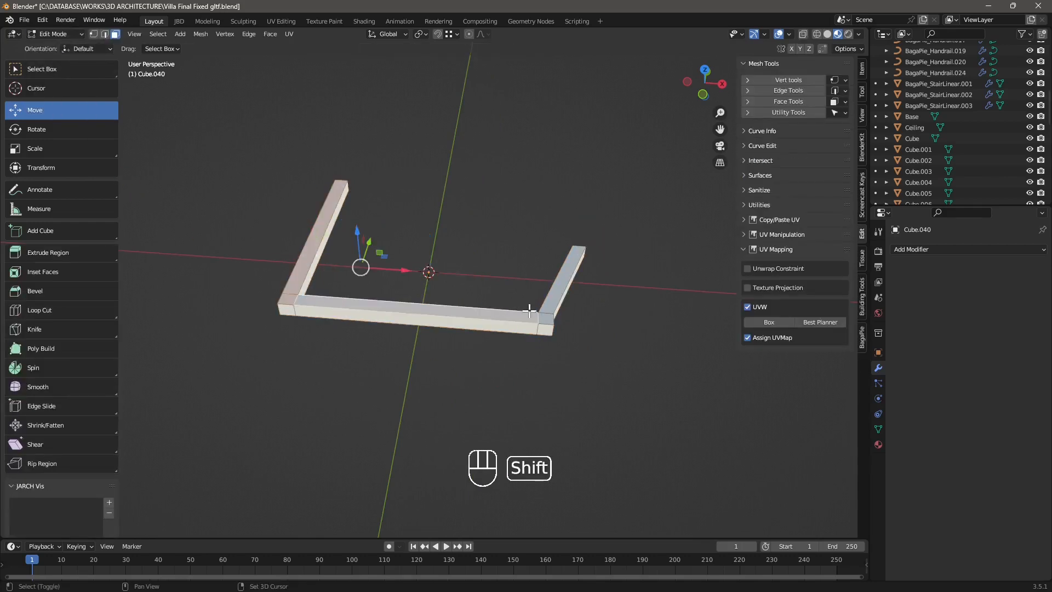
shift+click(544, 321)
shift+click(550, 303)
middle_drag(442, 334, 349, 309)
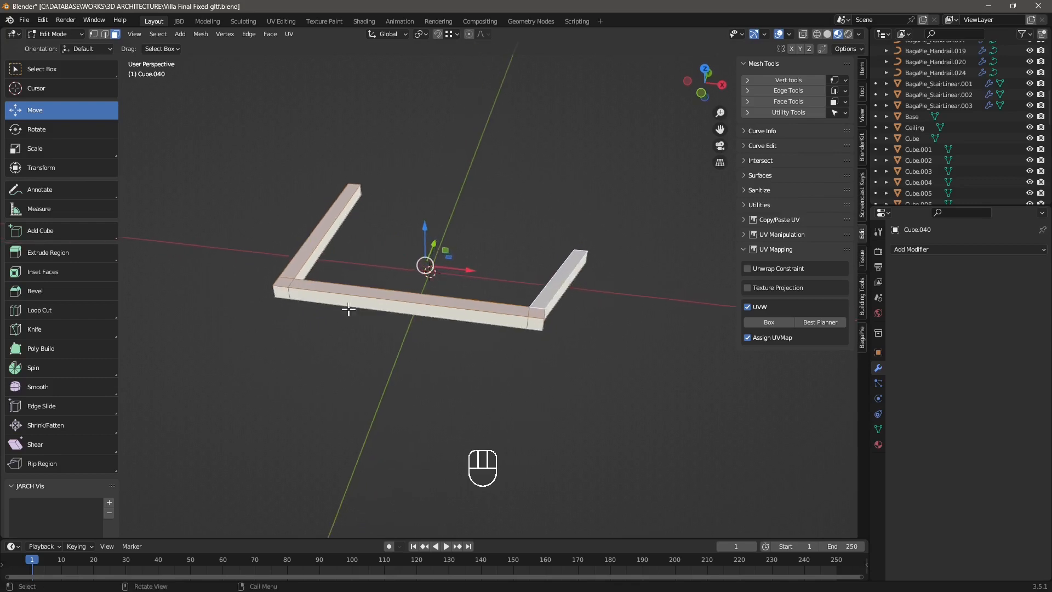
right_click(286, 288)
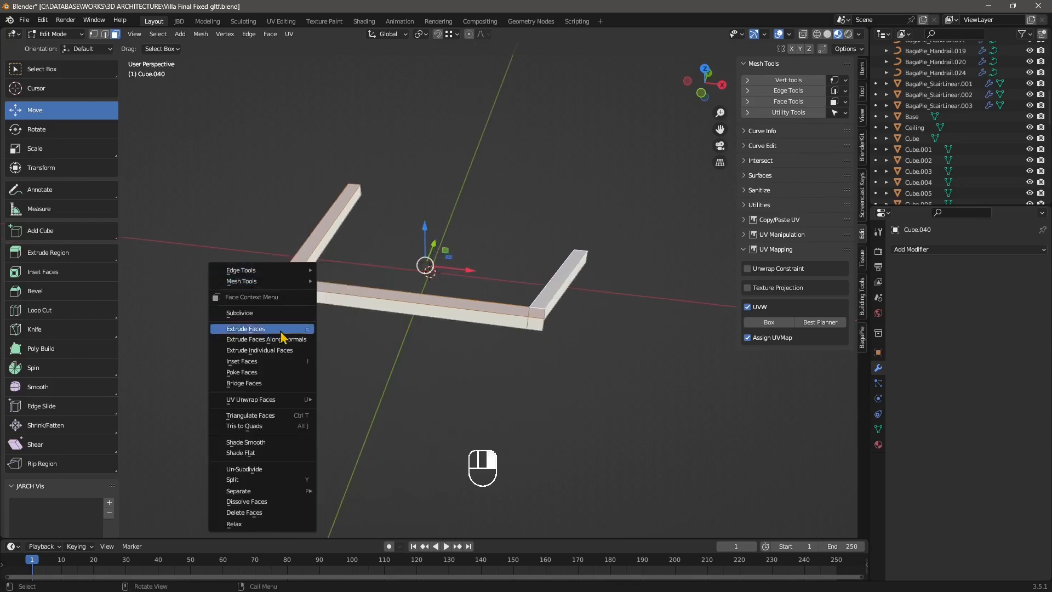
mouse_move(264, 493)
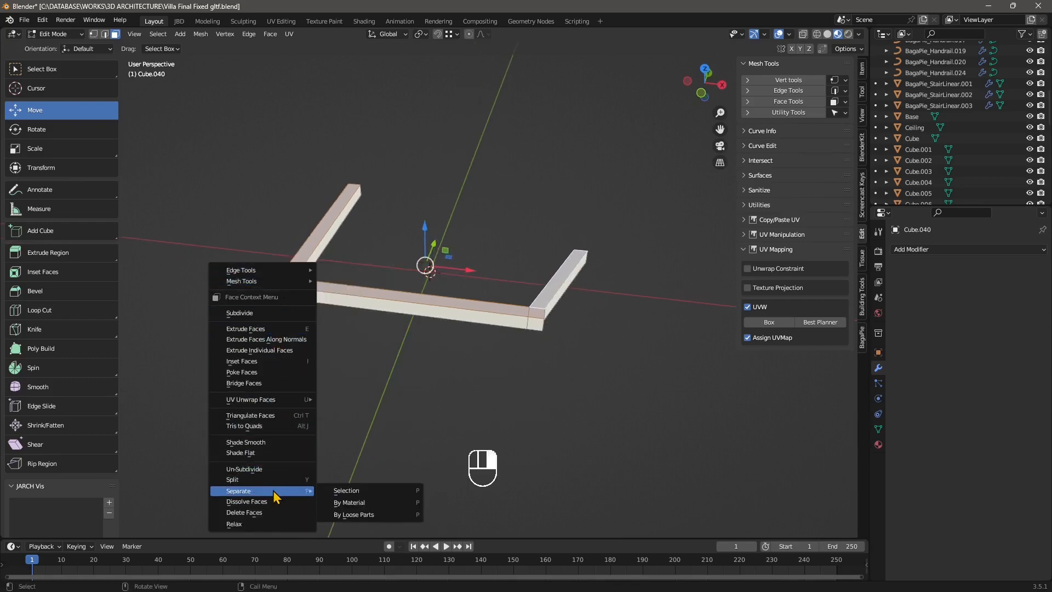
click(266, 482)
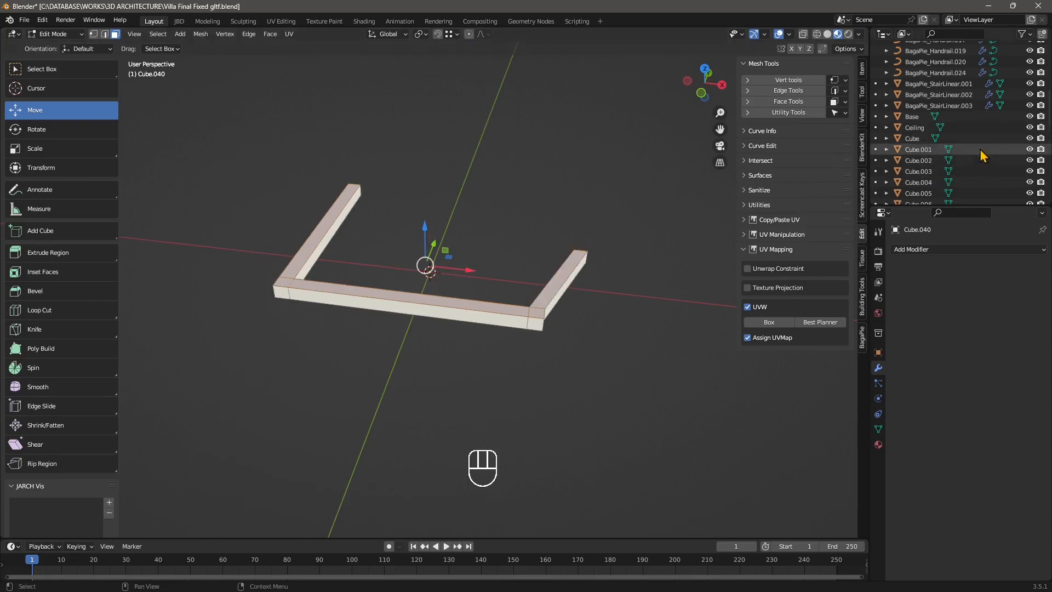
key(KP_Decimal)
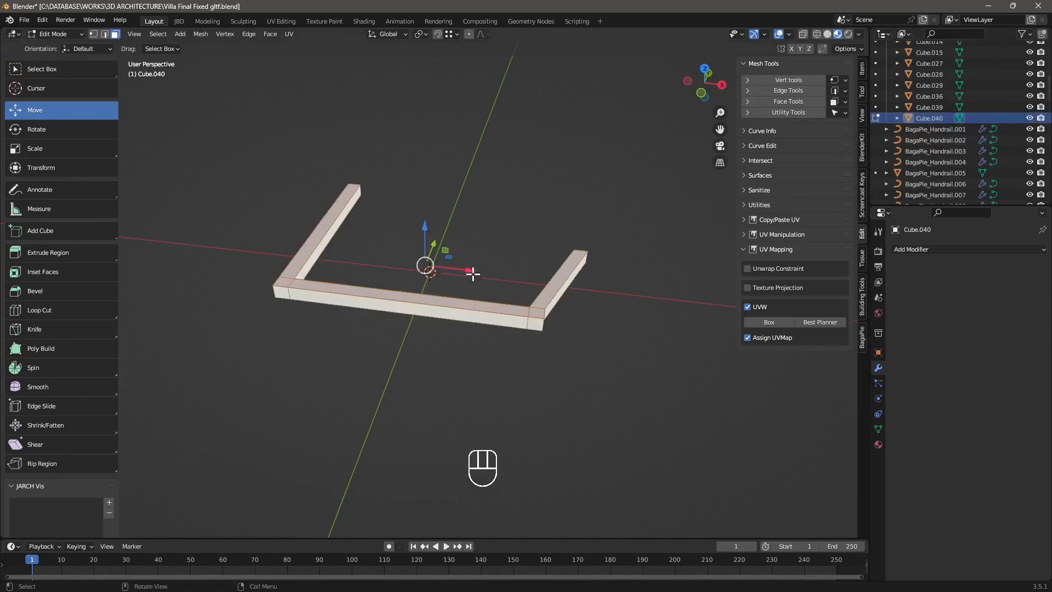
right_click(426, 305)
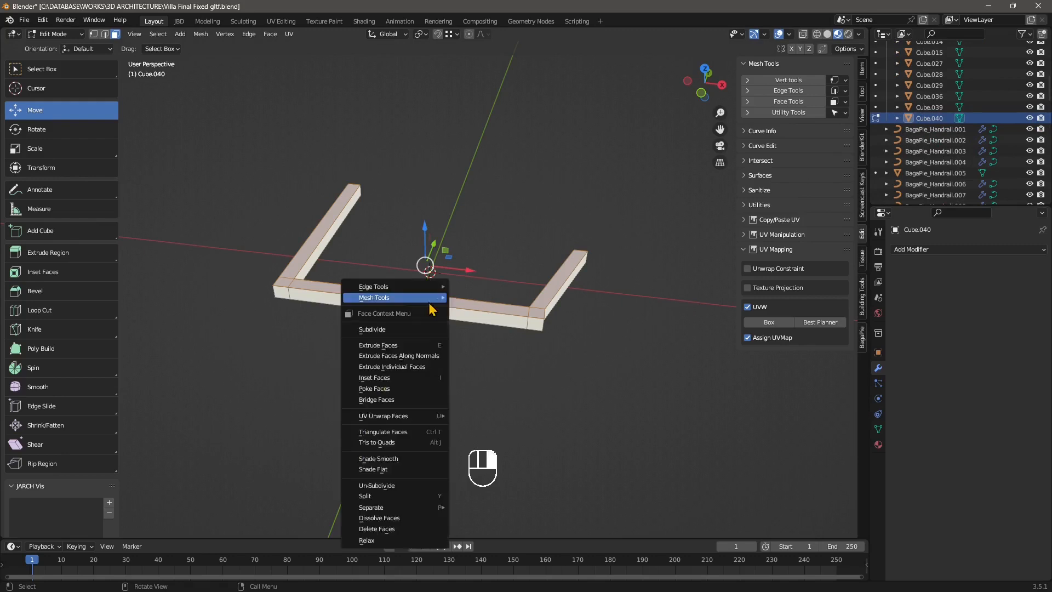
mouse_move(406, 511)
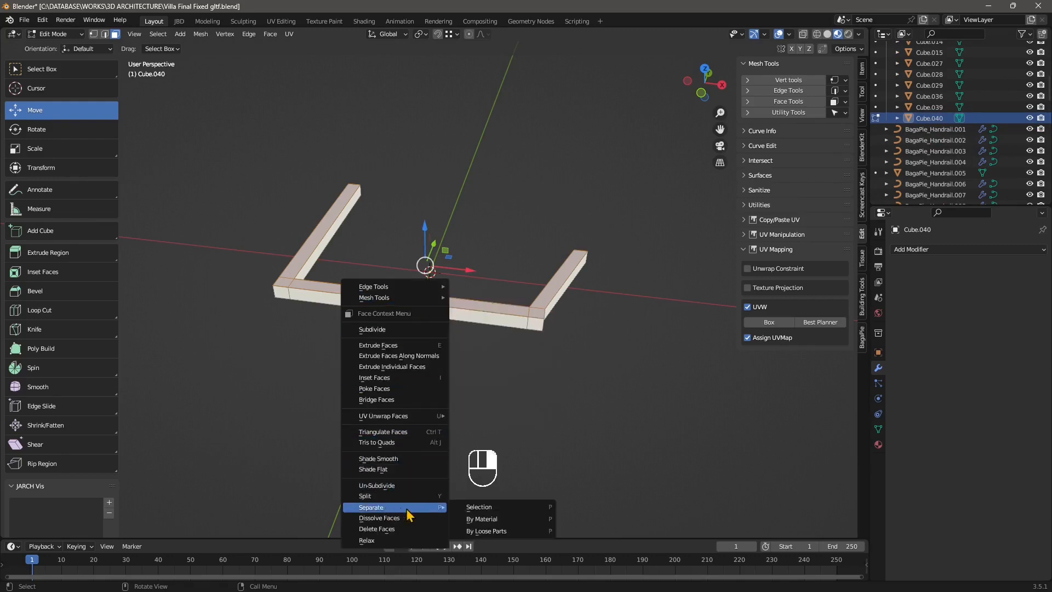
click(478, 509)
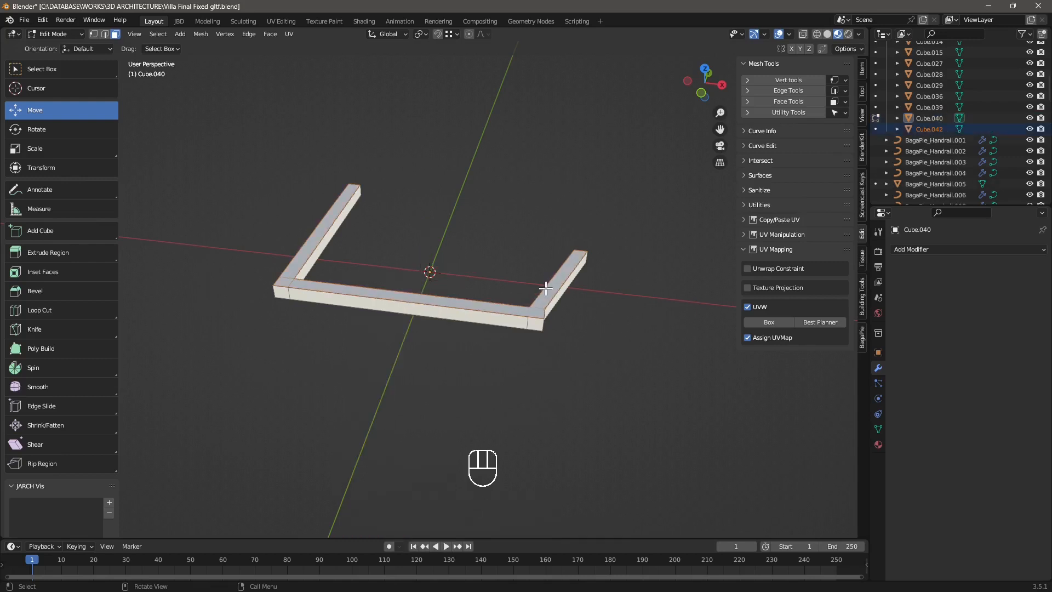
Check the original U-shaped solid Cube.040 by toggling its visibility, and delete it so only the separated flat faces remain.
click(1030, 119)
click(1030, 118)
click(1030, 119)
click(1030, 118)
click(938, 119)
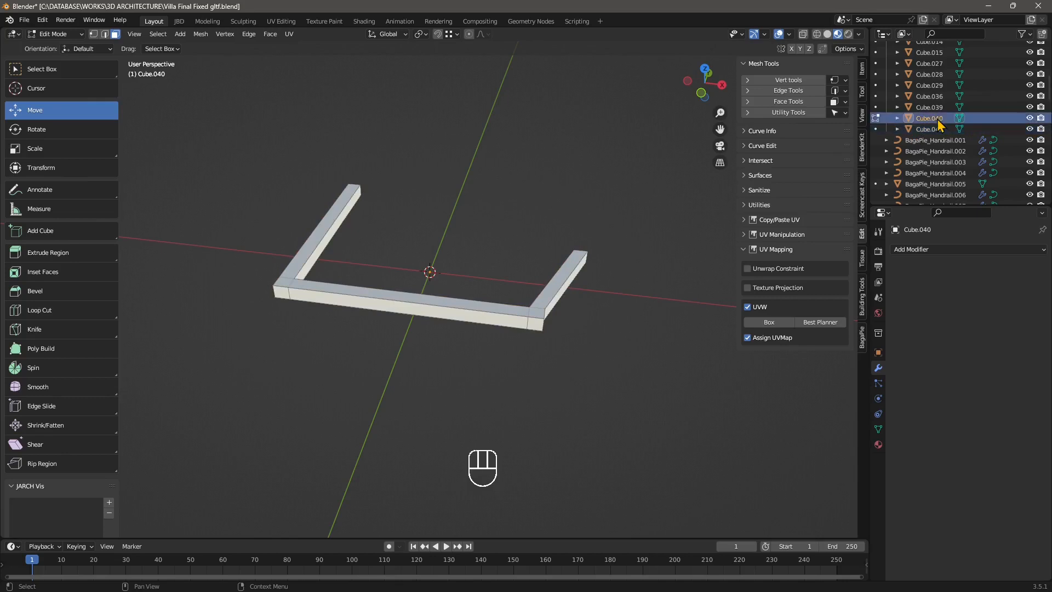
key(Delete)
Rename the separated flat U-shaped object as Gutter Profile.
click(936, 121)
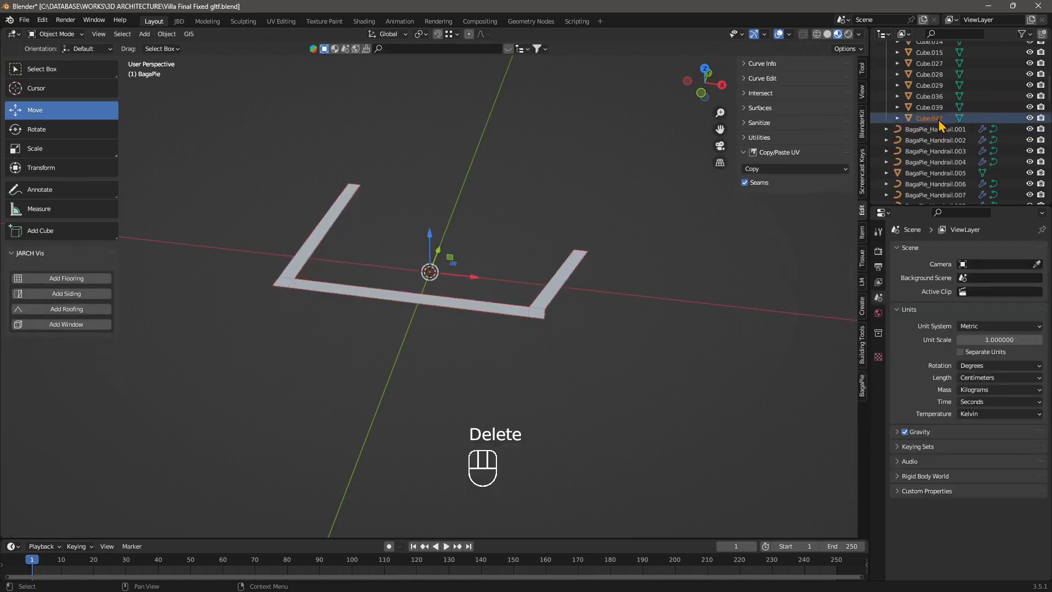
double_click(933, 119)
text(G)
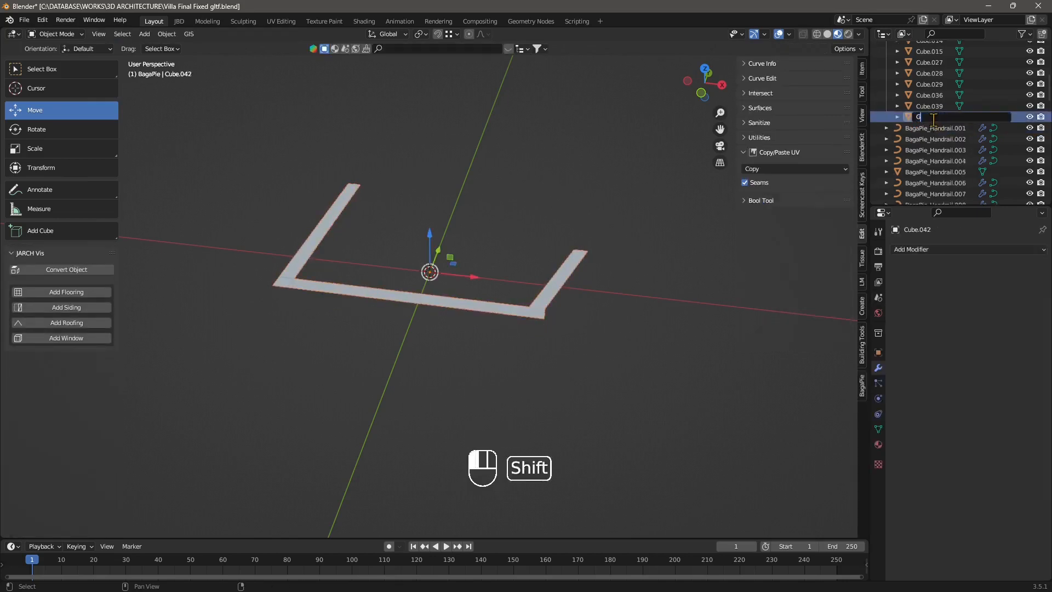
text(utter Profile)
key(Return)
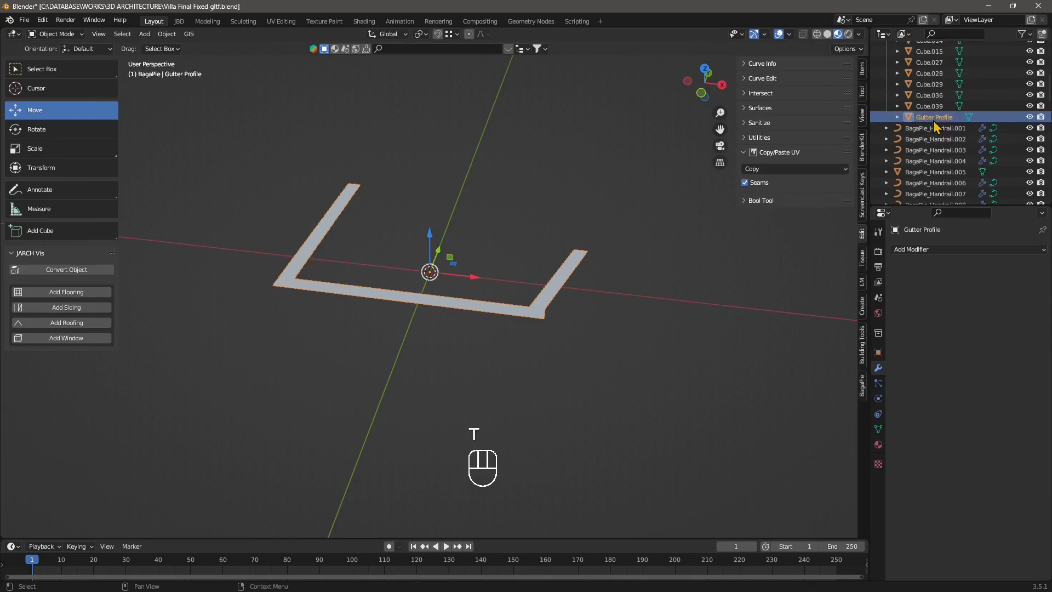
Convert the Gutter Profile mesh to a curve.
right_click(311, 239)
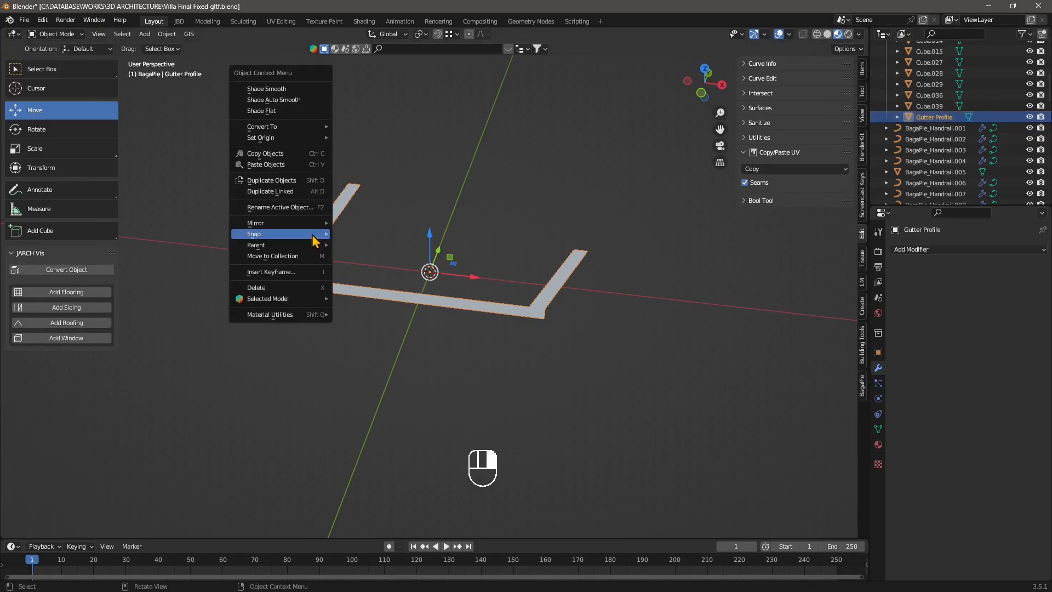
mouse_move(315, 241)
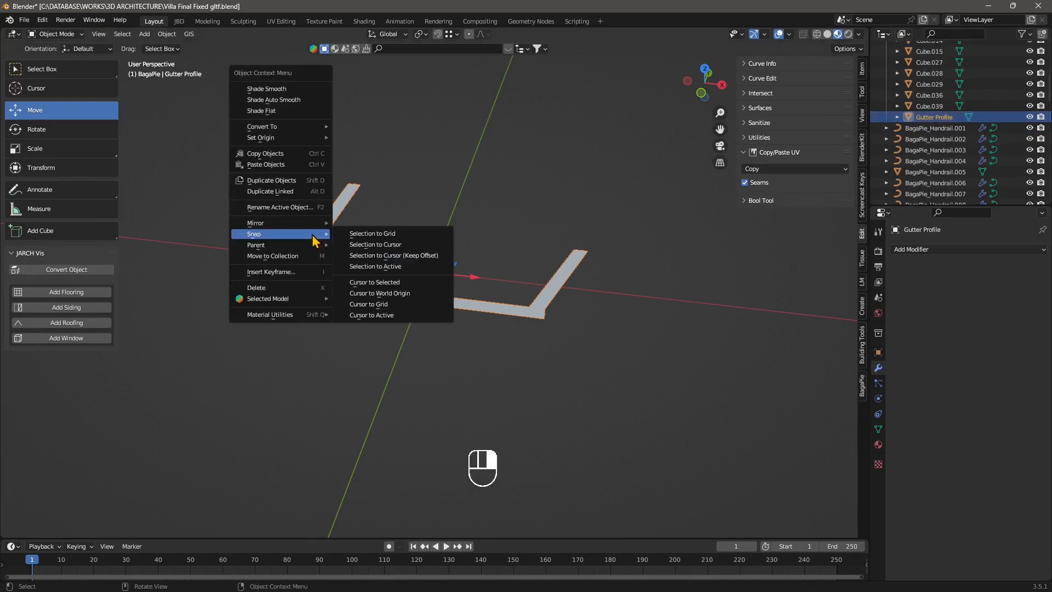
mouse_move(319, 131)
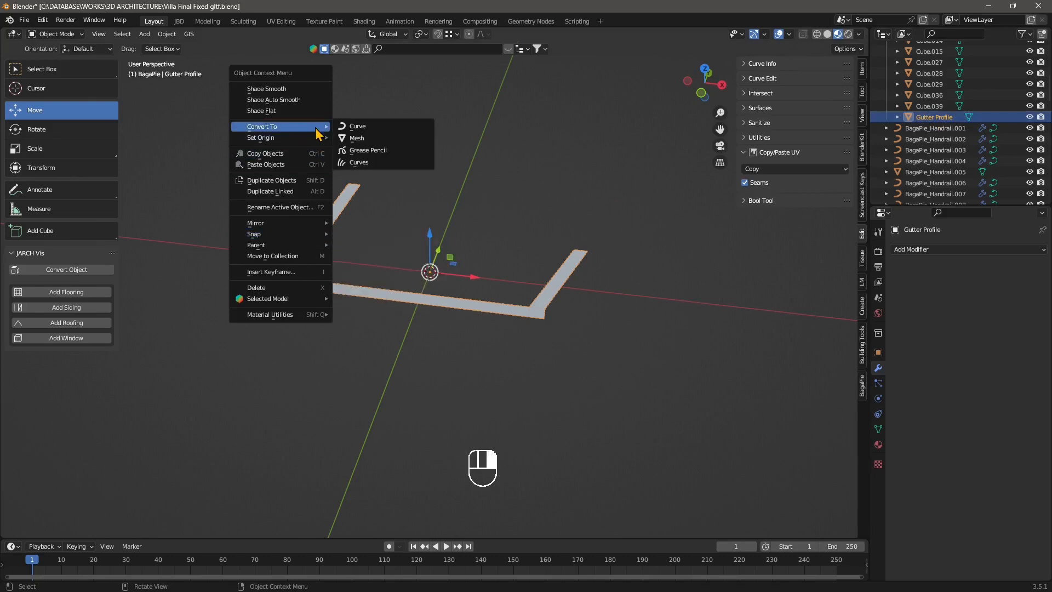
click(348, 127)
middle_drag(406, 229, 189, 192)
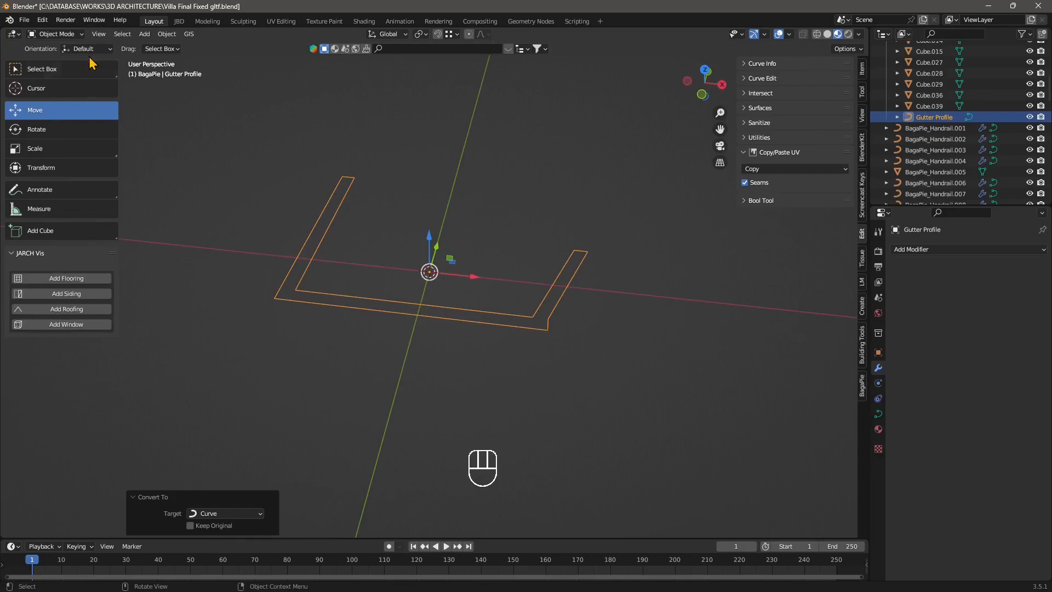
Move the control point at the profile's outer corner inward along X to line it up with the short slanted arm's outer edge.
click(55, 34)
click(54, 53)
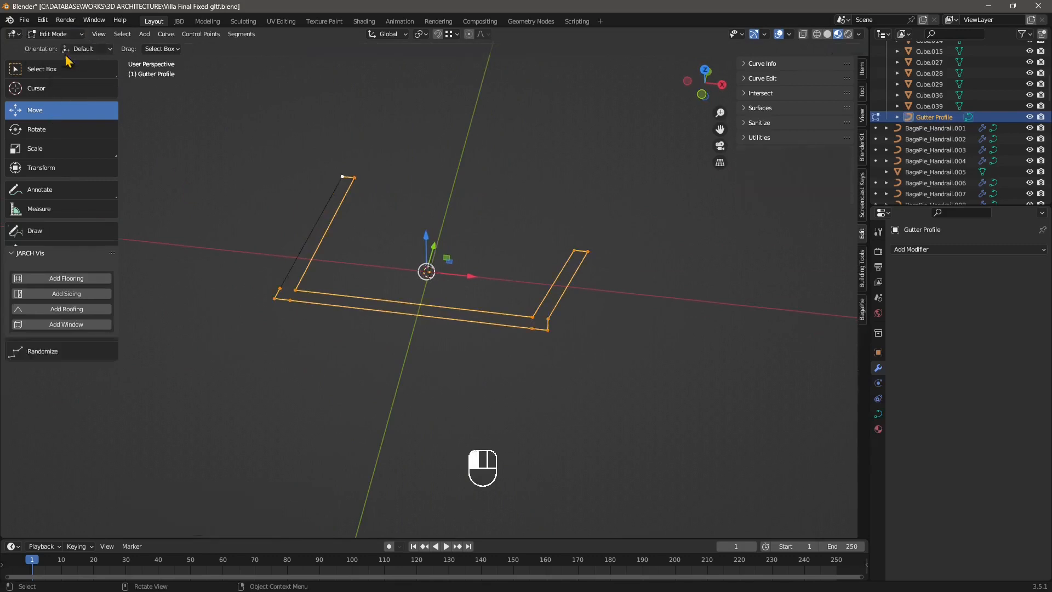
click(548, 329)
scroll(581, 351, up, 1)
drag(624, 346, 616, 348)
click(556, 342)
middle_drag(556, 342, 460, 357)
click(536, 360)
drag(583, 366, 569, 367)
click(564, 390)
click(544, 361)
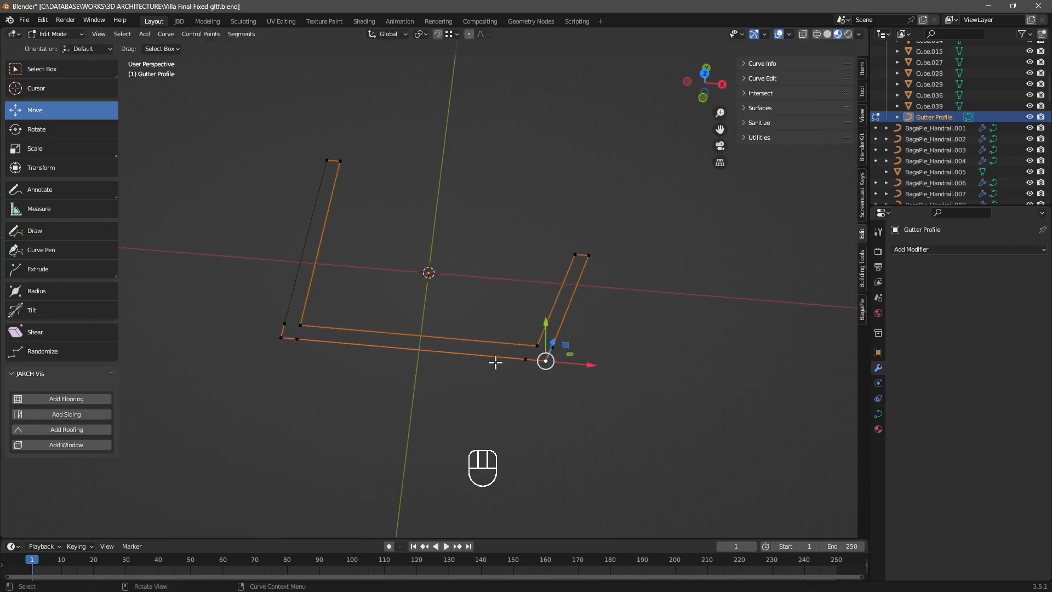
middle_drag(495, 363, 399, 344)
middle_drag(437, 272, 432, 291)
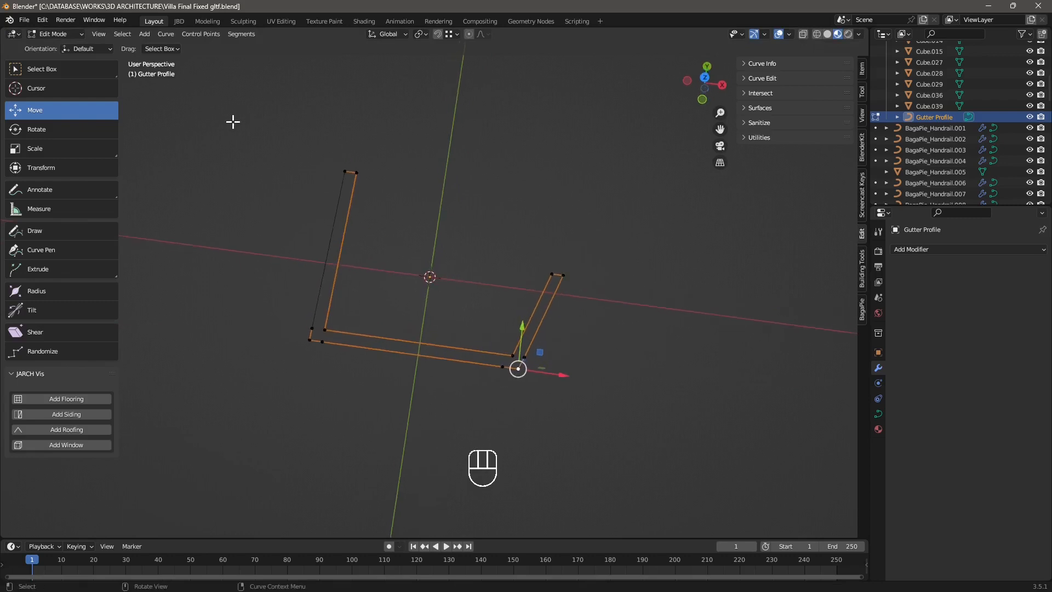
click(58, 35)
click(62, 48)
click(499, 307)
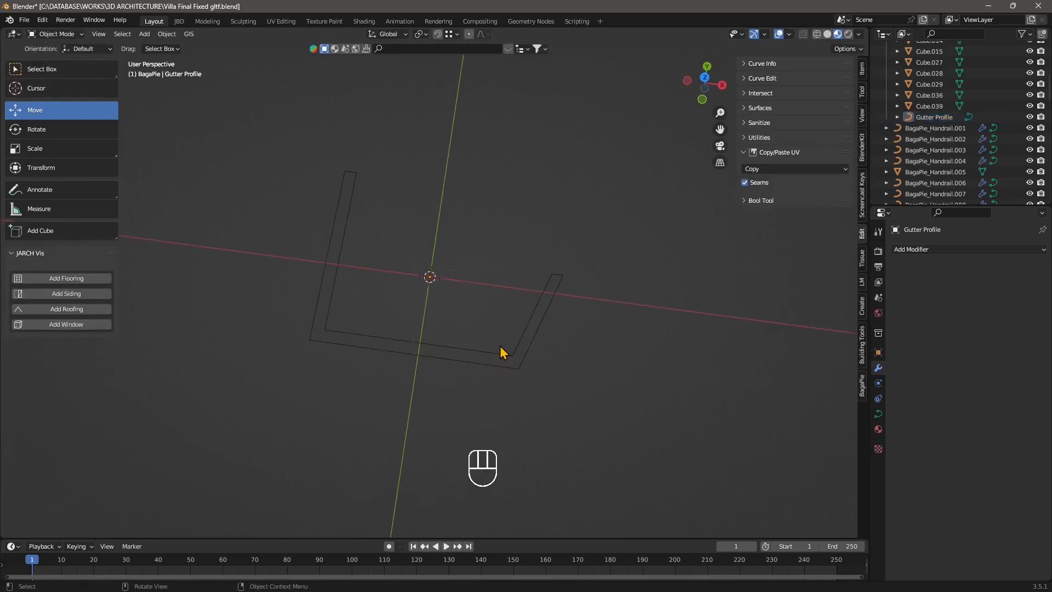
Enable origin-only transforms and snapping, and move the Gutter Profile's origin about -5.68 cm in X and -5 cm in Y to the long arm's outer corner.
middle_drag(500, 353, 388, 300)
click(372, 303)
middle_drag(425, 359, 430, 282)
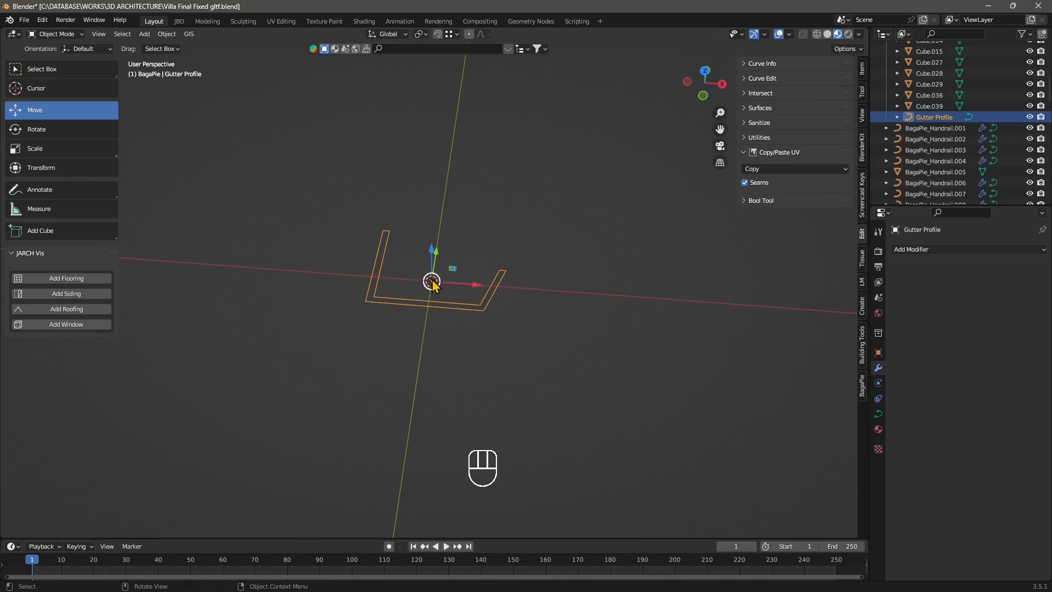
click(845, 49)
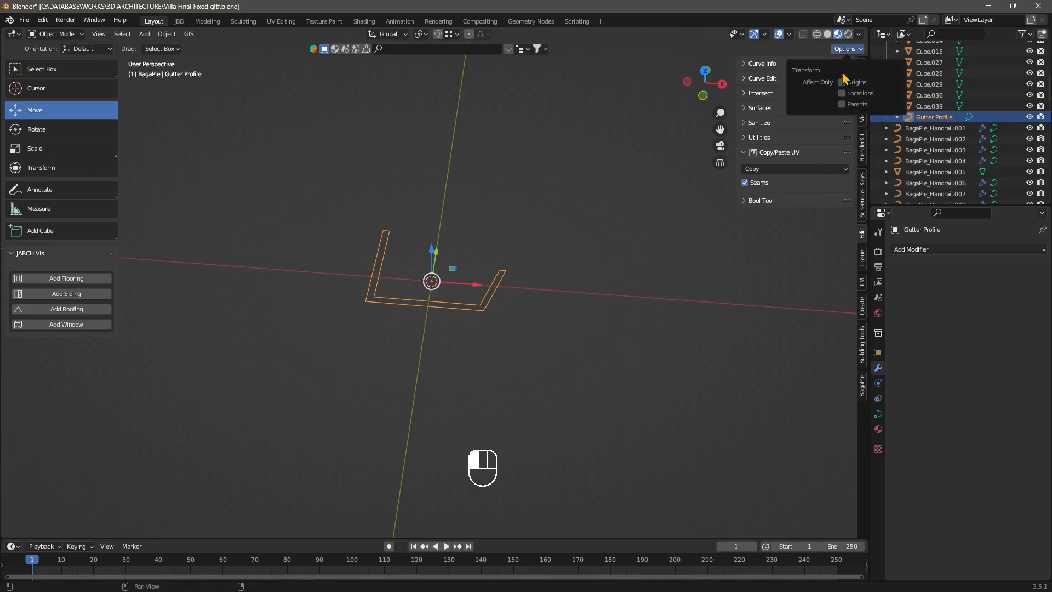
click(844, 82)
middle_drag(453, 277, 447, 45)
click(440, 35)
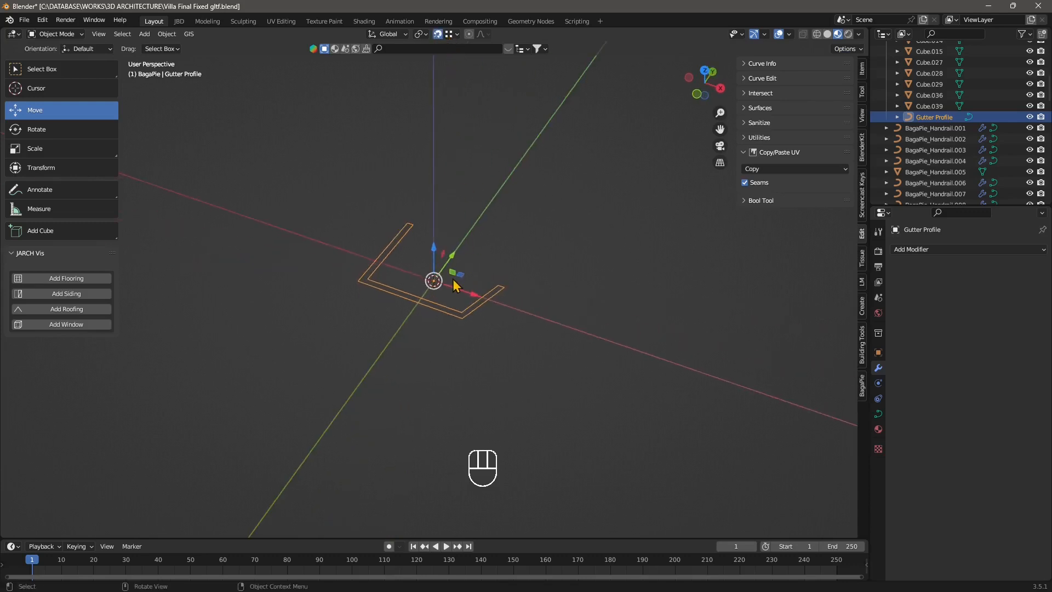
drag(455, 285, 364, 300)
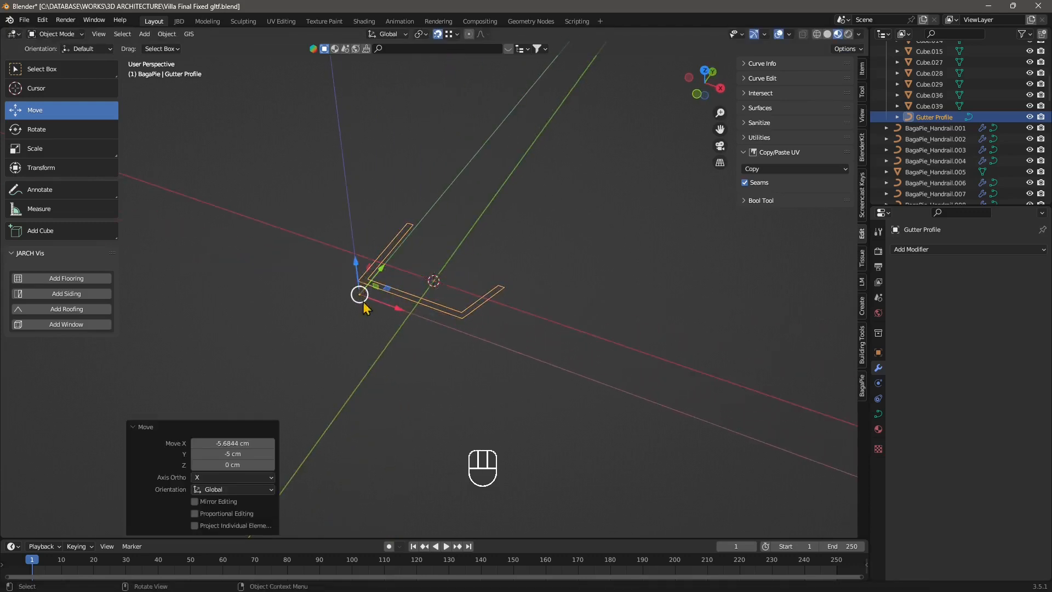
Raise the Gutter Profile's origin about 1.81 cm along Z onto the corner point, and turn off origin-only transforms.
middle_drag(363, 301, 356, 267)
mouse_move(359, 257)
mouse_down()
mouse_move(362, 232)
mouse_move(357, 269)
mouse_up()
middle_drag(364, 301, 375, 313)
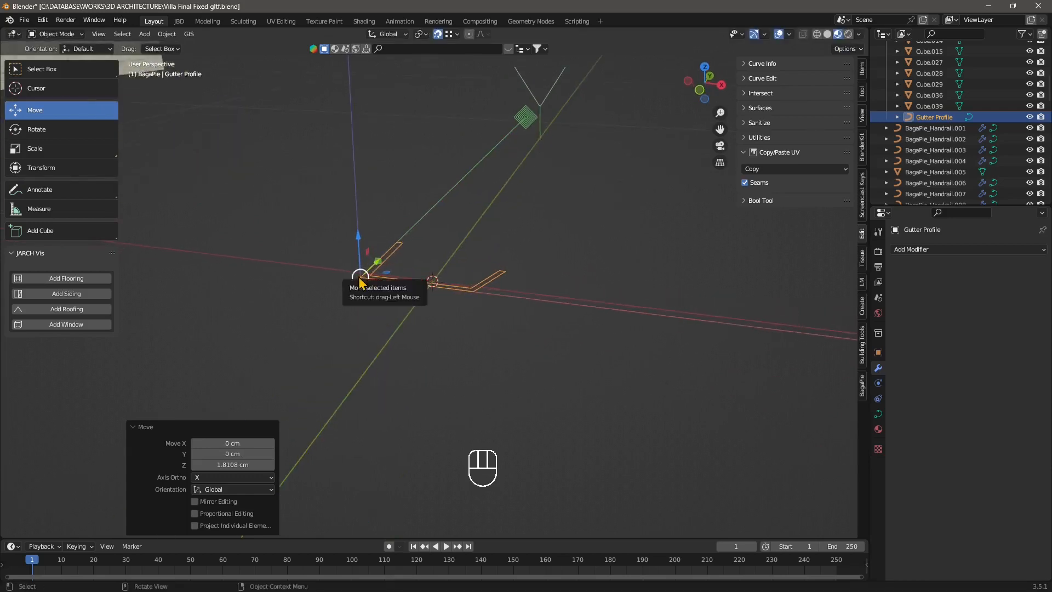
mouse_move(478, 290)
middle_down()
mouse_move(495, 307)
mouse_move(482, 299)
middle_up()
middle_drag(461, 263, 442, 102)
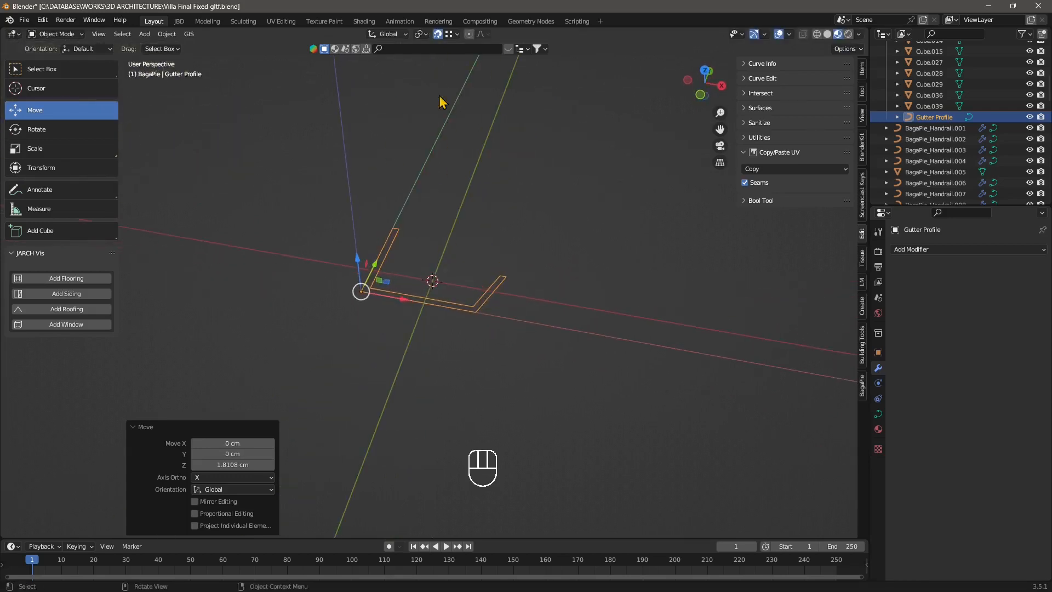
click(846, 48)
click(839, 82)
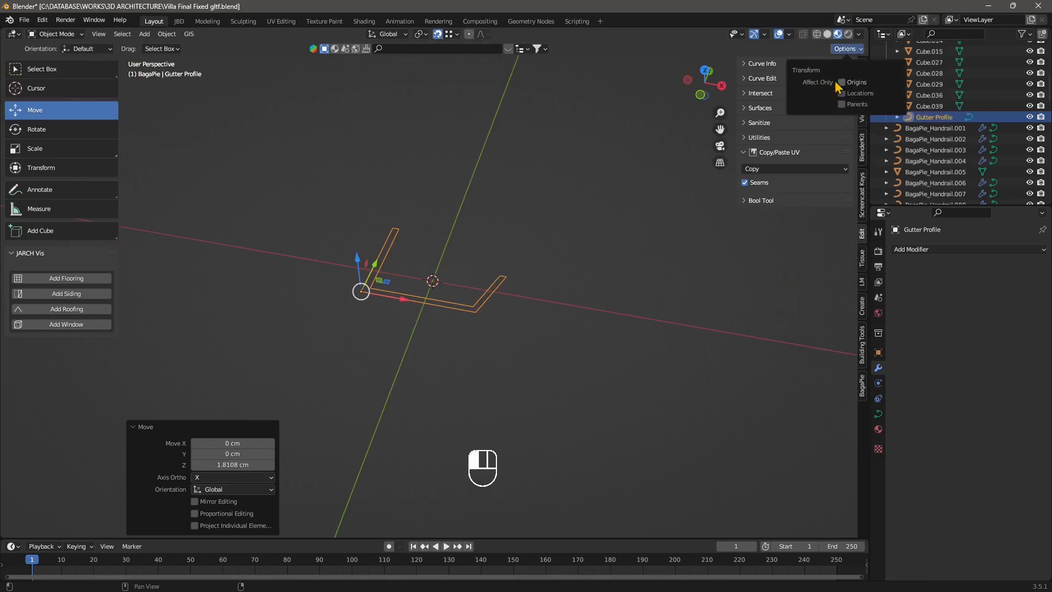
click(590, 210)
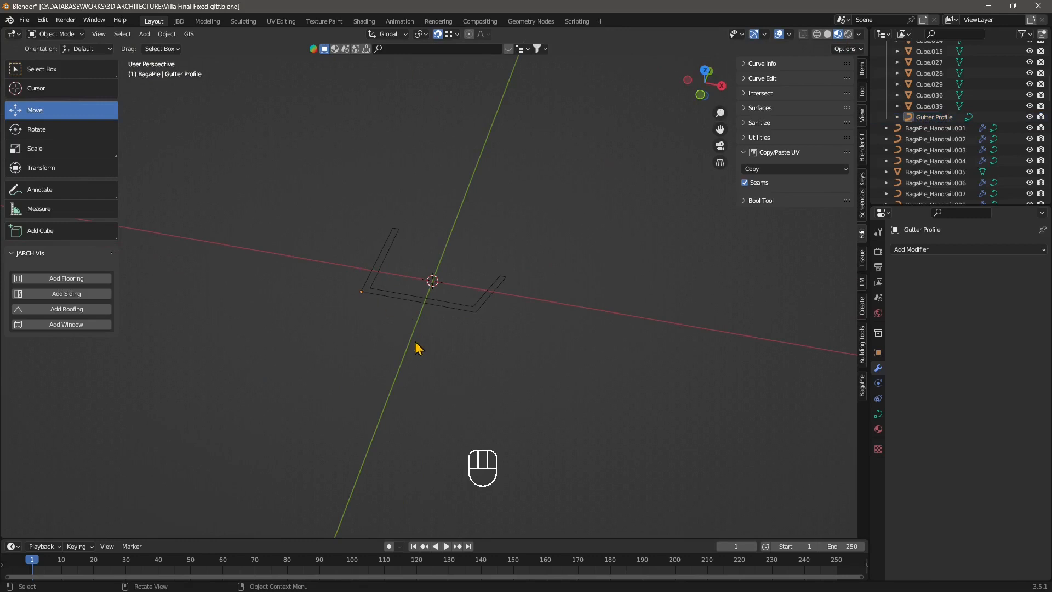
Examine the villa's tiled roof and its eaves above the pools, selecting the roof.
middle_drag(415, 341, 454, 324)
scroll(488, 338, down, 3)
scroll(493, 335, down, 6)
scroll(493, 321, down, 12)
shift+middle_drag(524, 296, 543, 340)
middle_drag(543, 340, 452, 311)
shift+middle_drag(586, 308, 410, 306)
scroll(411, 273, up, 4)
scroll(412, 277, up, 2)
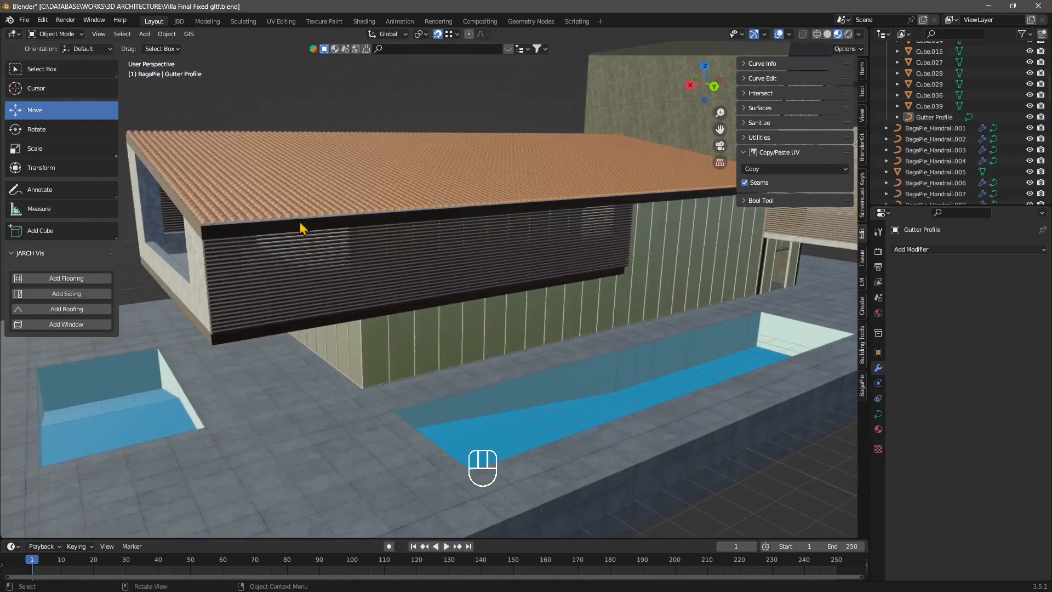
click(280, 235)
scroll(338, 256, up, 3)
middle_drag(338, 255, 331, 257)
scroll(329, 259, down, 3)
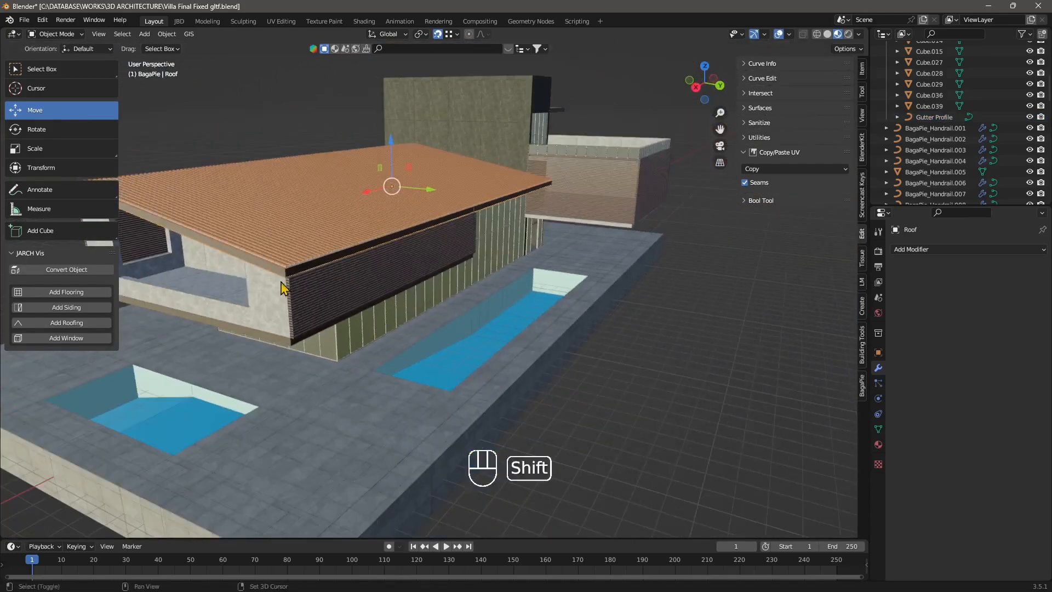
shift+middle_drag(279, 281, 378, 285)
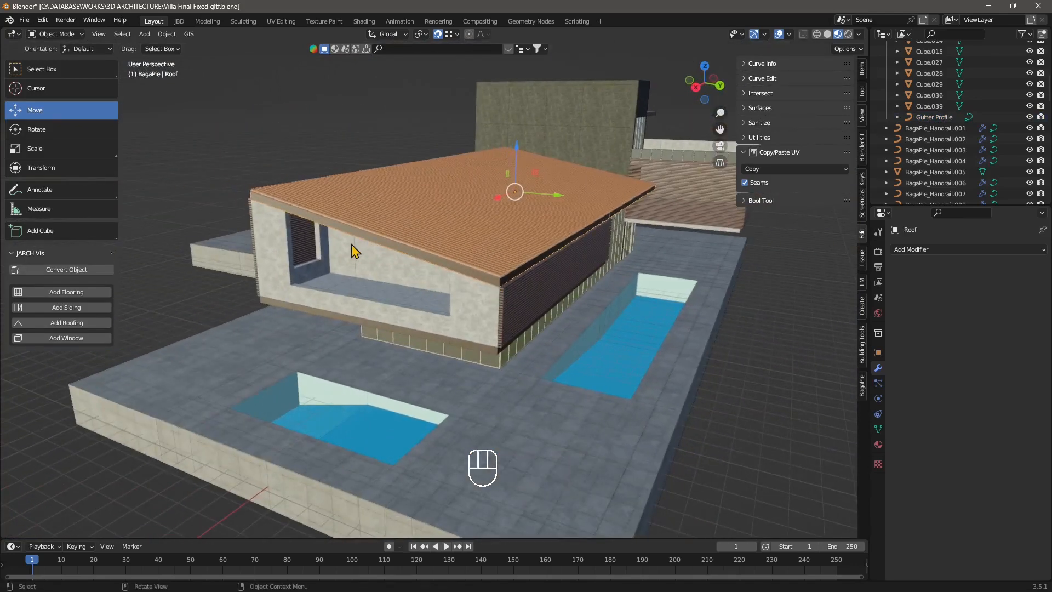
Isolate the roof slab by unhiding everything and hiding all unselected objects, and paste a copy of the slab in place.
key(alt+h)
key(shift+h)
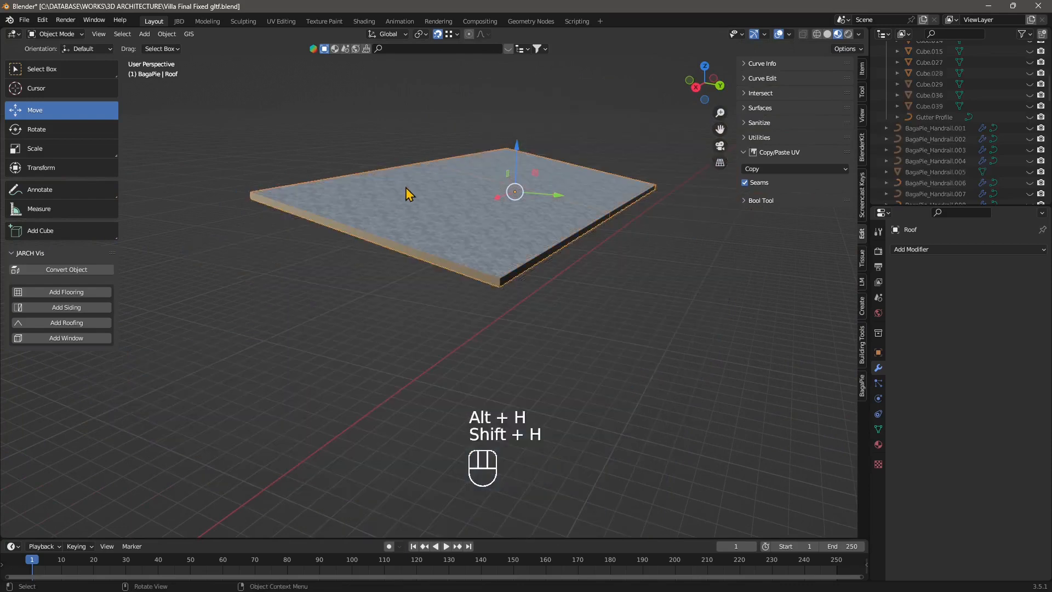
middle_drag(354, 247, 493, 305)
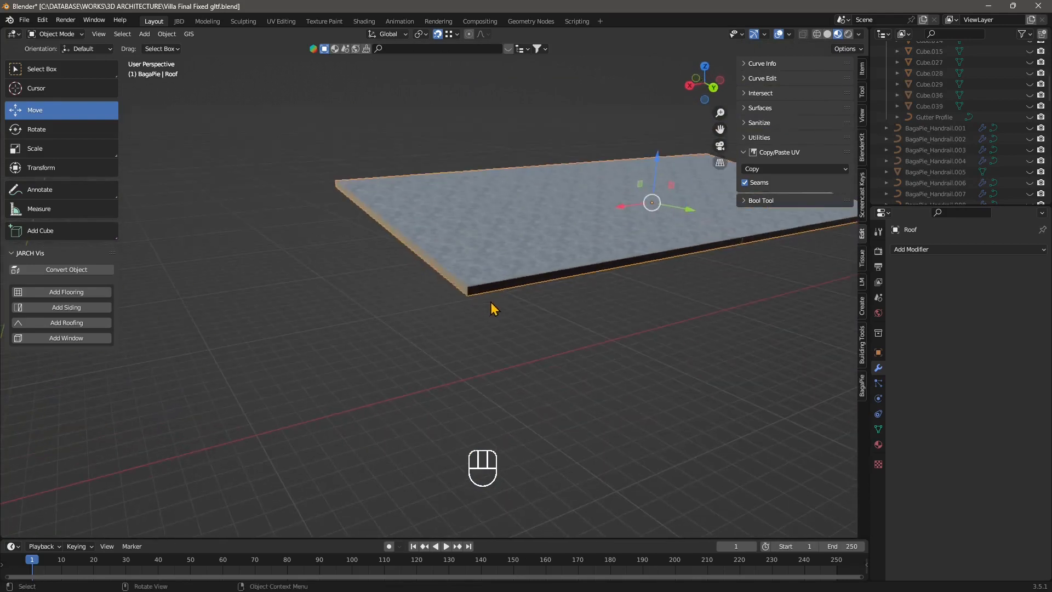
scroll(447, 286, down, 2)
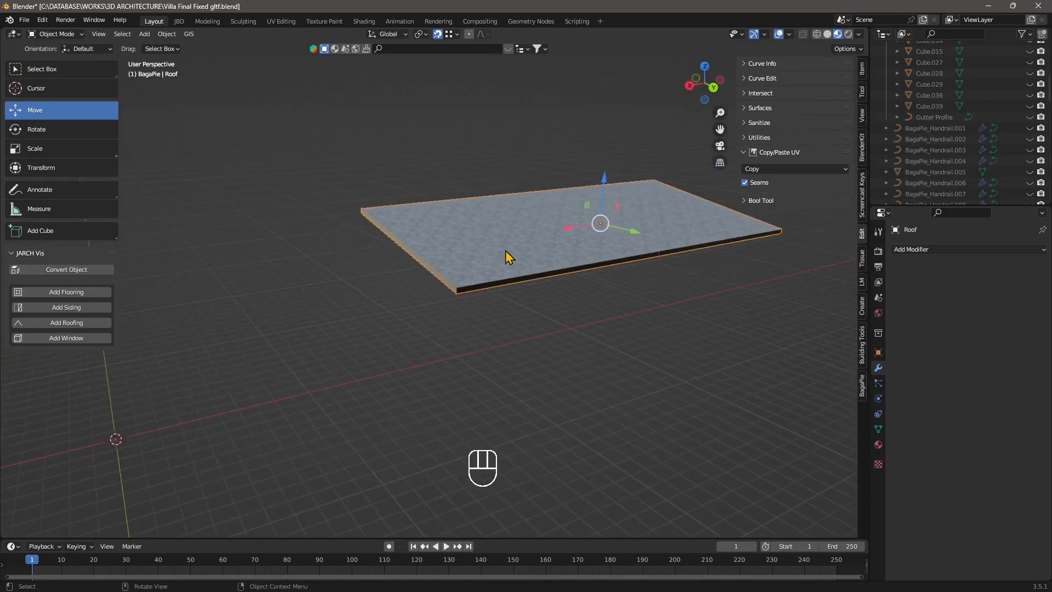
shift+middle_drag(509, 258, 492, 278)
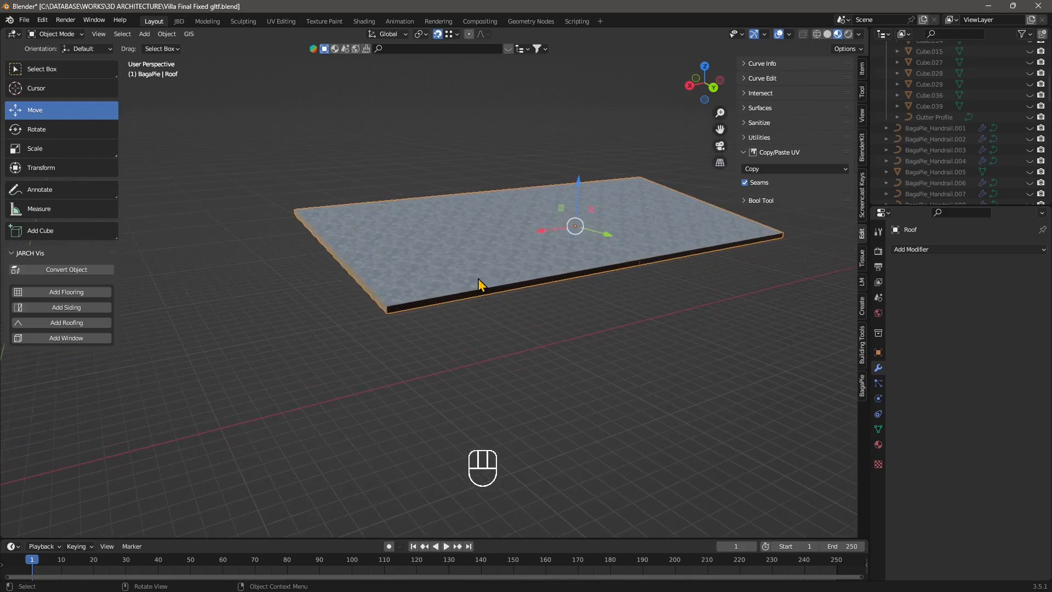
key(ctrl+c)
key(ctrl+v)
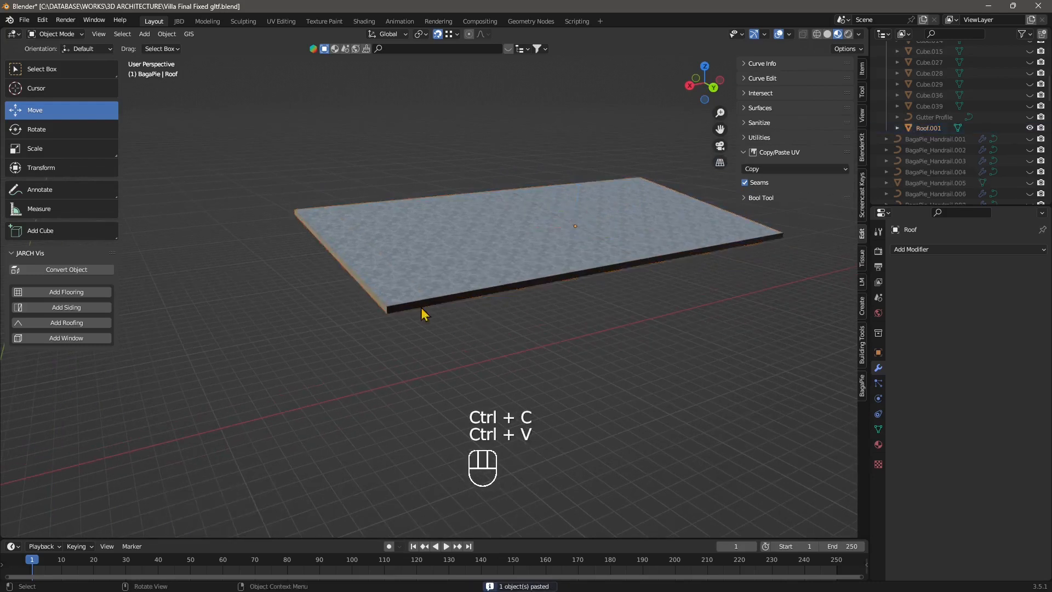
Select the pasted roof copy, locate it in the object list, and rename it Path.
click(422, 314)
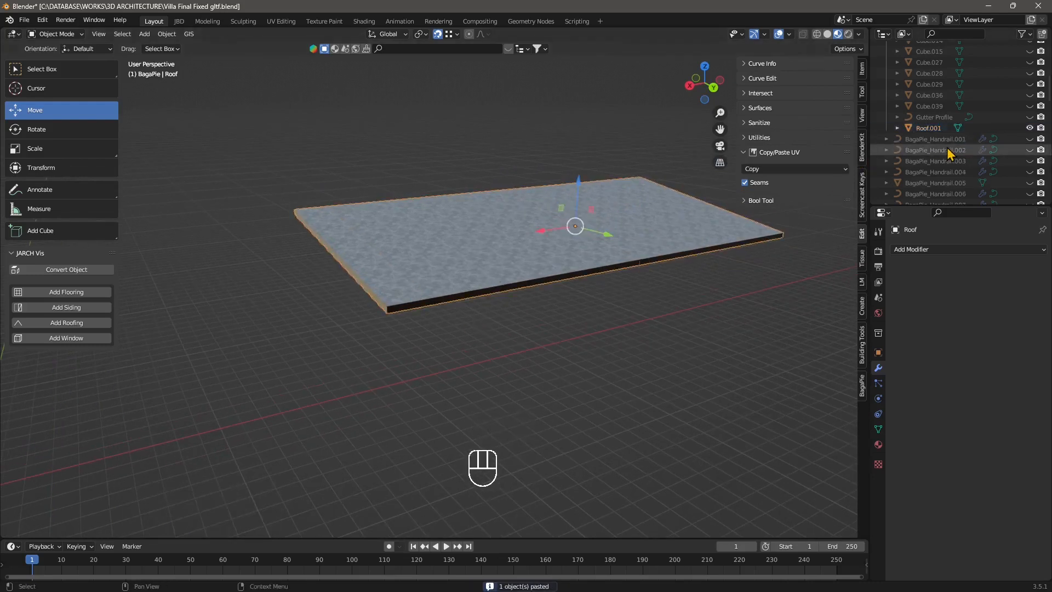
key(KP_Decimal)
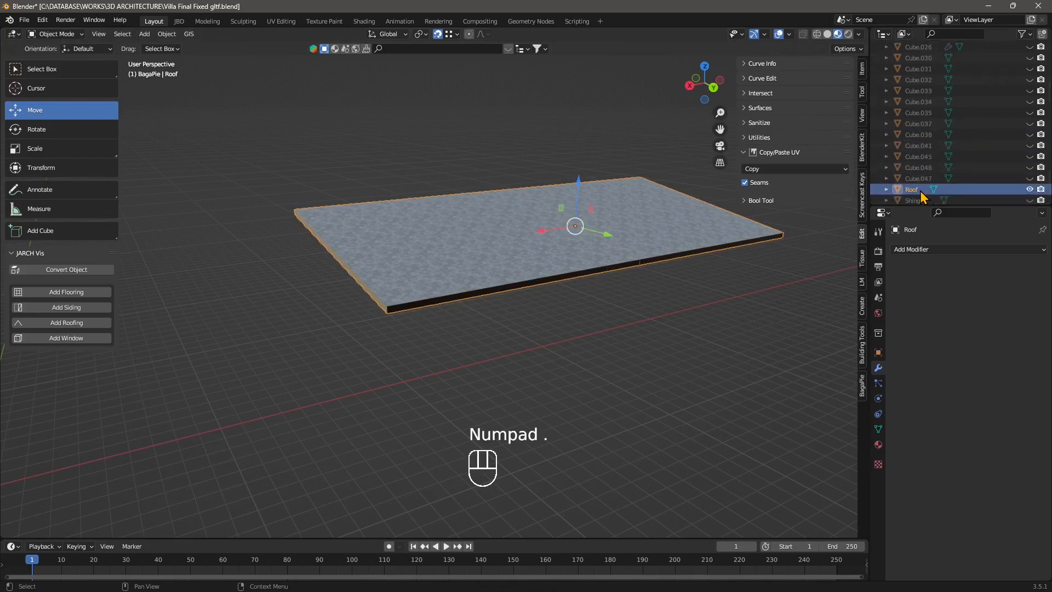
click(726, 247)
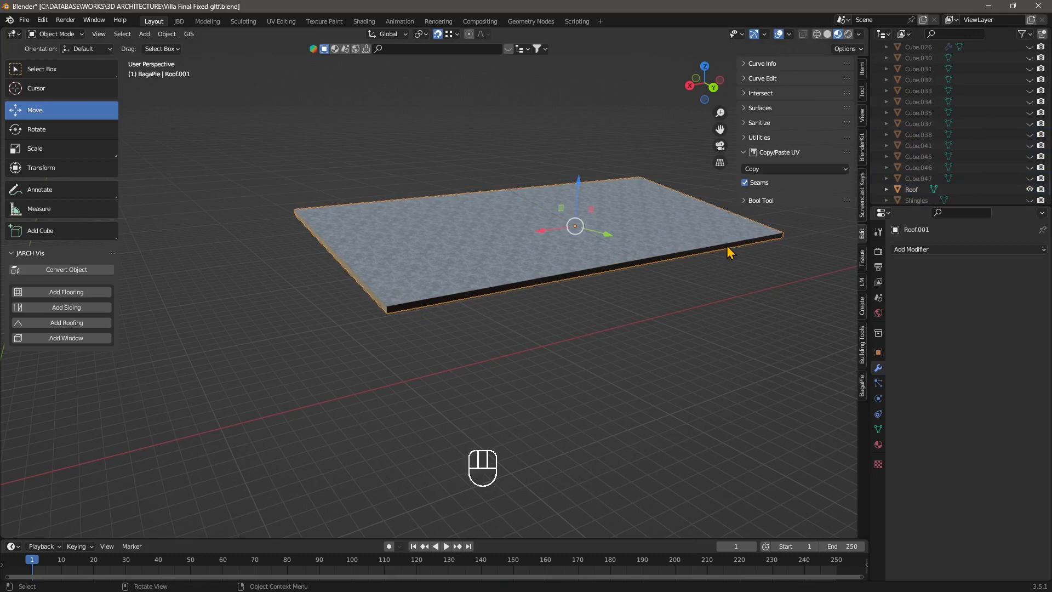
key(KP_Decimal)
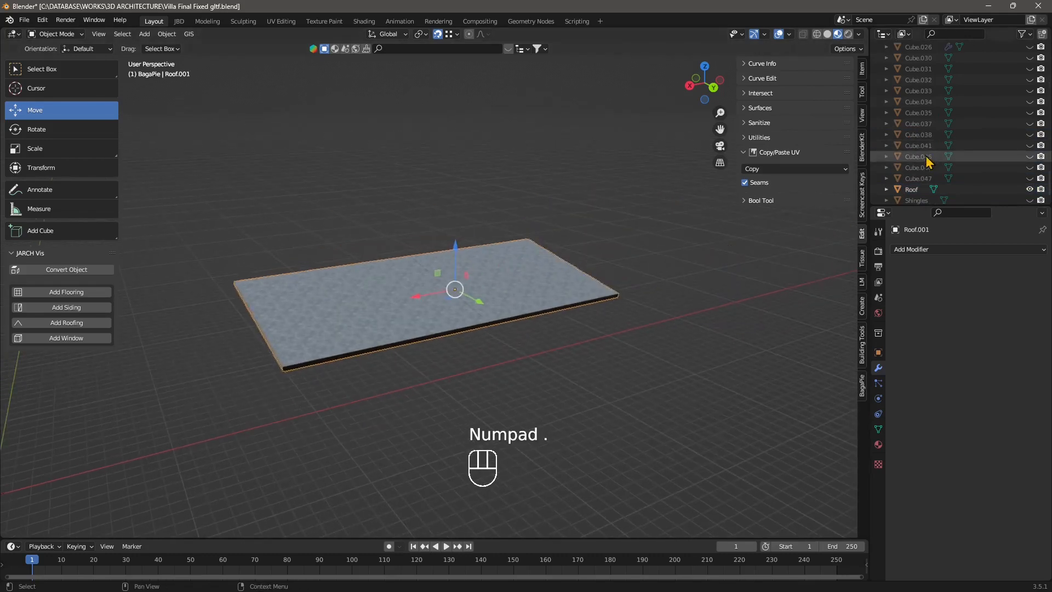
key(KP_Decimal)
double_click(930, 117)
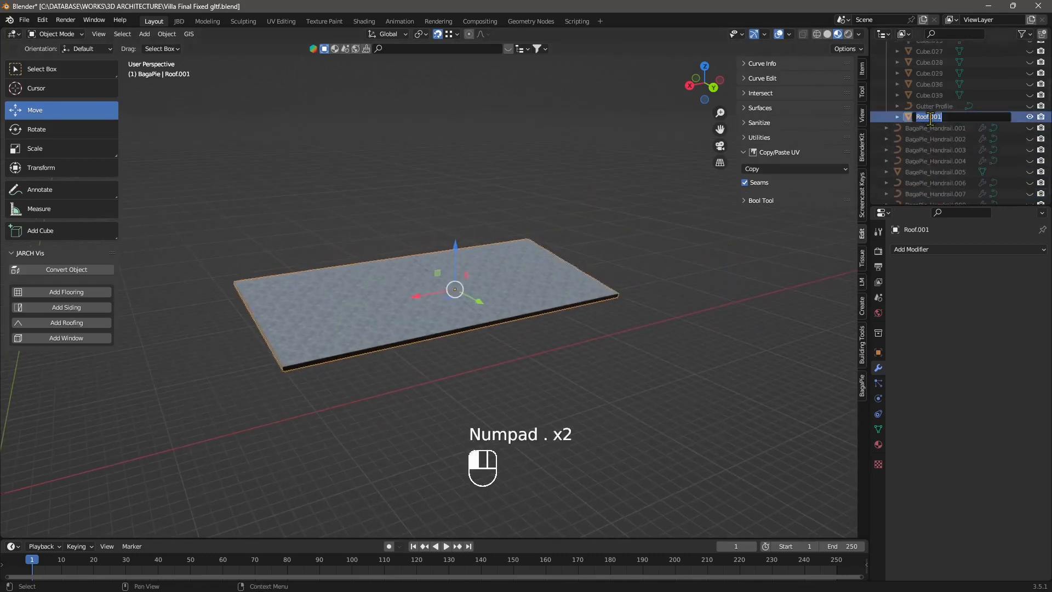
text(Path)
key(Return)
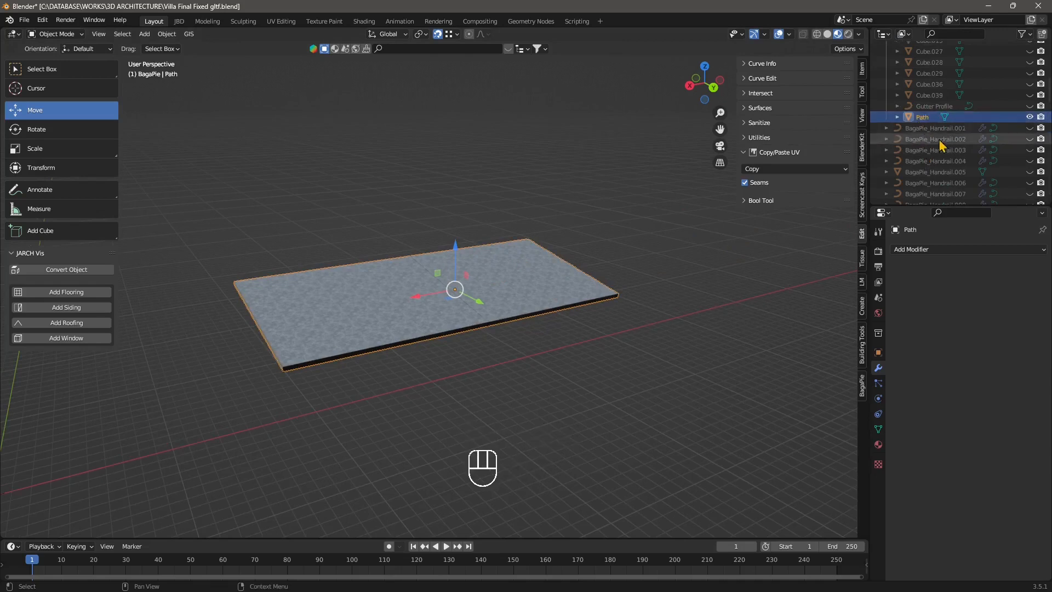
Filter the object list by "roof" and hide the original Roof object in the viewport.
scroll(948, 153, down, 5)
scroll(959, 159, up, 6)
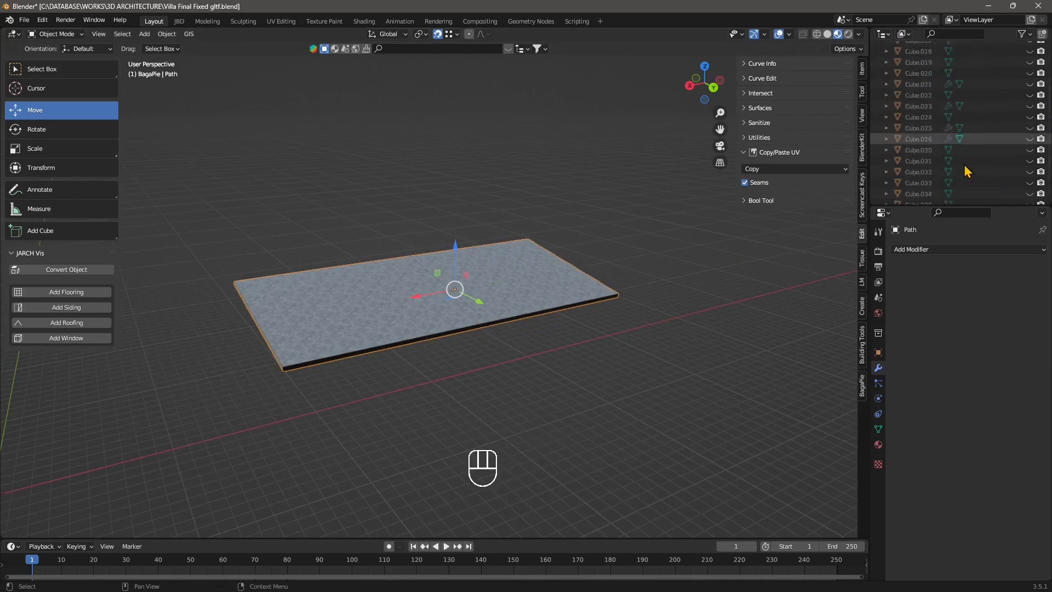
click(951, 34)
text(roff)
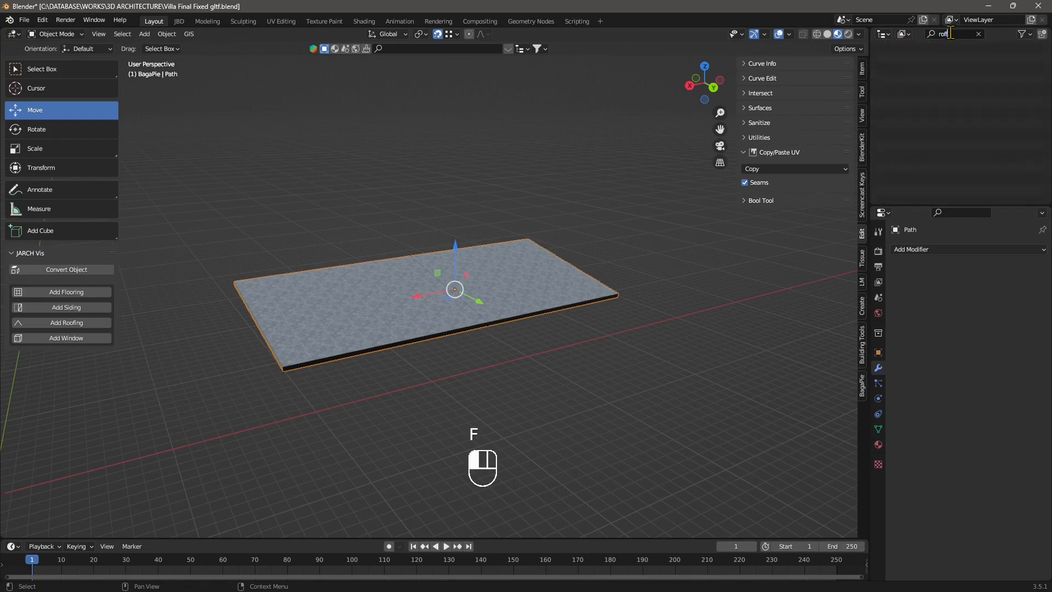
key(BackSpace)
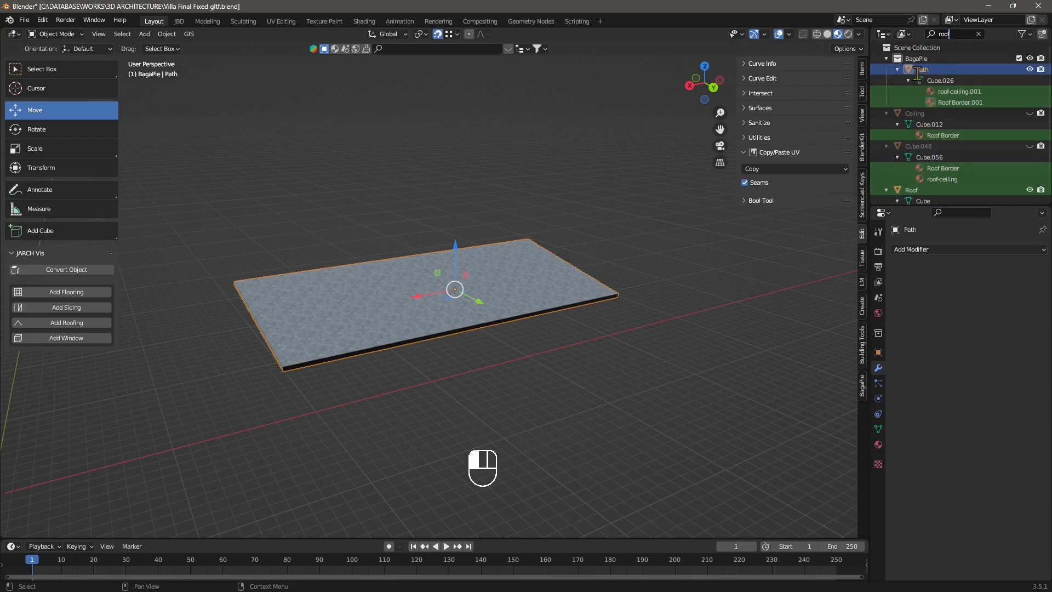
click(1045, 191)
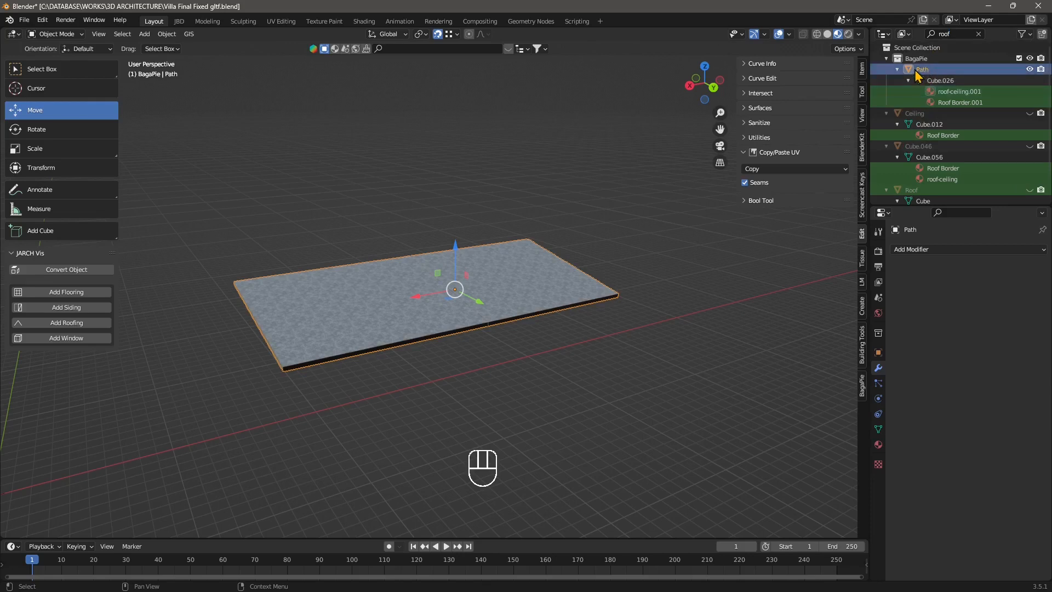
In Edit Mode, select Path's thin side faces along both long sides and the connecting short end.
shift+middle_drag(474, 312, 417, 330)
scroll(416, 329, up, 3)
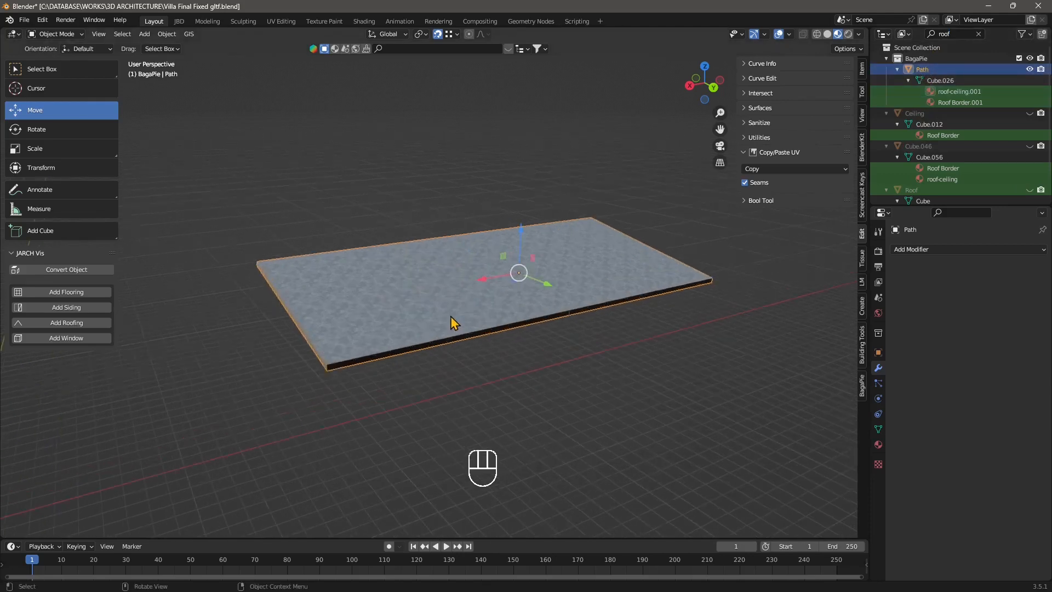
click(59, 34)
click(56, 58)
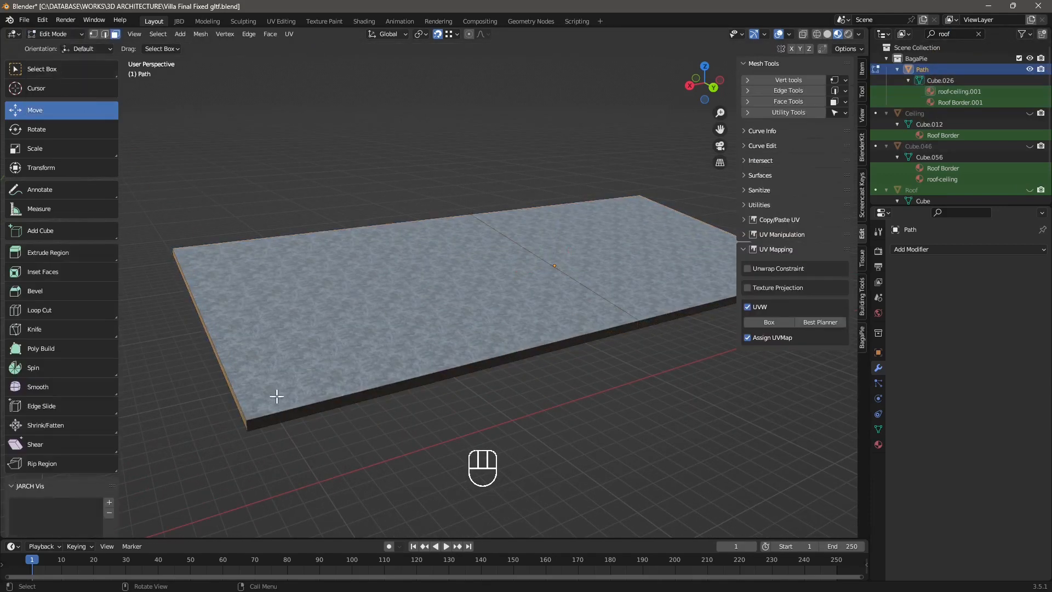
scroll(278, 384, up, 3)
click(287, 351)
scroll(291, 356, down, 2)
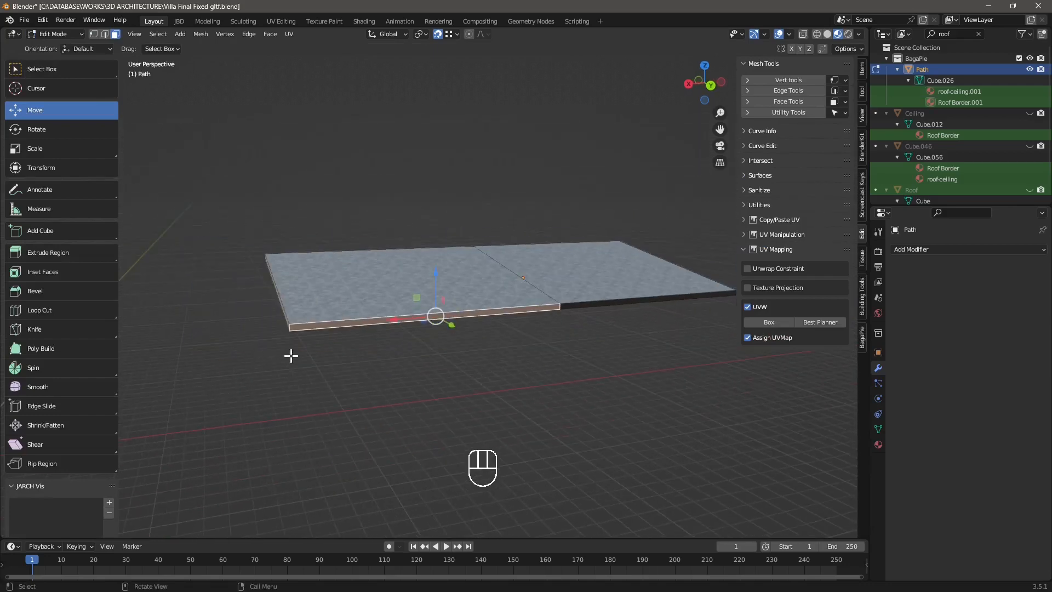
shift+click(569, 308)
middle_drag(557, 305, 458, 336)
shift+click(449, 311)
middle_drag(298, 307, 345, 314)
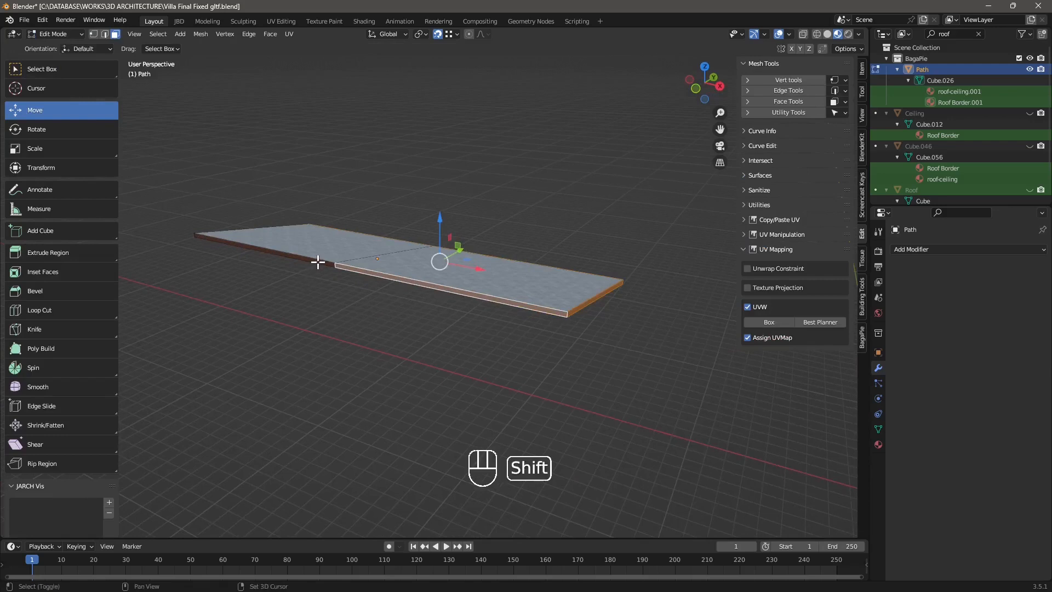
middle_drag(318, 262, 378, 317)
Separate the selected side faces into their own object and return to Object Mode.
right_click(378, 318)
mouse_move(382, 324)
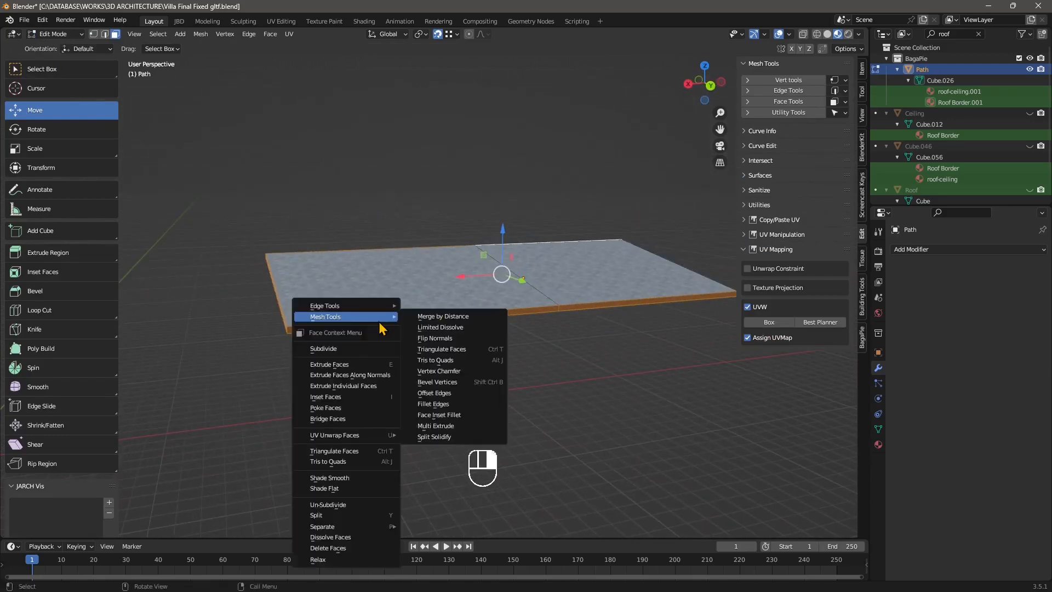
mouse_move(350, 527)
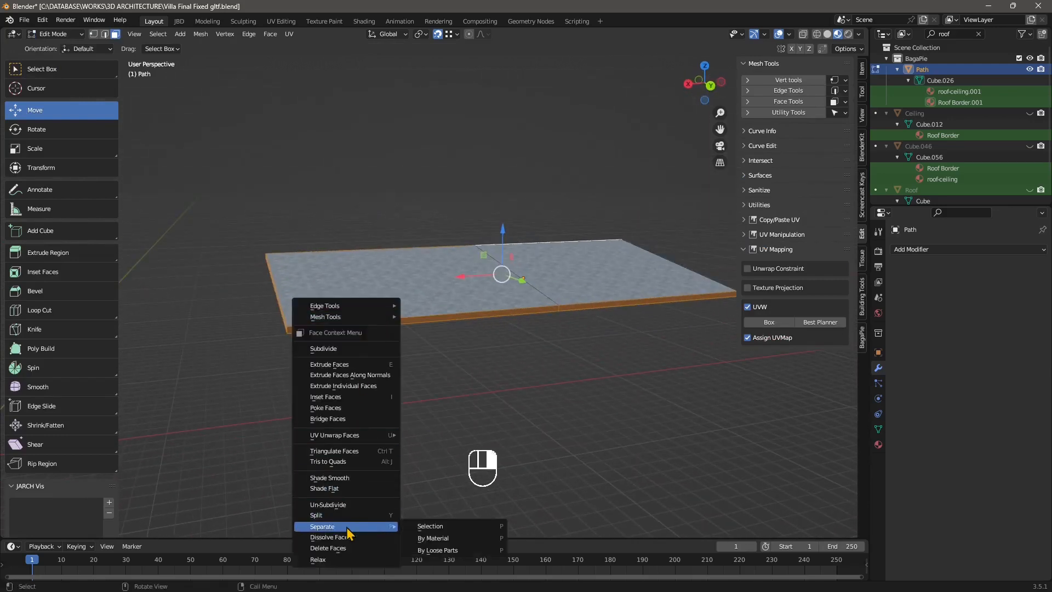
click(442, 528)
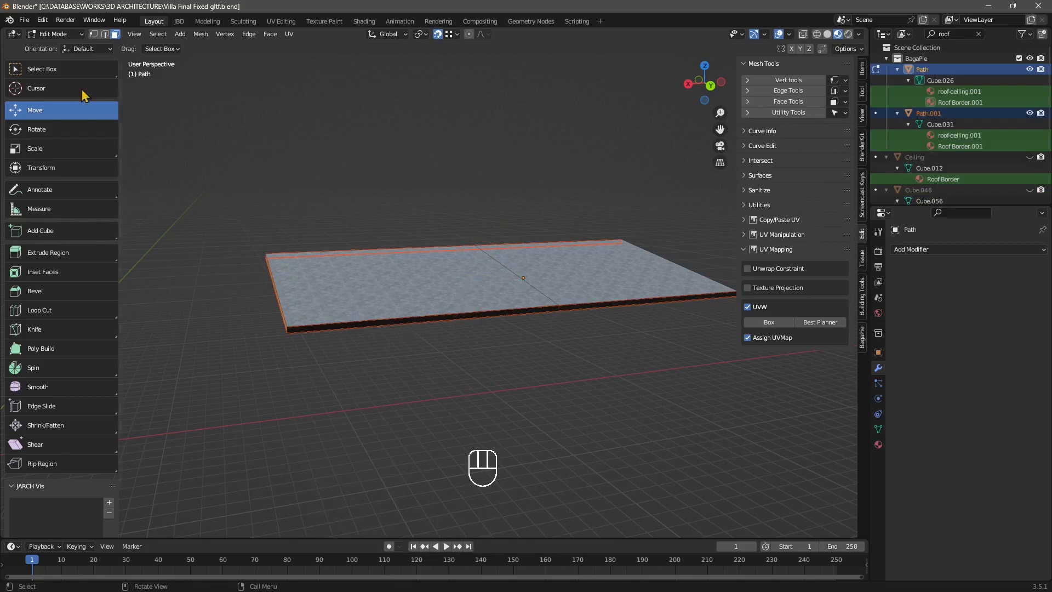
click(55, 33)
click(55, 48)
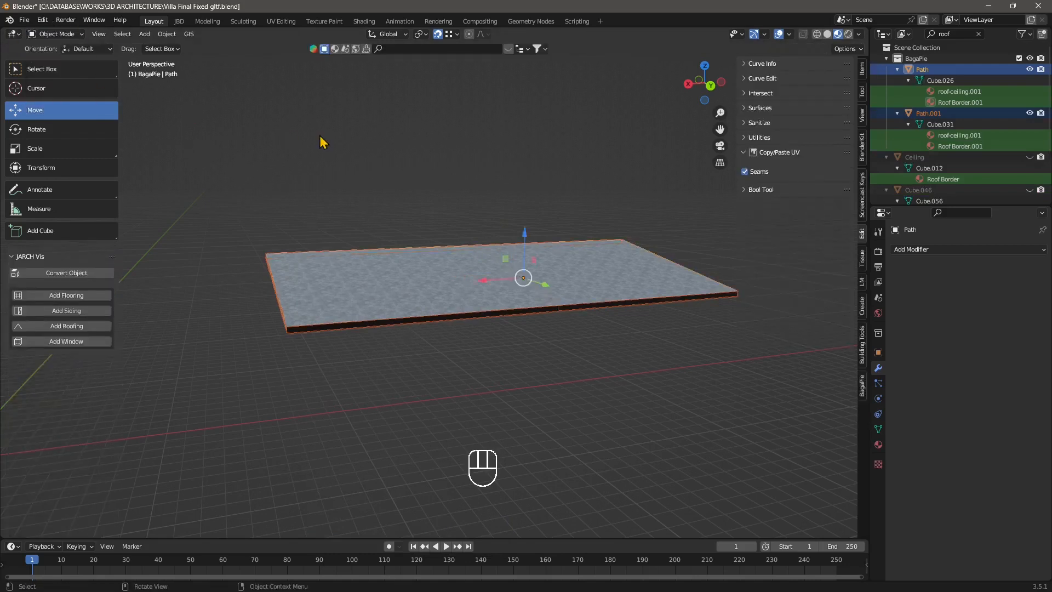
Delete the remaining slab and convert the separated three-sided edge strip into a curve.
click(384, 292)
key(Delete)
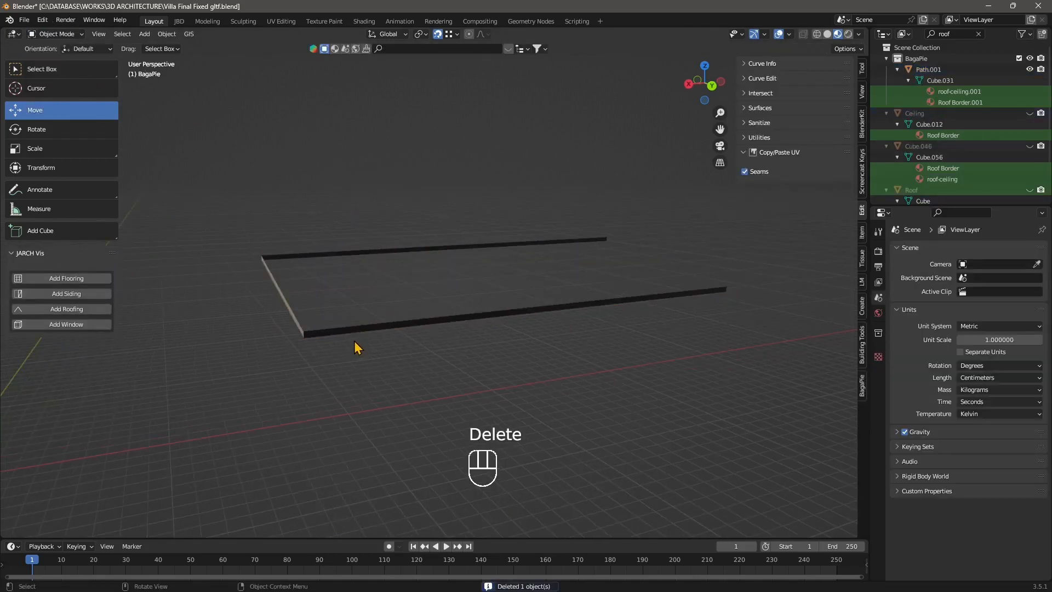
click(363, 330)
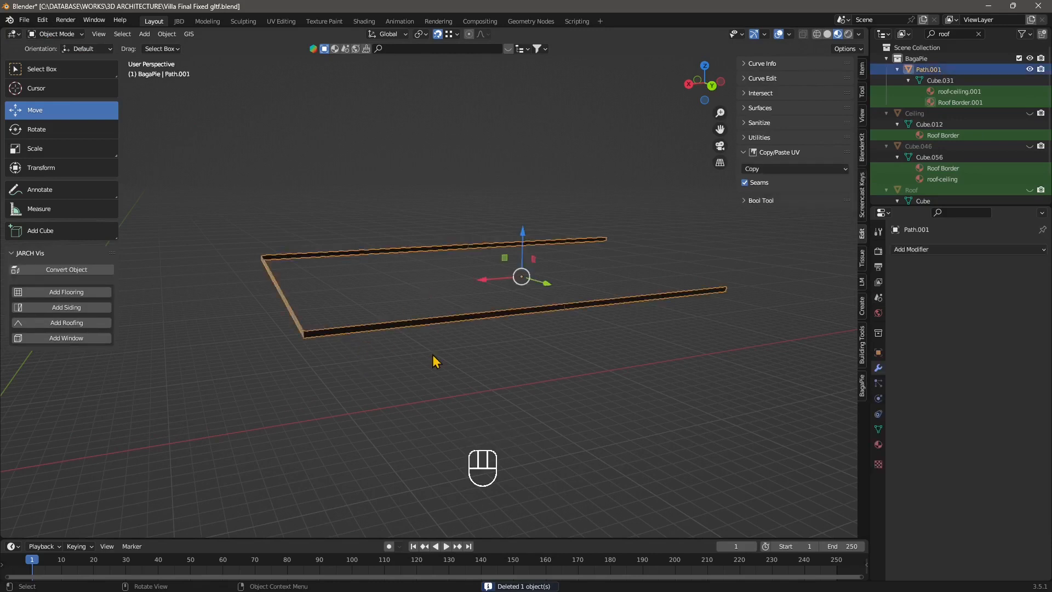
middle_drag(328, 279, 404, 336)
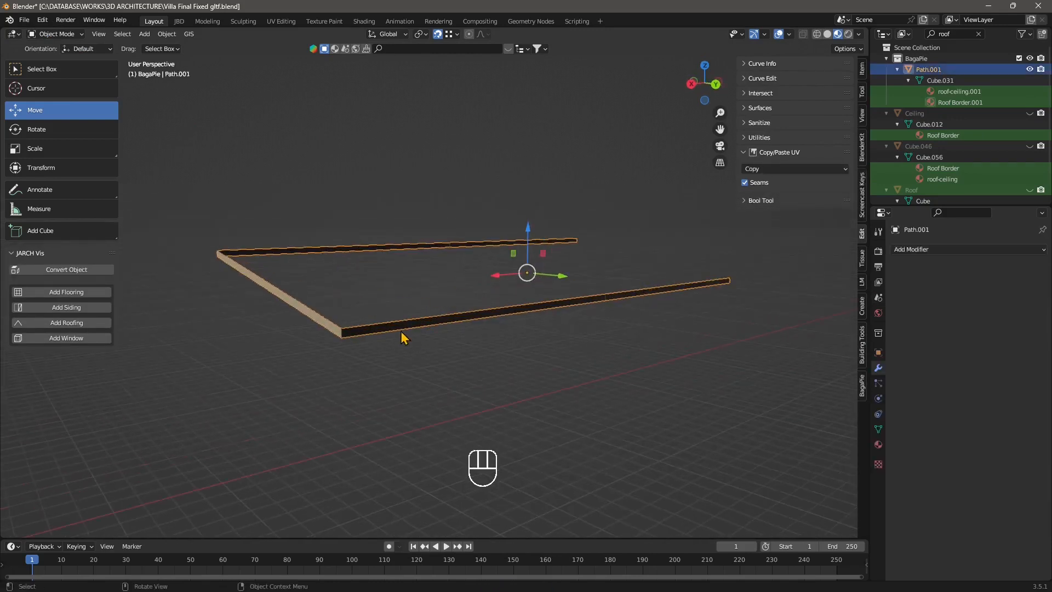
right_click(403, 336)
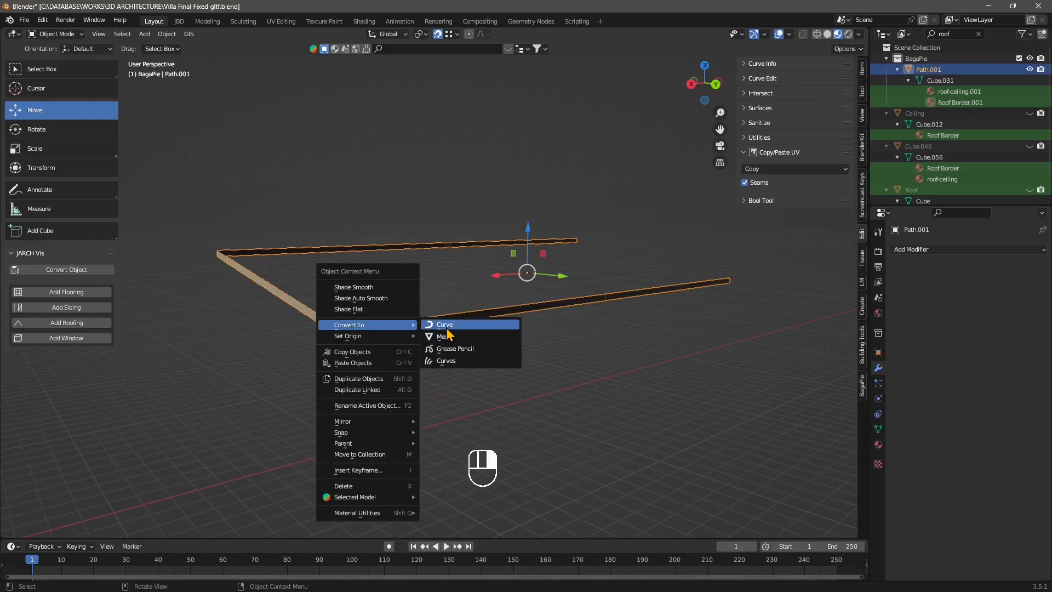
click(437, 325)
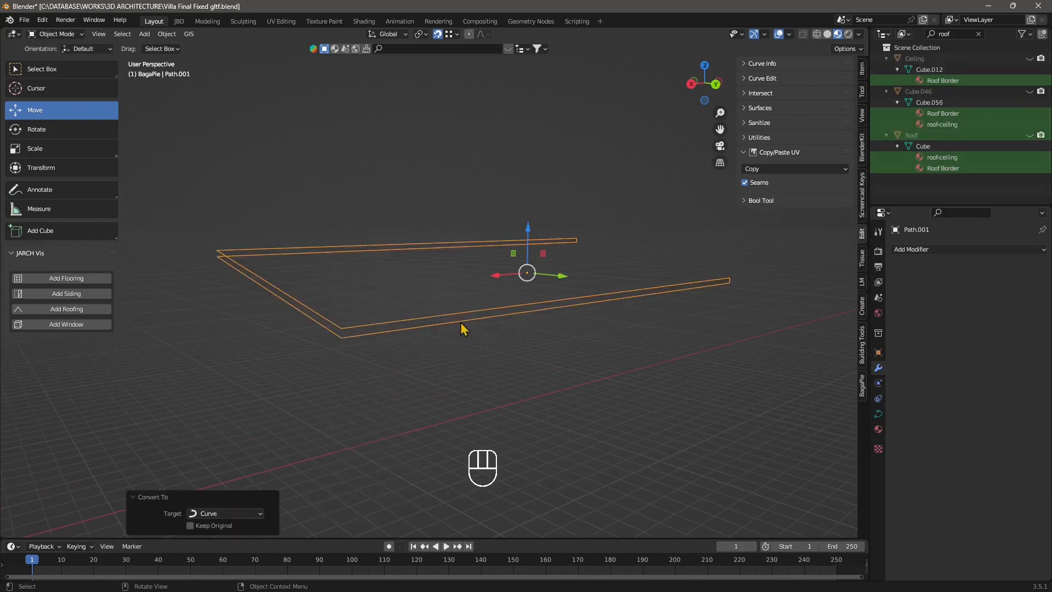
Enter Edit Mode on the curve and delete the upper vertex at the open end of the near long side.
middle_drag(463, 329, 427, 323)
click(55, 34)
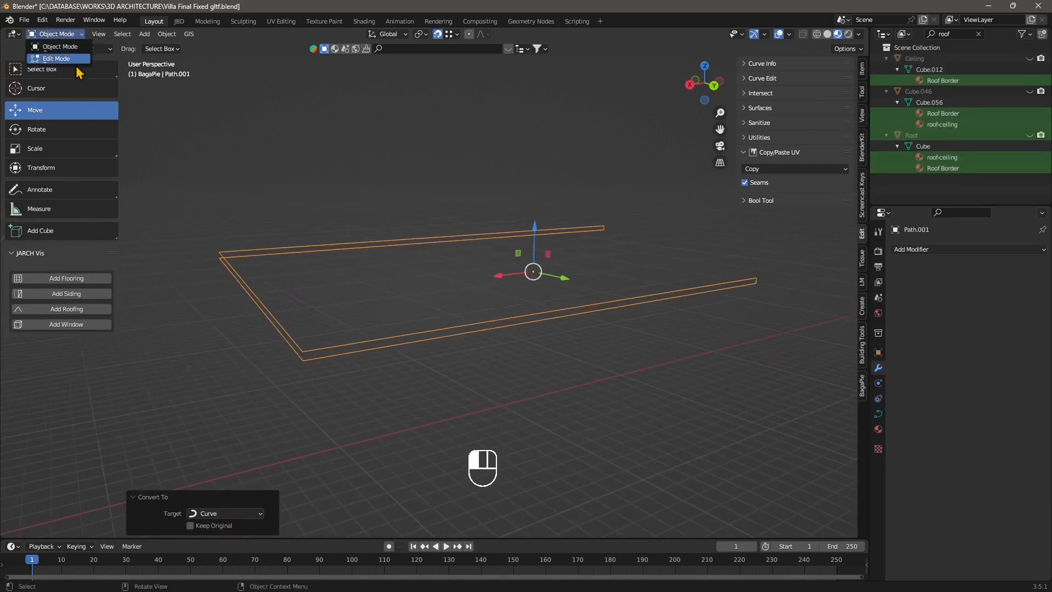
click(57, 58)
middle_drag(679, 326, 727, 311)
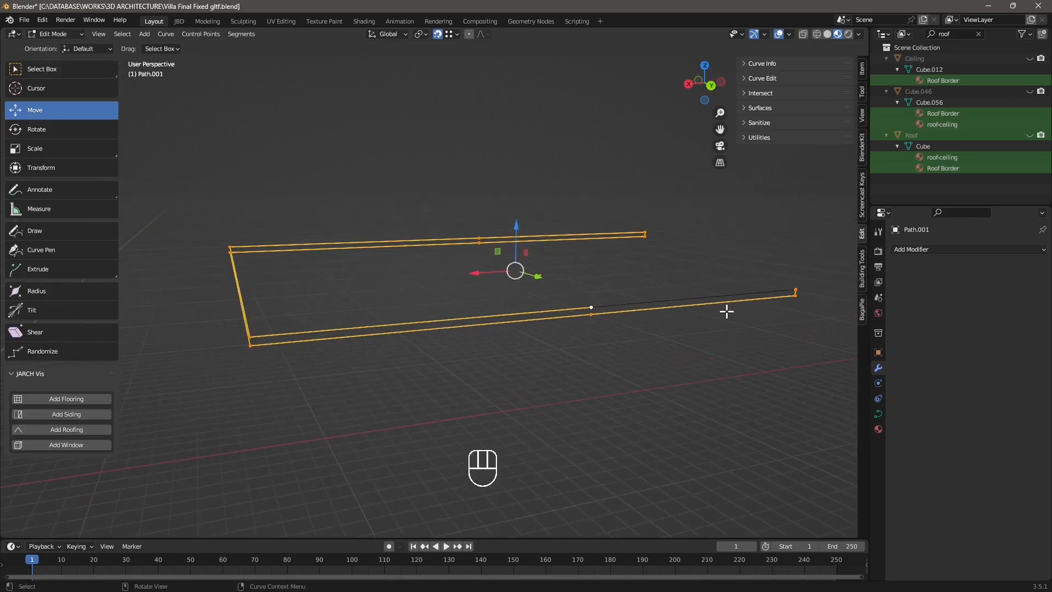
click(795, 287)
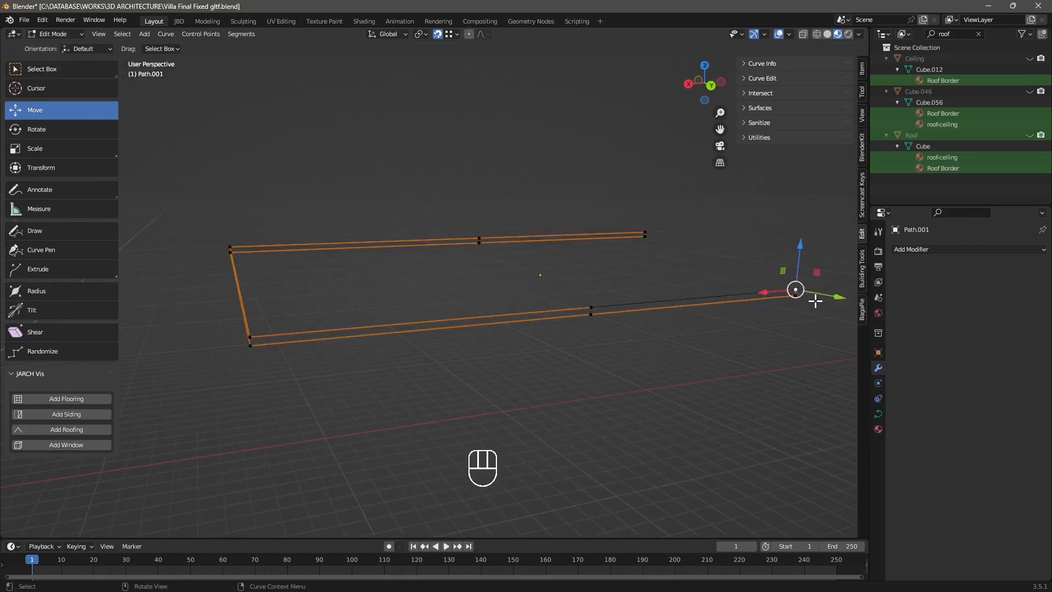
key(Delete)
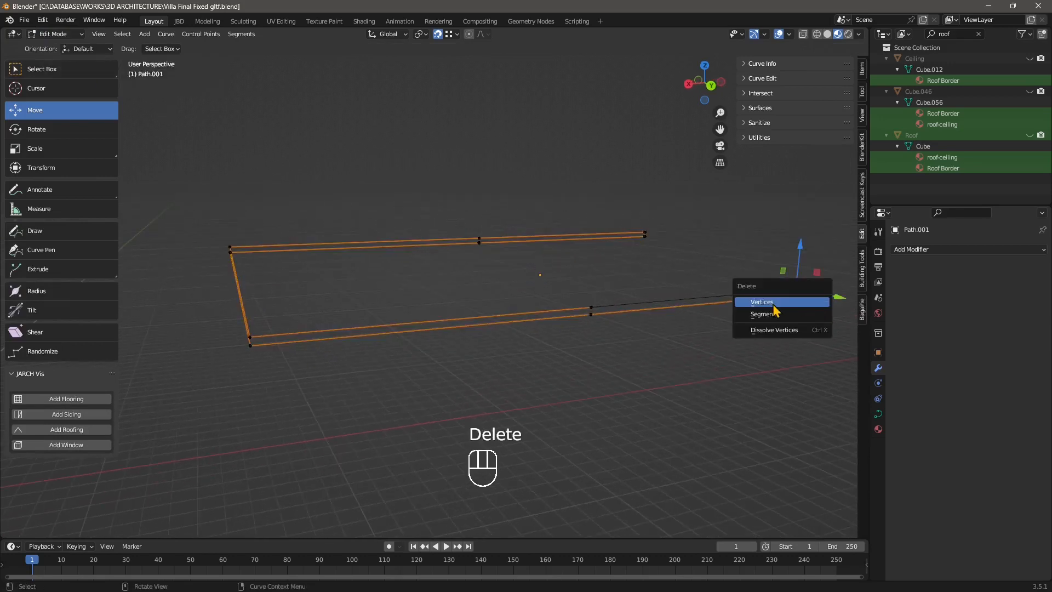
click(774, 306)
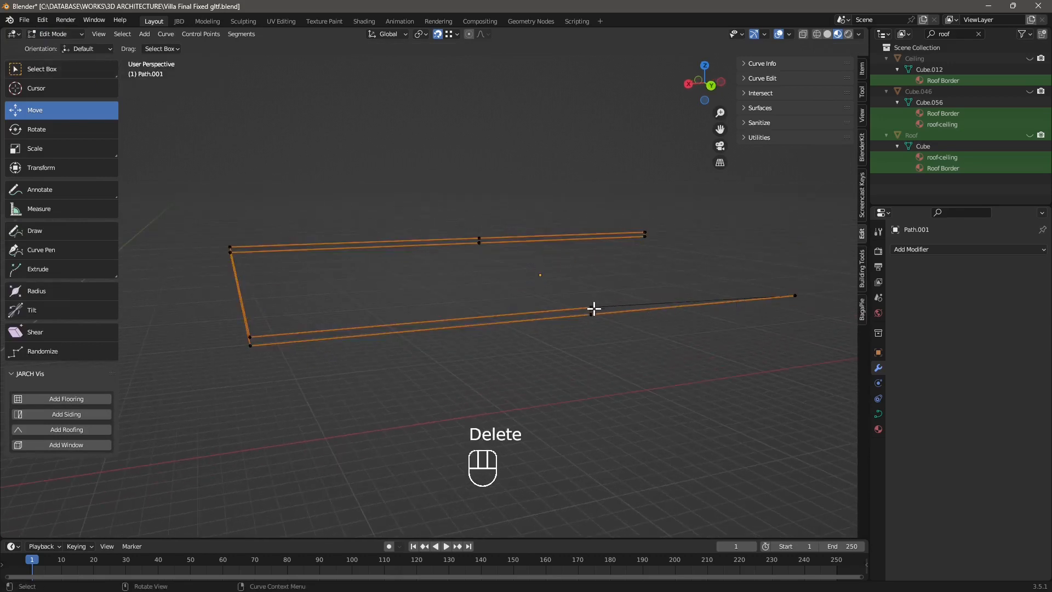
Select all vertices of the path curve and toggle its cyclic setting off to open the spline.
click(592, 307)
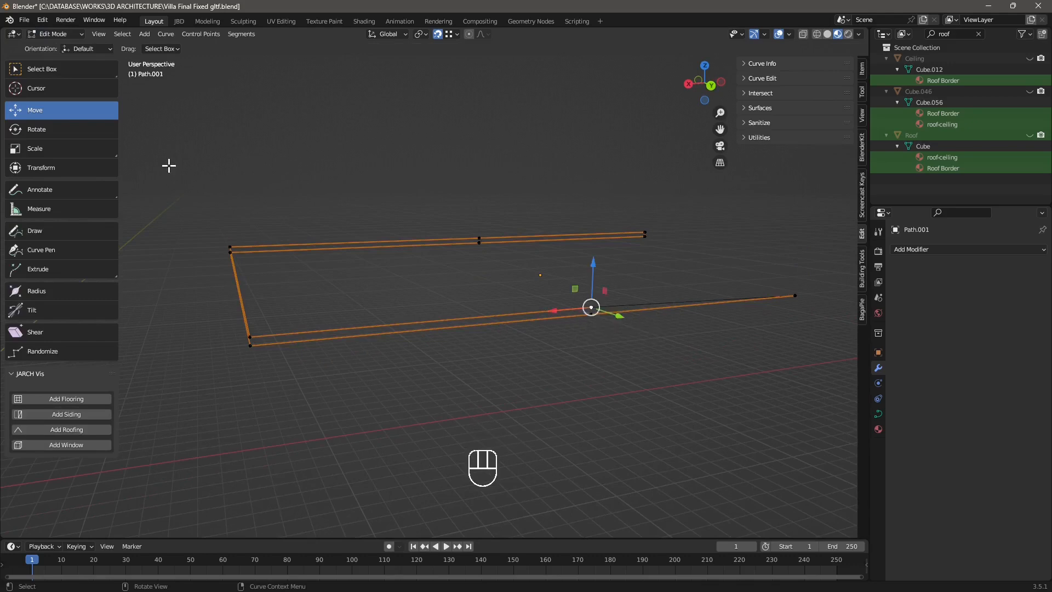
drag(170, 165, 795, 394)
right_click(579, 311)
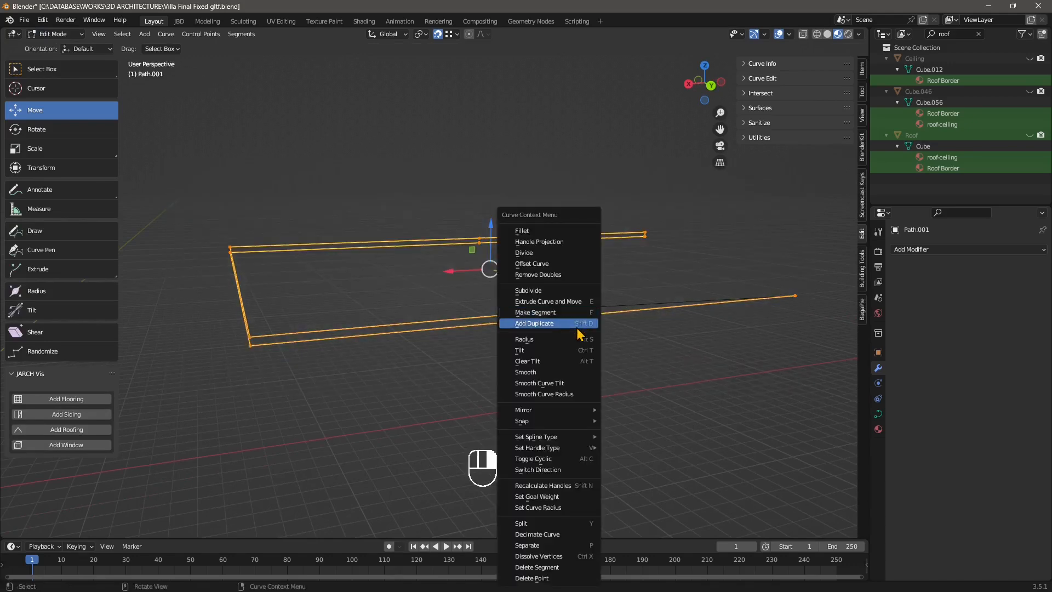
click(548, 458)
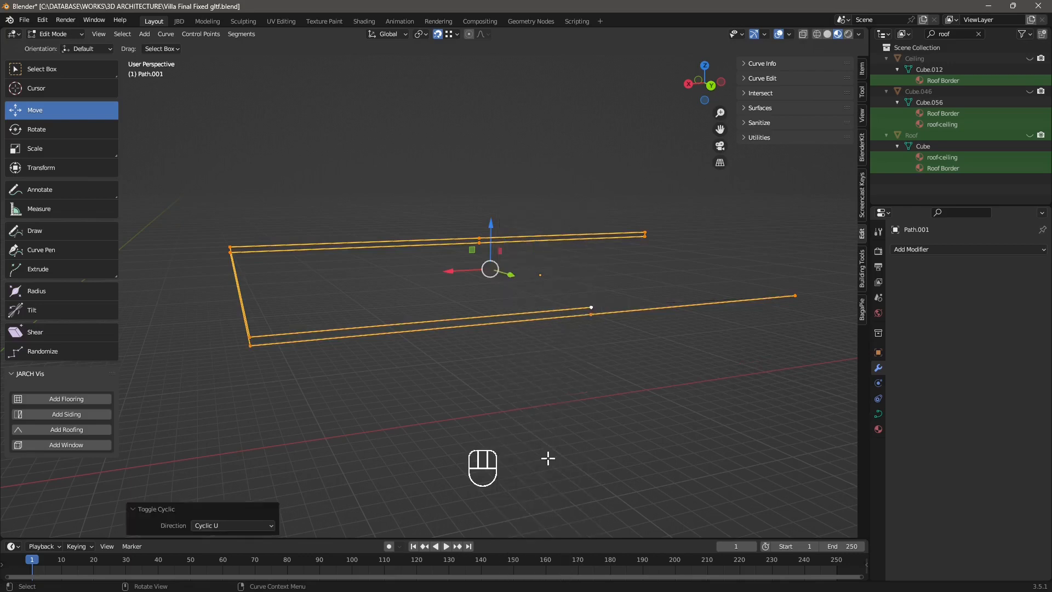
Delete the upper middle vertex on the curve's near long side.
click(593, 308)
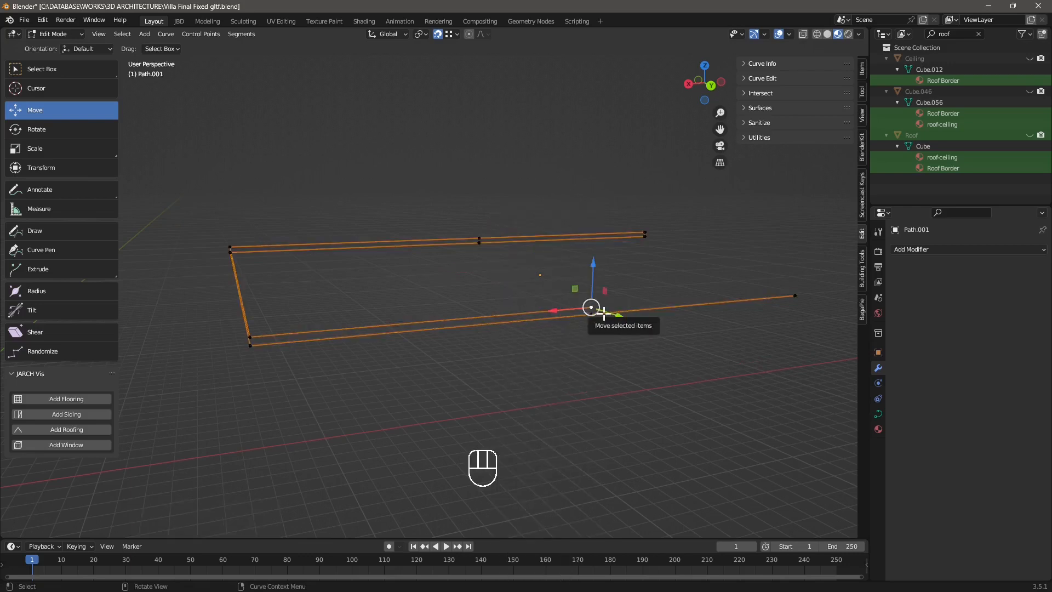
key(Delete)
key(Delete)
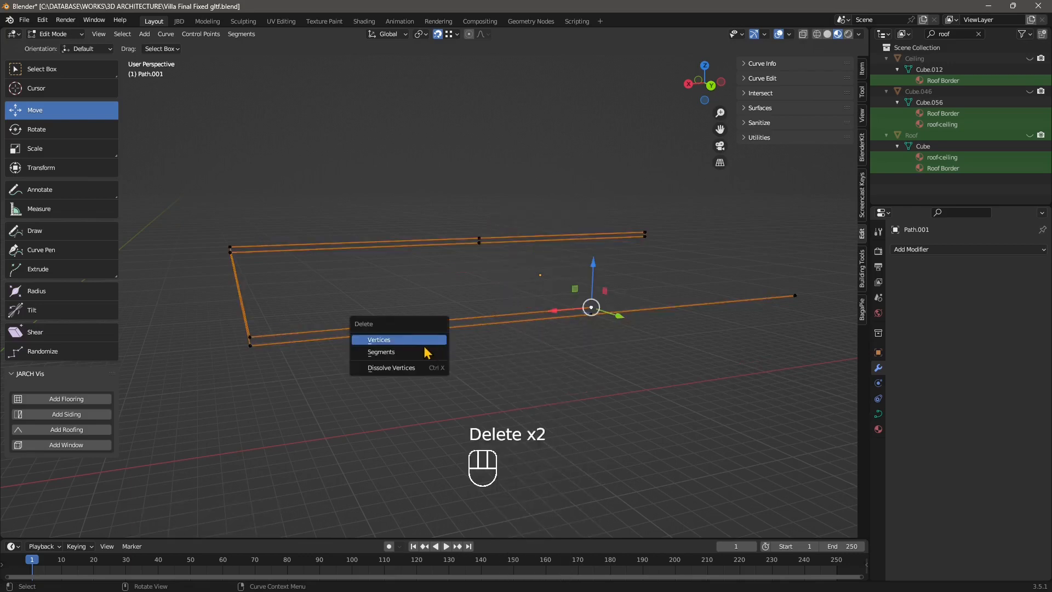
click(422, 351)
Delete the remaining upper vertices at both corners and along the far long side, keeping only the lower three-sided line.
middle_drag(395, 350, 473, 343)
click(473, 343)
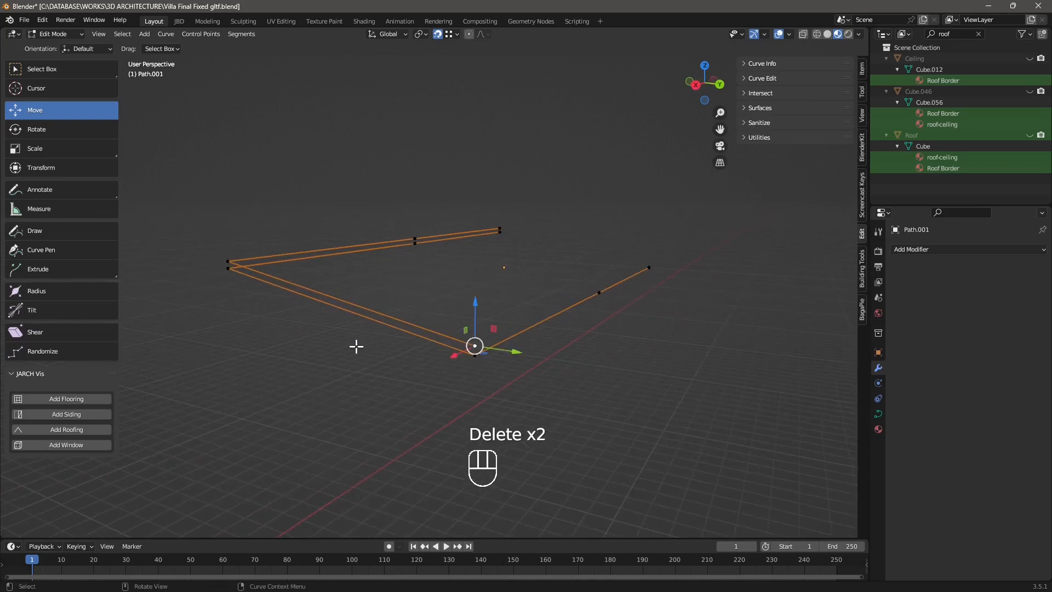
shift+click(229, 260)
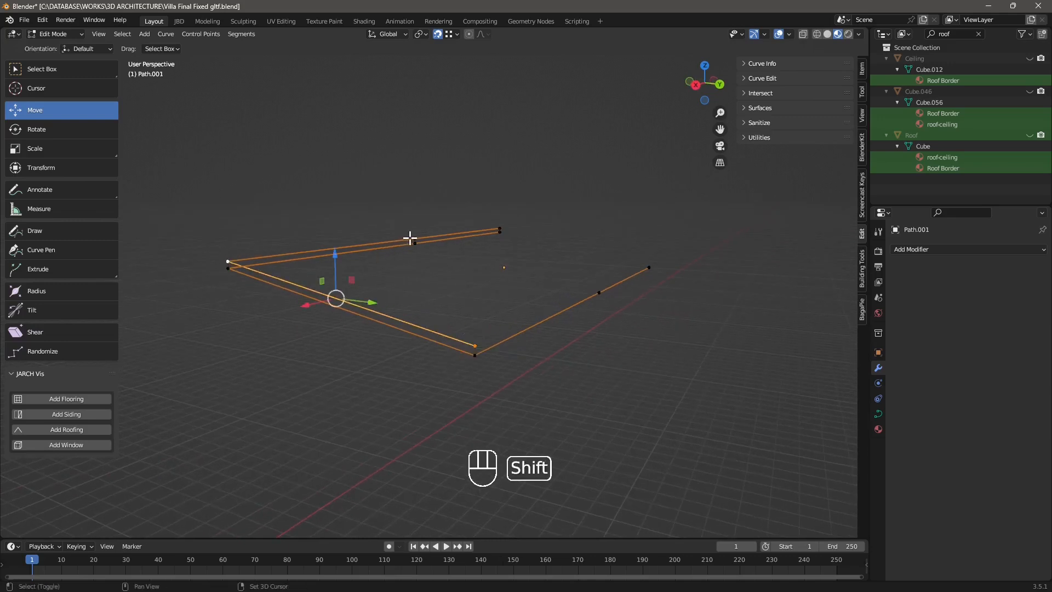
shift+click(413, 238)
shift+click(499, 229)
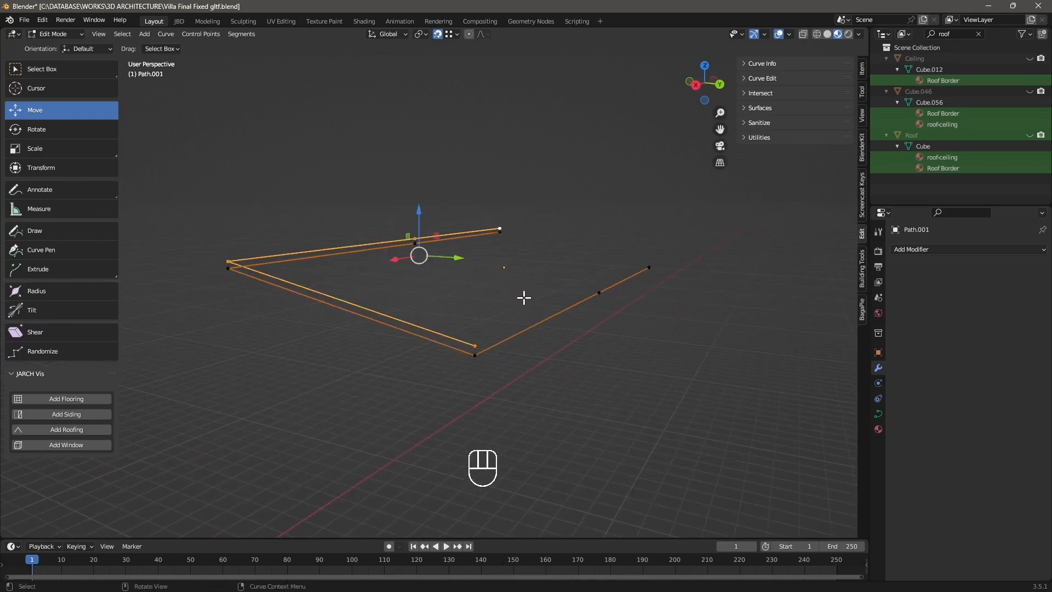
middle_drag(520, 298, 466, 304)
key(x)
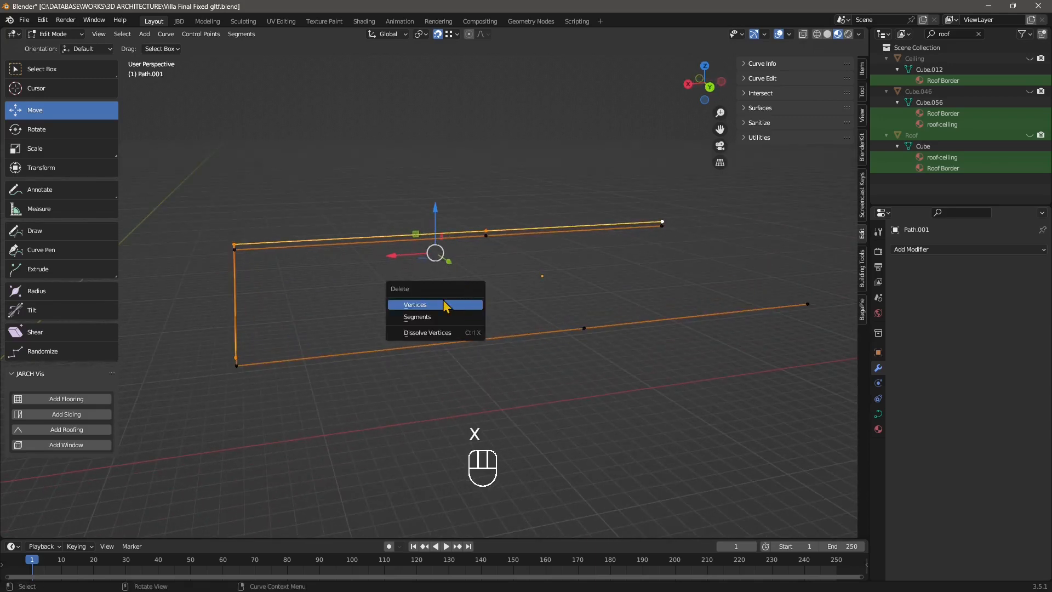
click(421, 307)
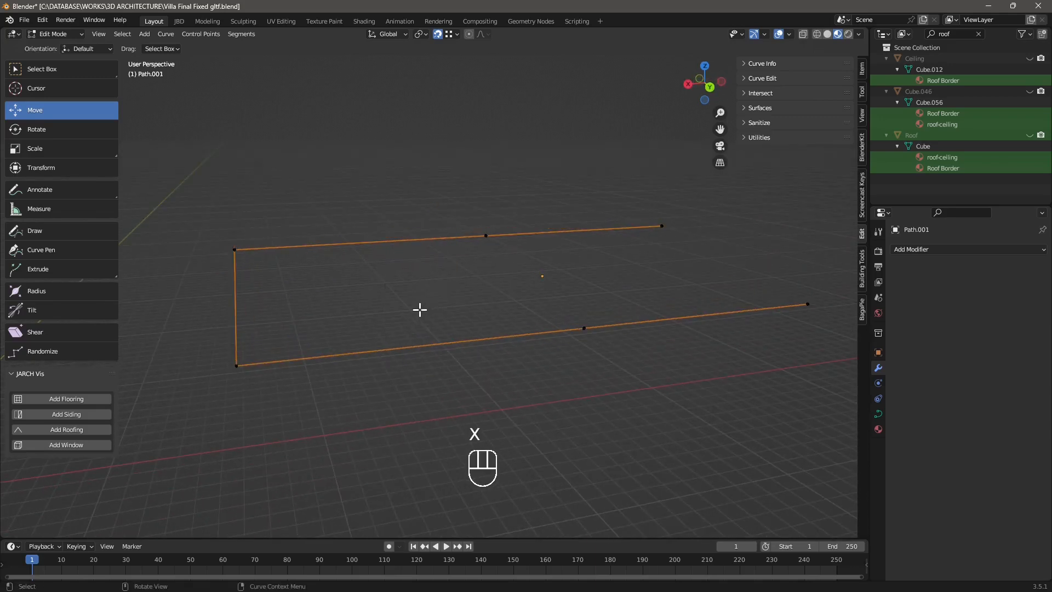
Return to Object Mode and open the selected path curve's Geometry and Bevel settings.
middle_drag(396, 289, 207, 186)
click(45, 35)
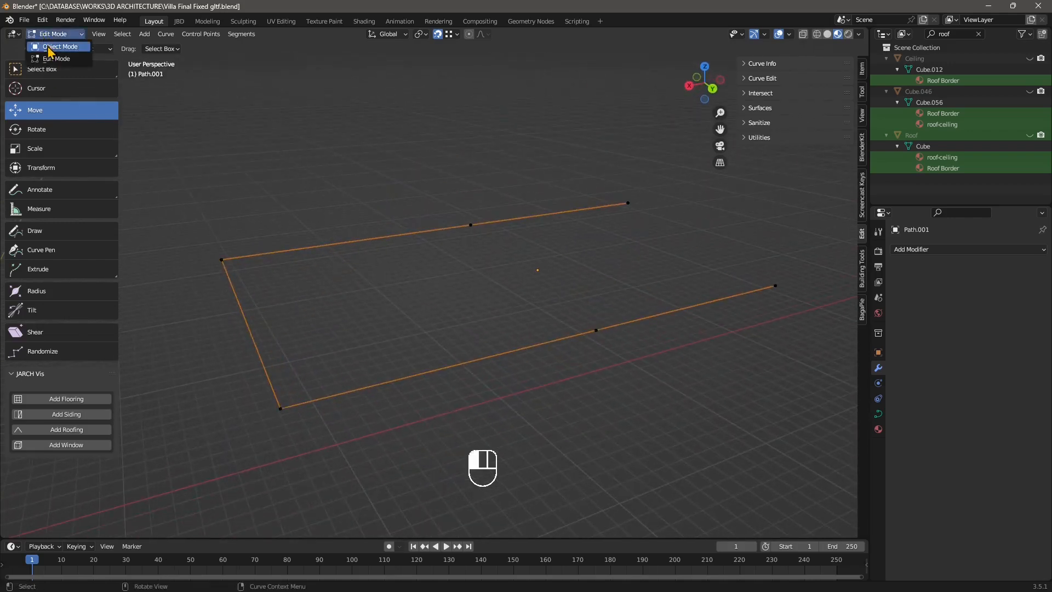
click(54, 55)
click(45, 35)
click(49, 47)
click(488, 255)
scroll(482, 282, down, 2)
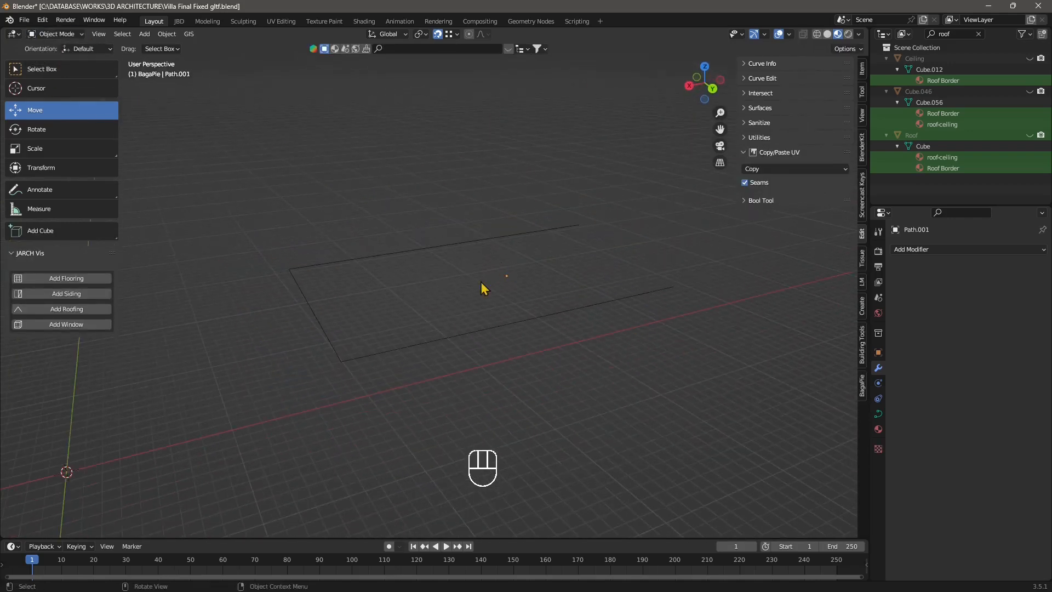
click(429, 342)
scroll(527, 348, down, 1)
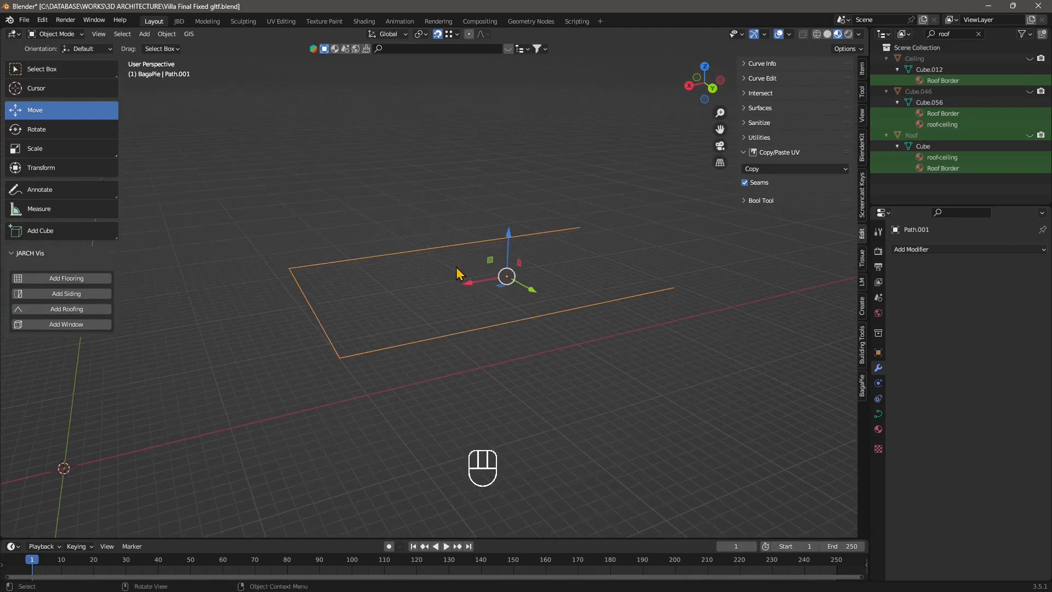
click(879, 414)
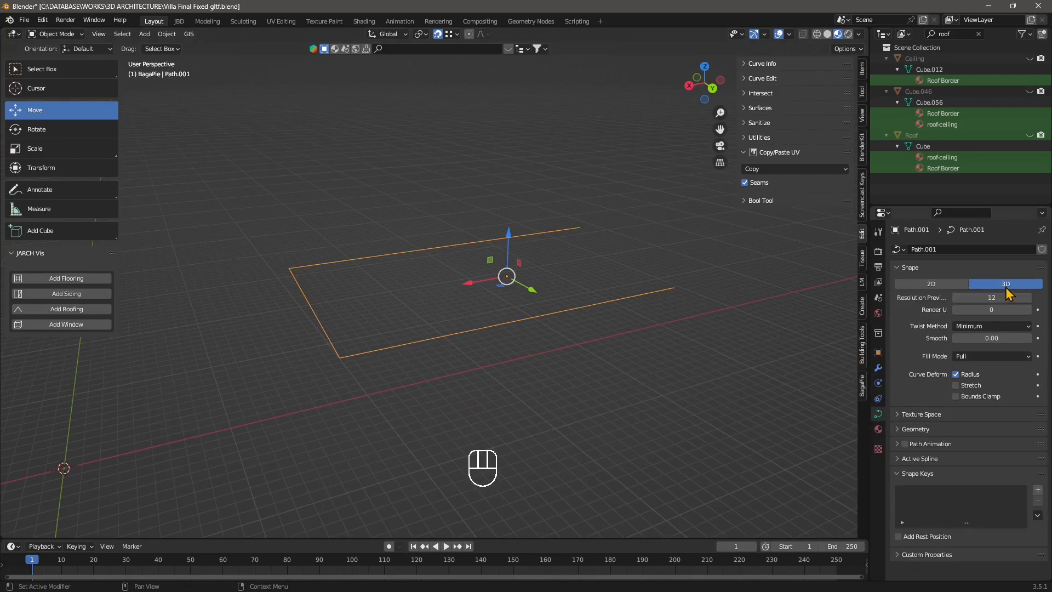
click(916, 429)
scroll(913, 444, down, 5)
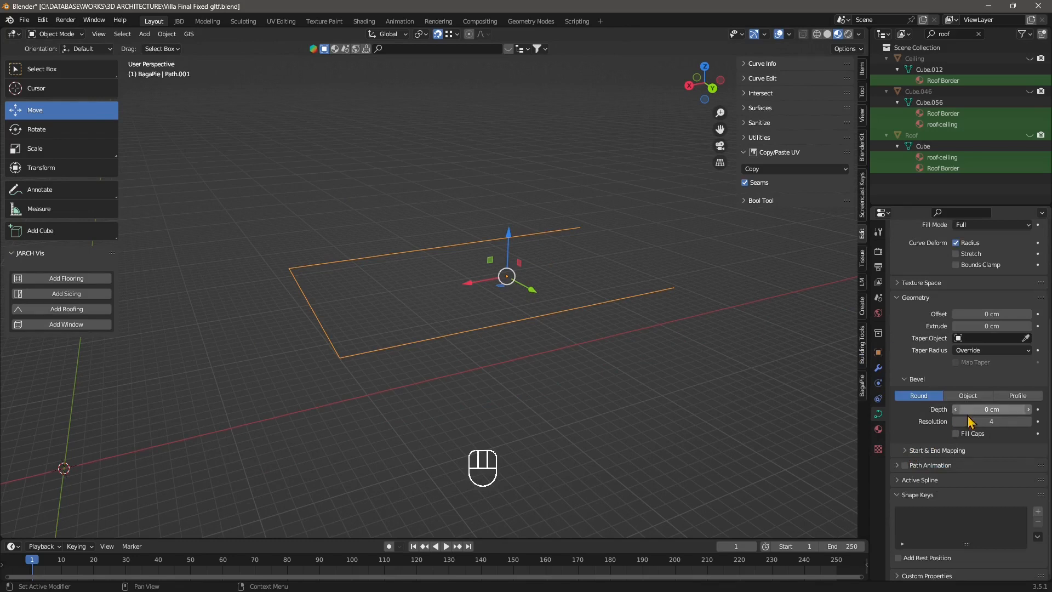
Try a round bevel with 25 cm depth on the curve, followed by a profile bevel with a custom wavy shape.
drag(967, 413, 882, 401)
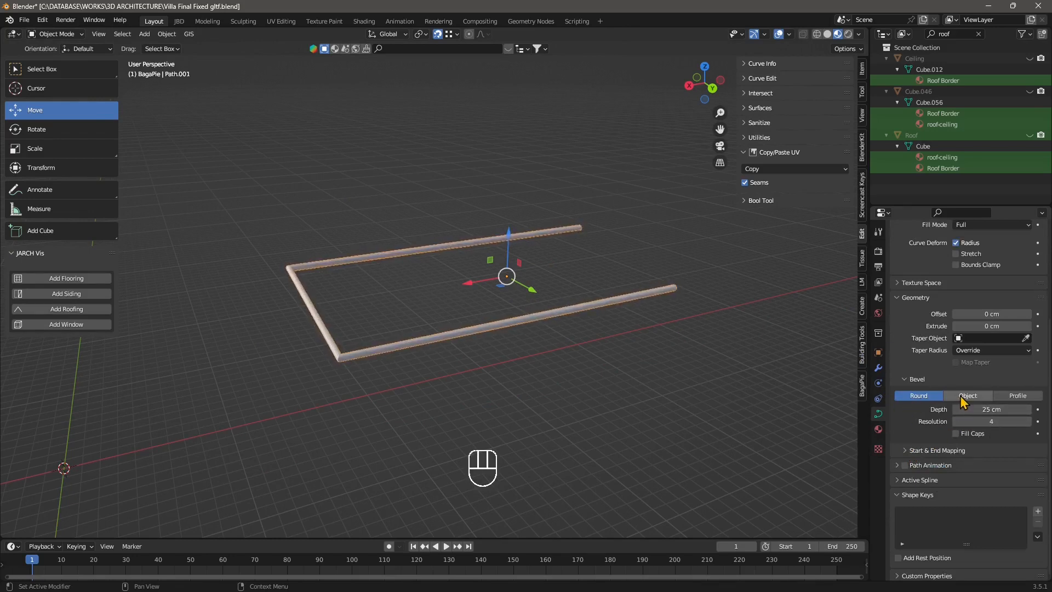
click(1017, 395)
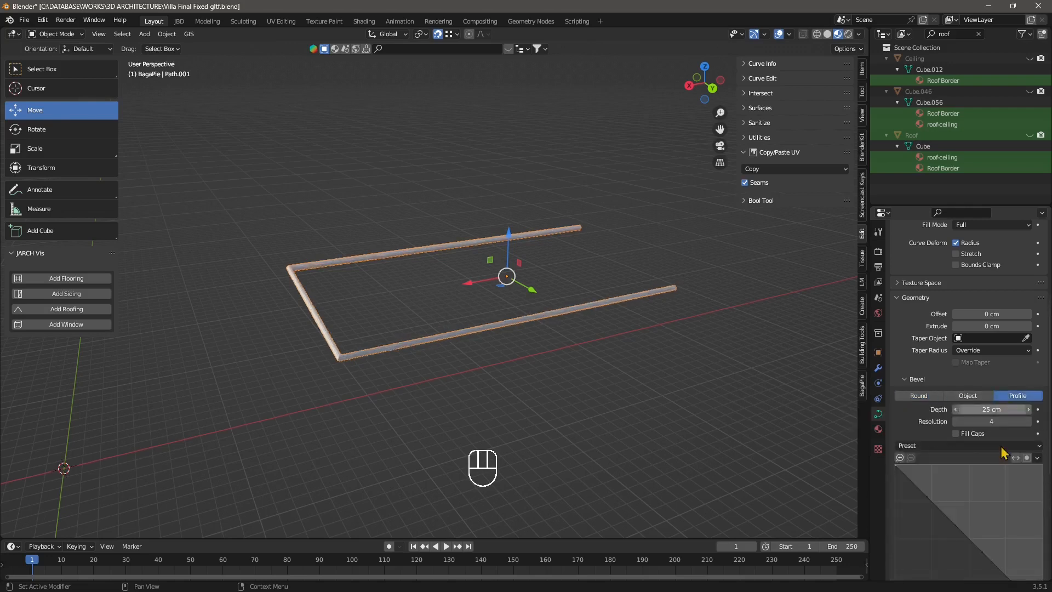
drag(917, 517, 912, 524)
drag(956, 556, 995, 495)
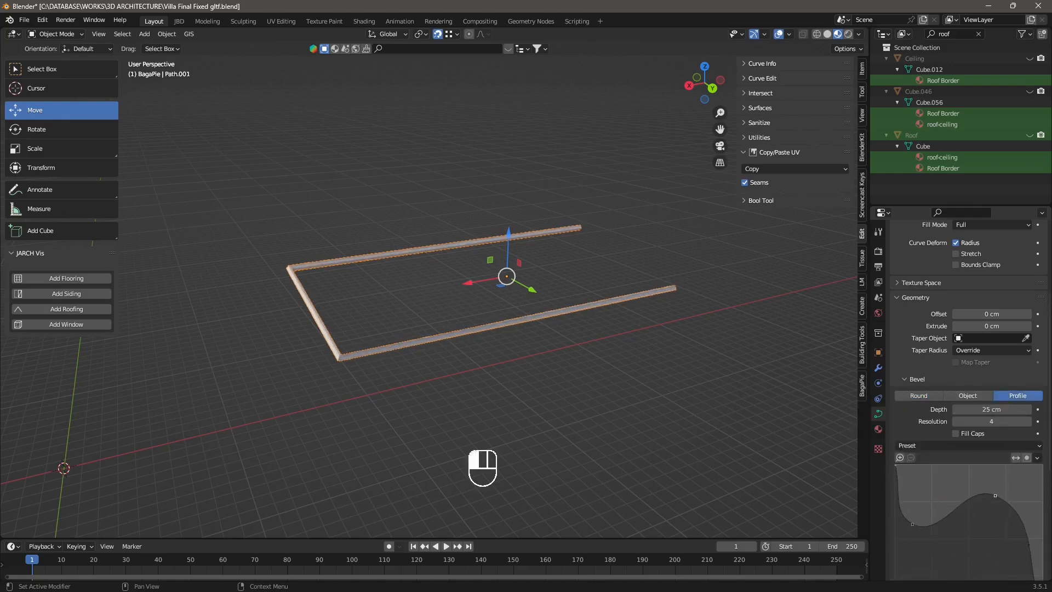
scroll(477, 390, up, 3)
middle_drag(478, 394, 349, 380)
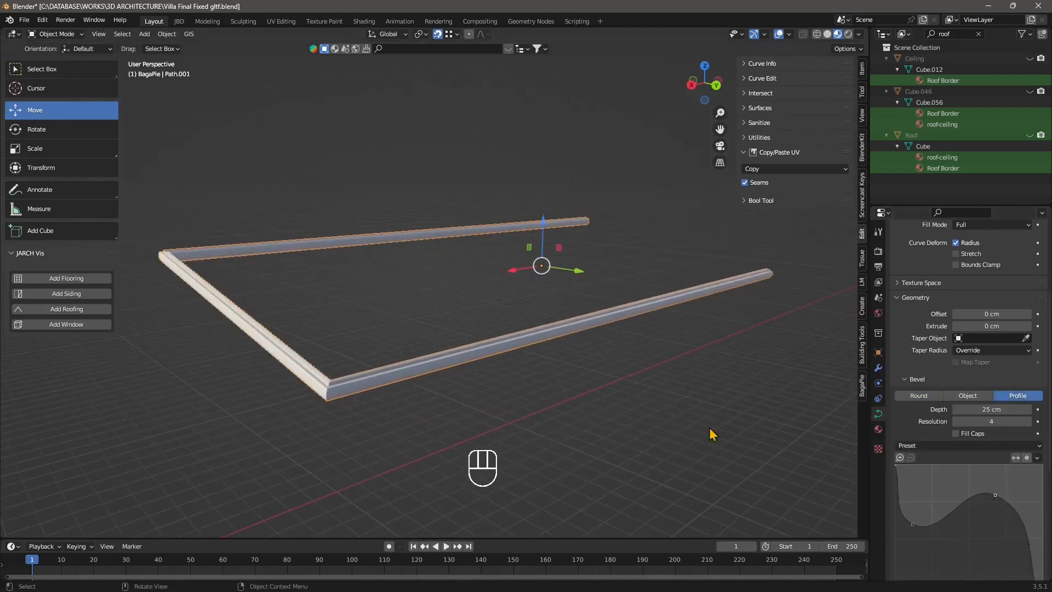
drag(967, 504, 960, 555)
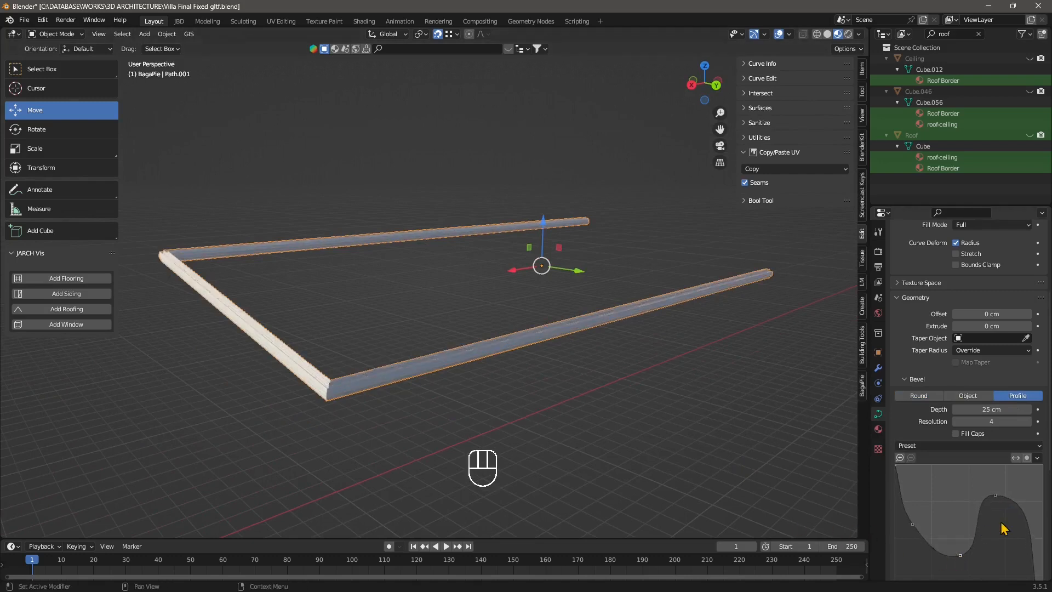
drag(1008, 503, 948, 497)
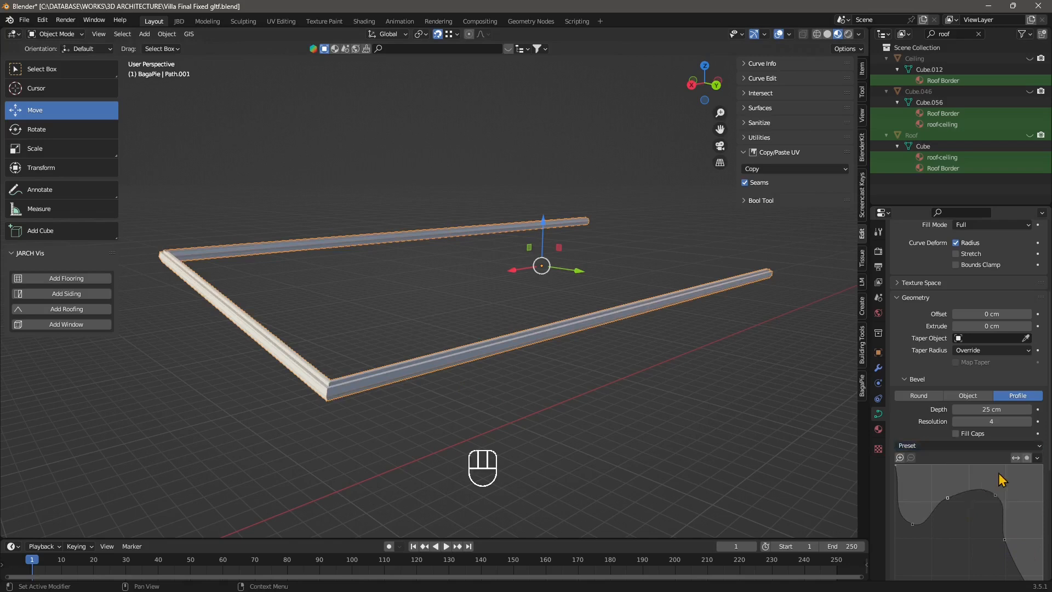
click(980, 446)
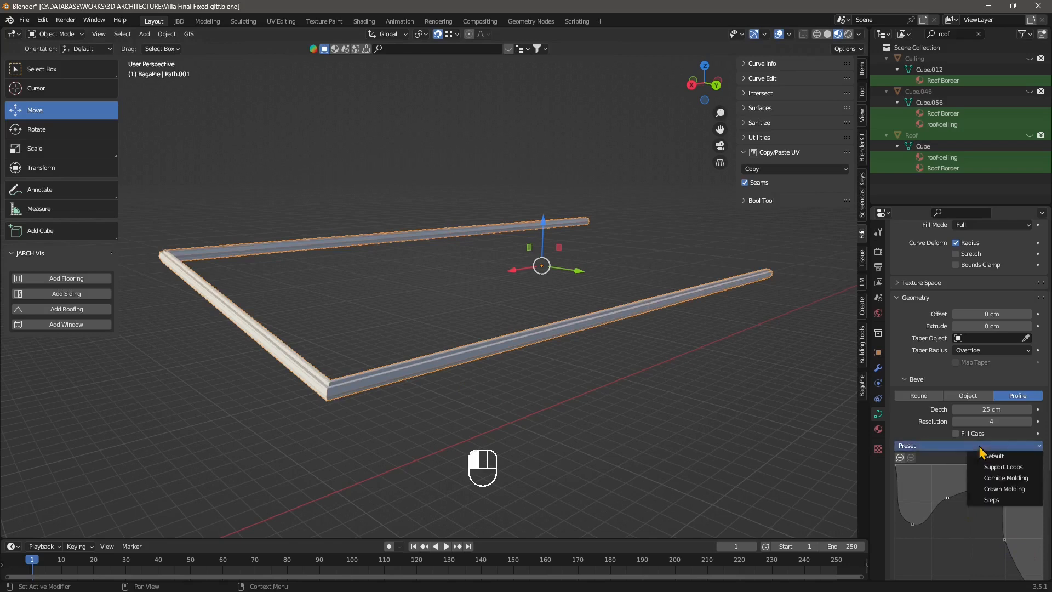
click(938, 440)
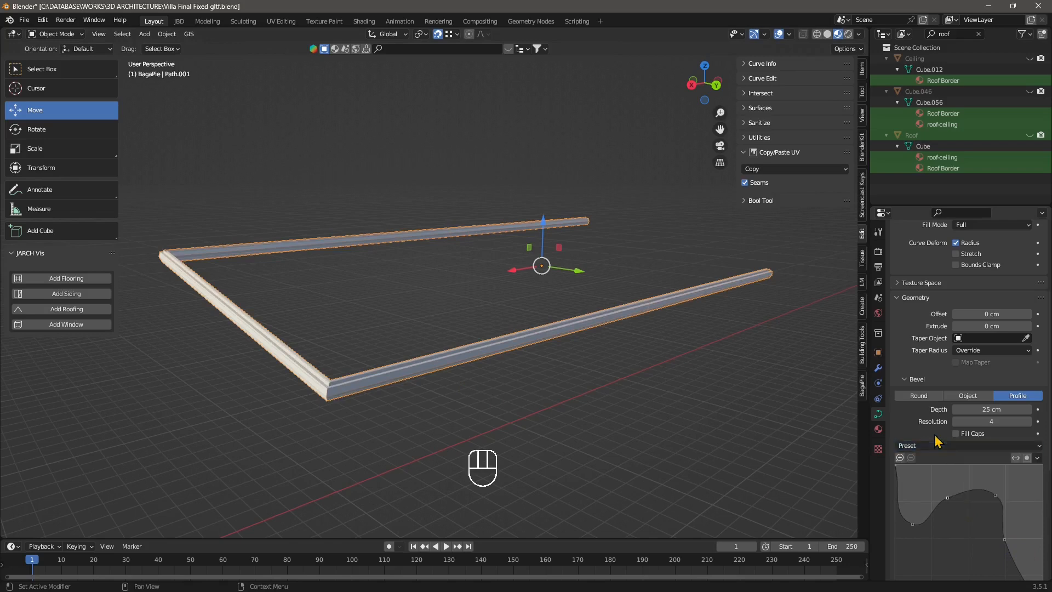
Set the curve's bevel to Object and assign Gutter Profile as the bevel object.
click(963, 396)
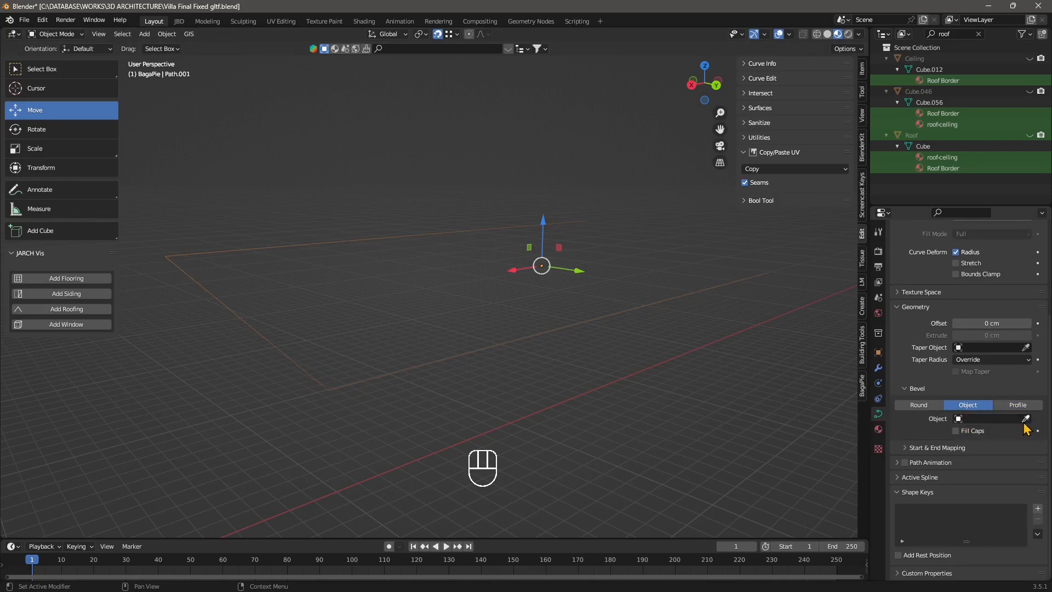
scroll(449, 386, down, 2)
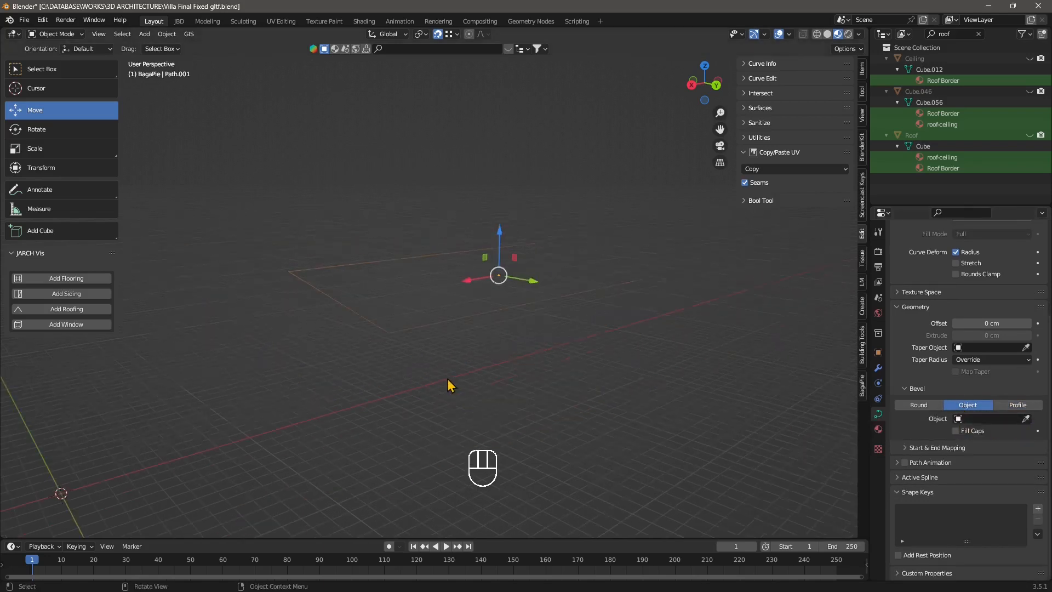
click(1025, 420)
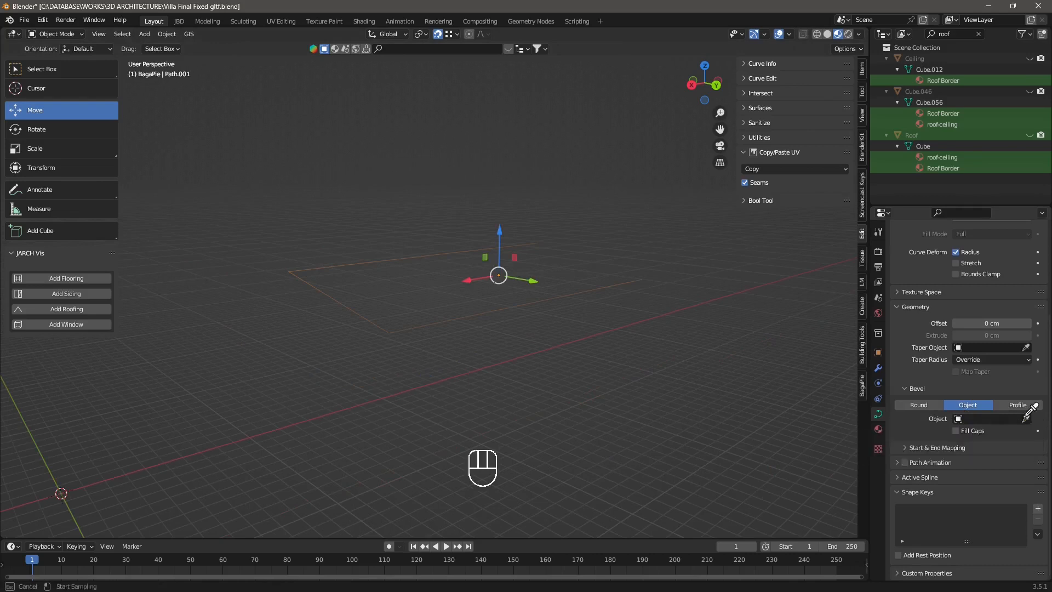
click(961, 420)
click(961, 421)
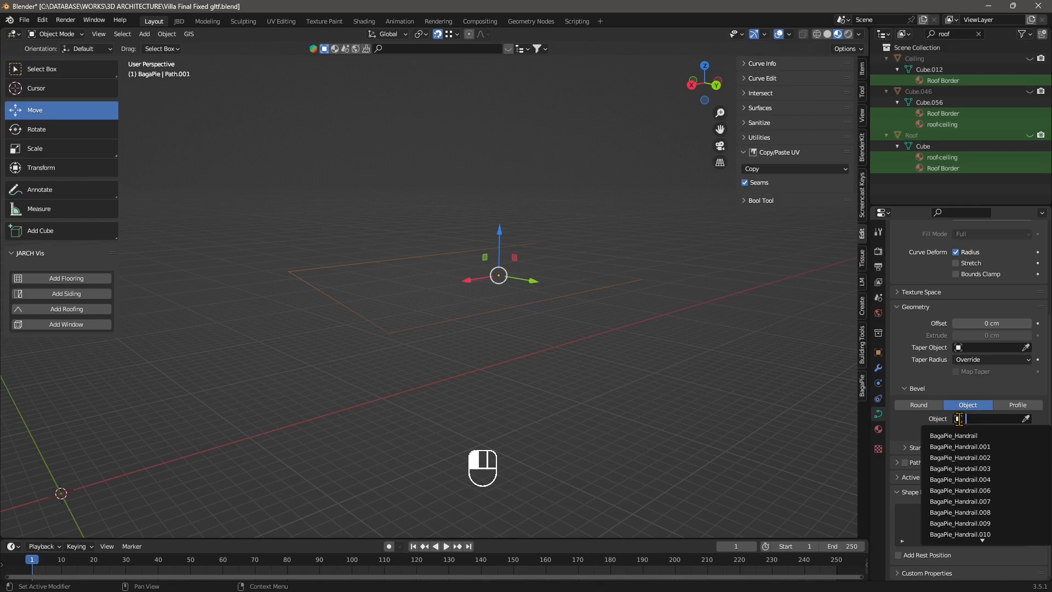
text(pro)
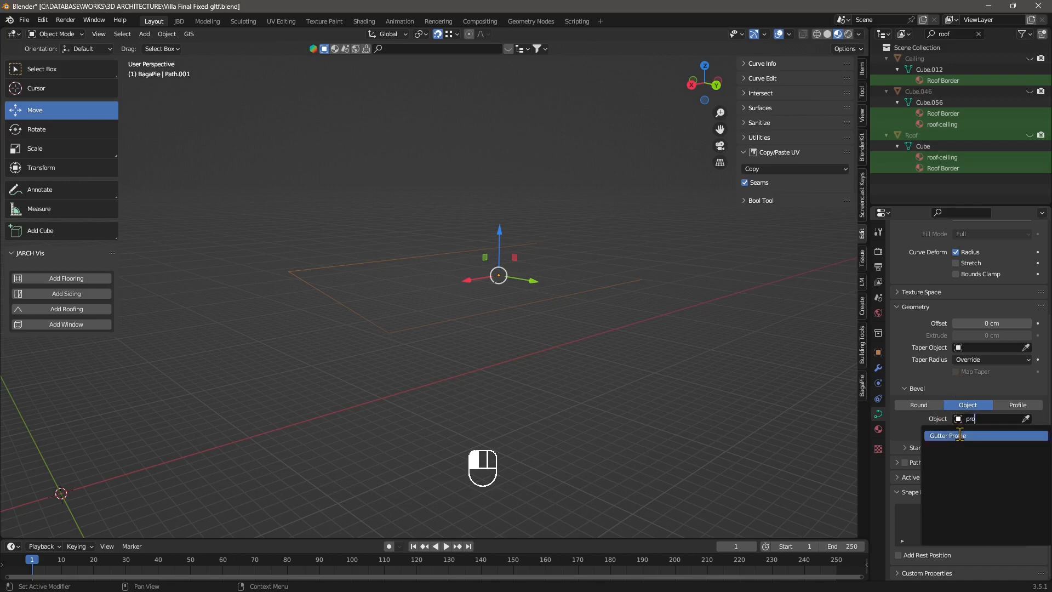
click(960, 435)
Unhide all the villa's objects and select the gutter curve along the roof's edge.
scroll(387, 345, up, 5)
middle_drag(379, 377, 390, 367)
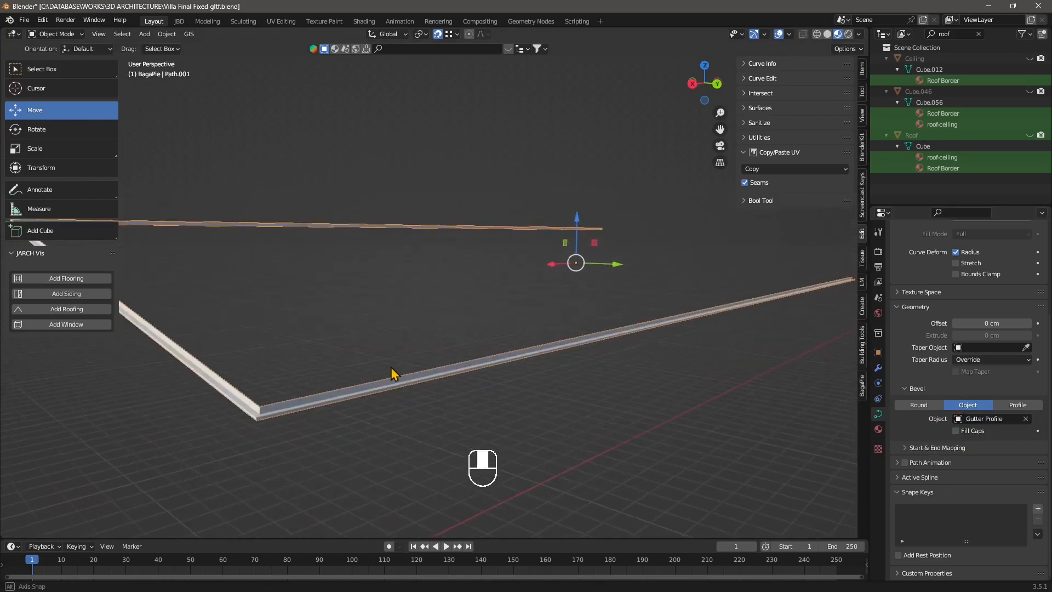
scroll(366, 382, up, 1)
middle_drag(317, 410, 329, 403)
scroll(403, 398, down, 4)
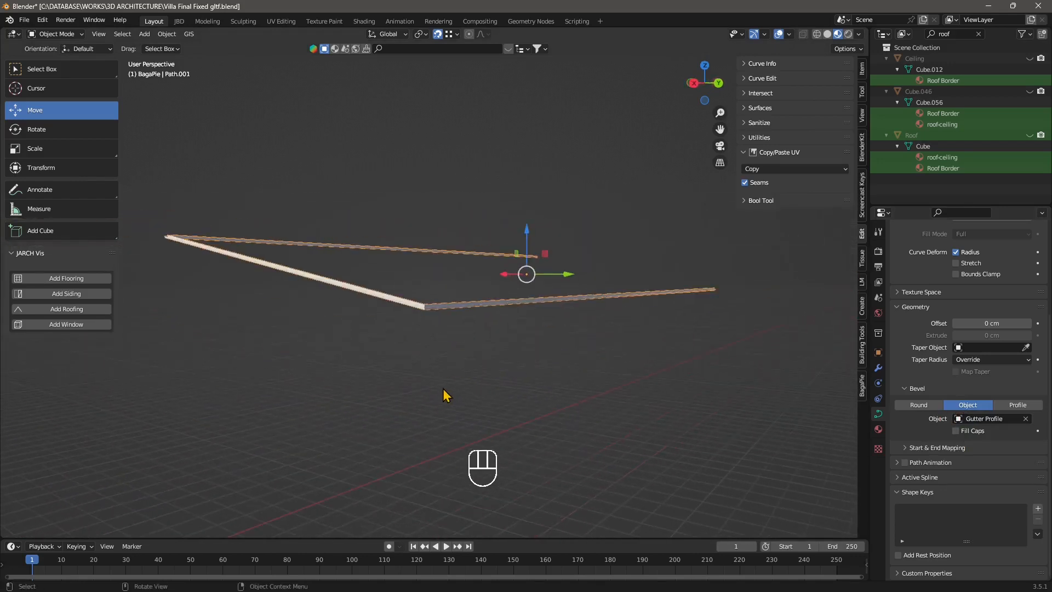
middle_drag(446, 395, 426, 301)
key(shift+h)
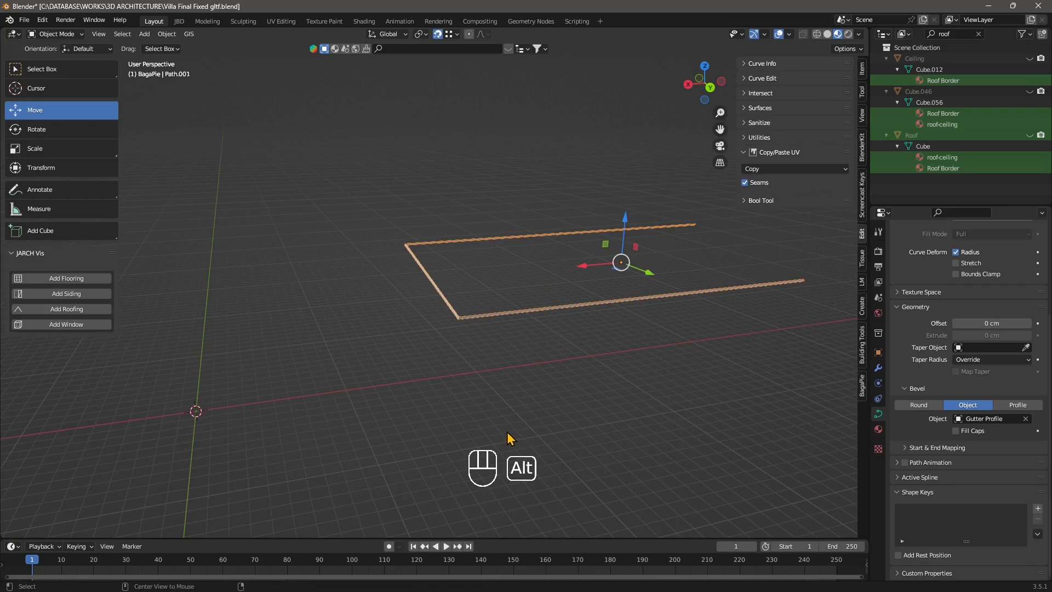
key(alt+h)
click(524, 368)
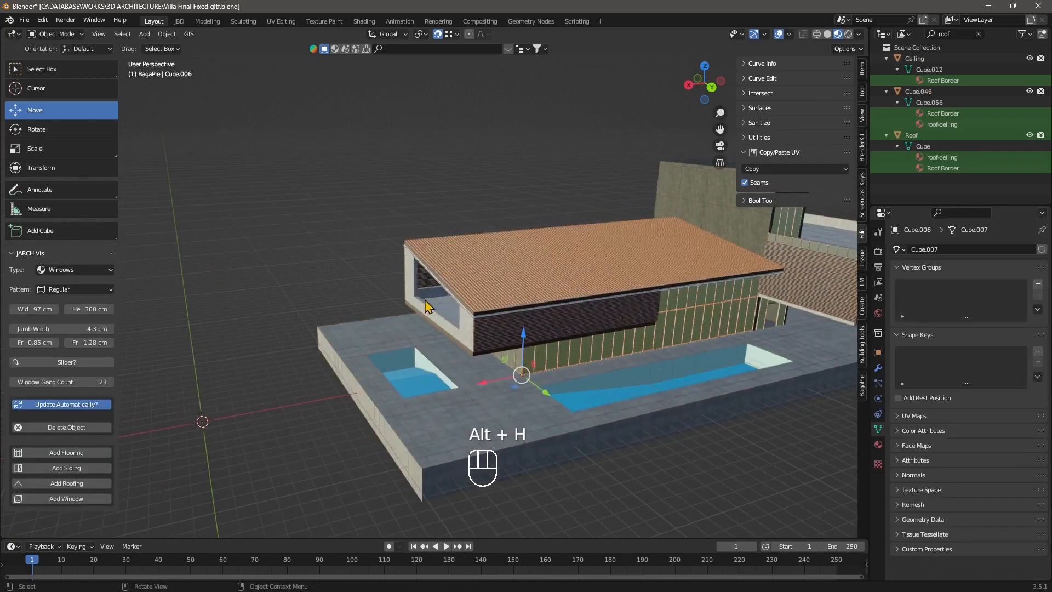
scroll(426, 306, up, 8)
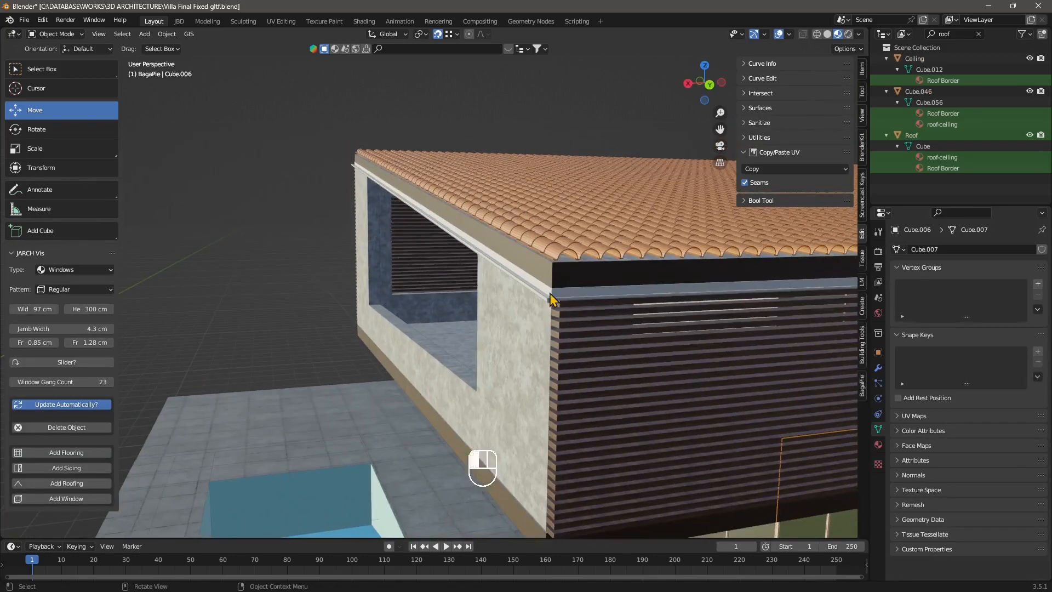
click(554, 299)
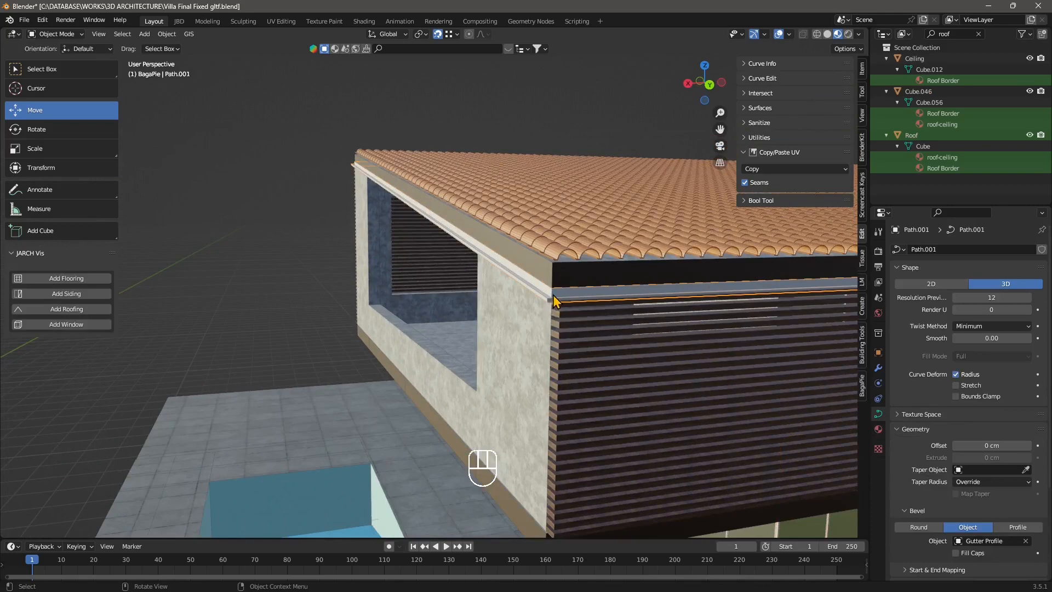
Select the Gutter Profile curve at the world origin.
scroll(554, 300, down, 5)
middle_drag(553, 300, 529, 342)
scroll(653, 374, up, 2)
middle_drag(529, 342, 558, 366)
scroll(563, 392, up, 3)
shift+middle_drag(624, 405, 534, 359)
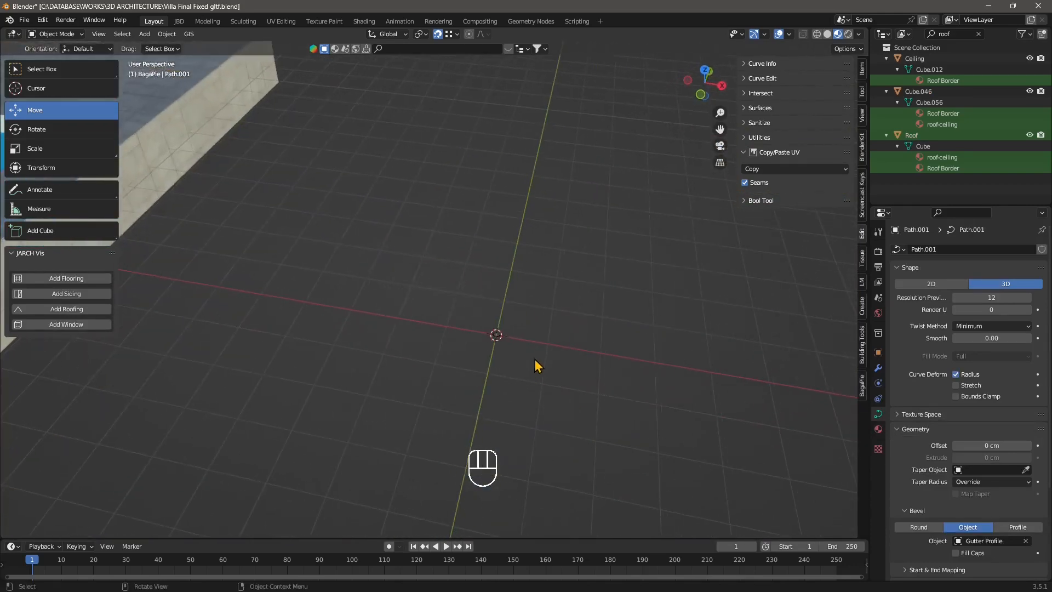
click(502, 333)
scroll(511, 360, up, 6)
shift+middle_drag(646, 436, 433, 352)
scroll(437, 375, up, 8)
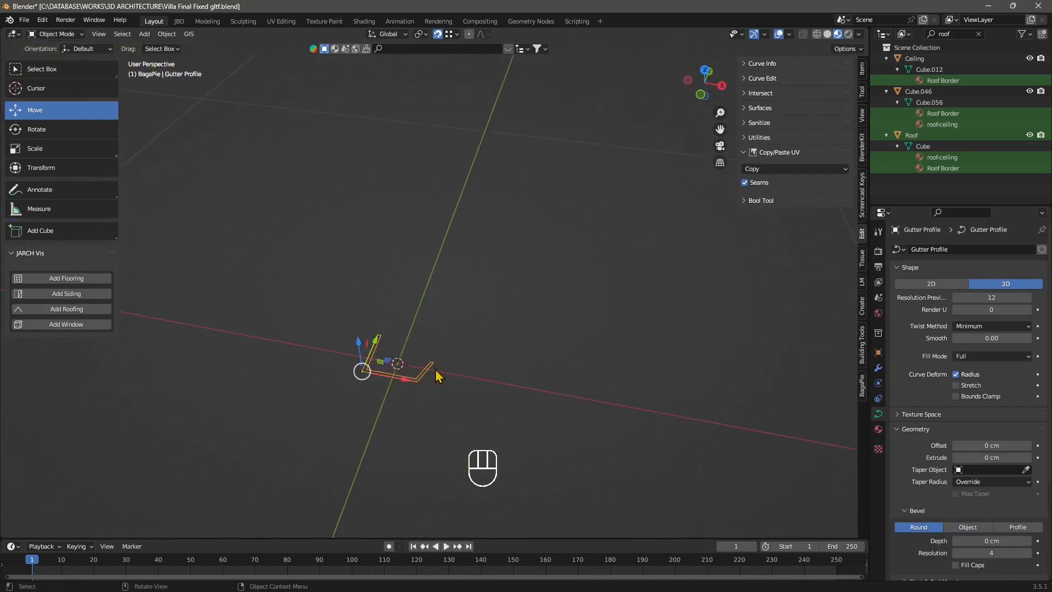
Switch the Gutter Profile curve to Edit Mode.
shift+middle_drag(367, 386, 502, 327)
scroll(502, 327, down, 5)
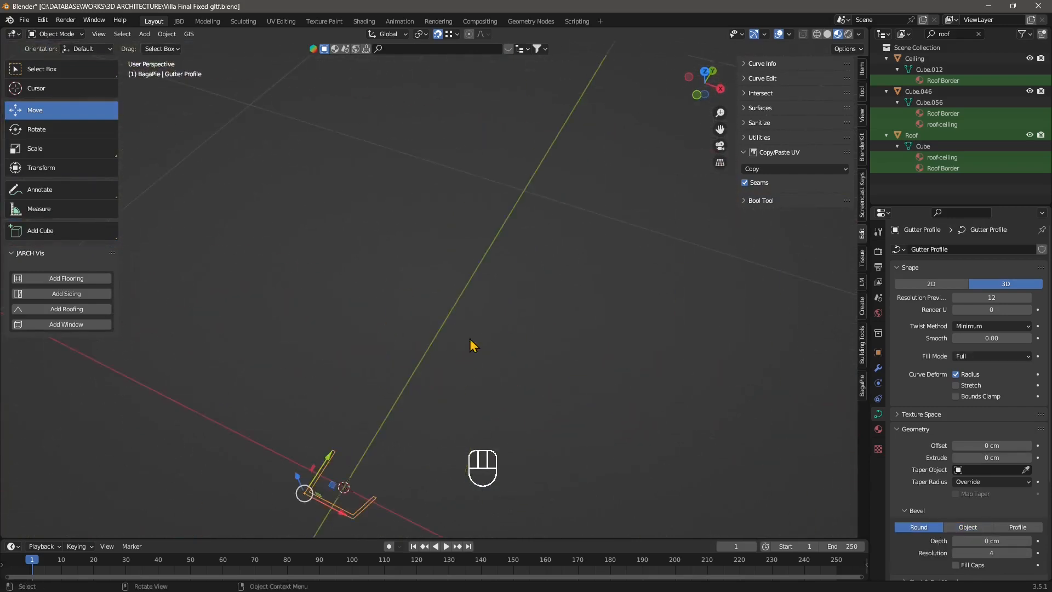
shift+middle_drag(379, 417, 430, 356)
scroll(430, 355, down, 3)
scroll(470, 301, up, 4)
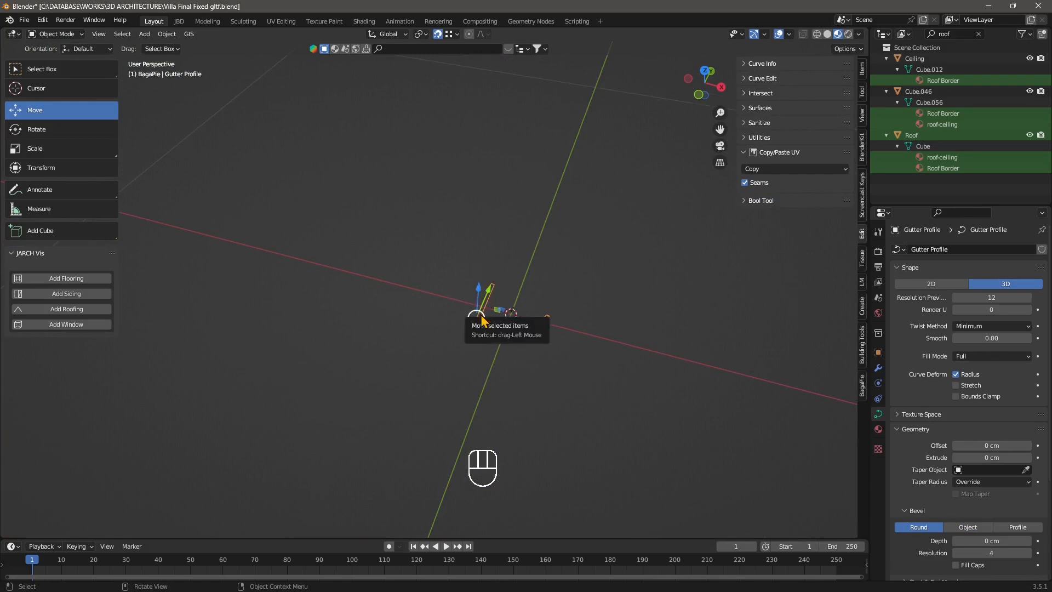
click(55, 34)
click(55, 55)
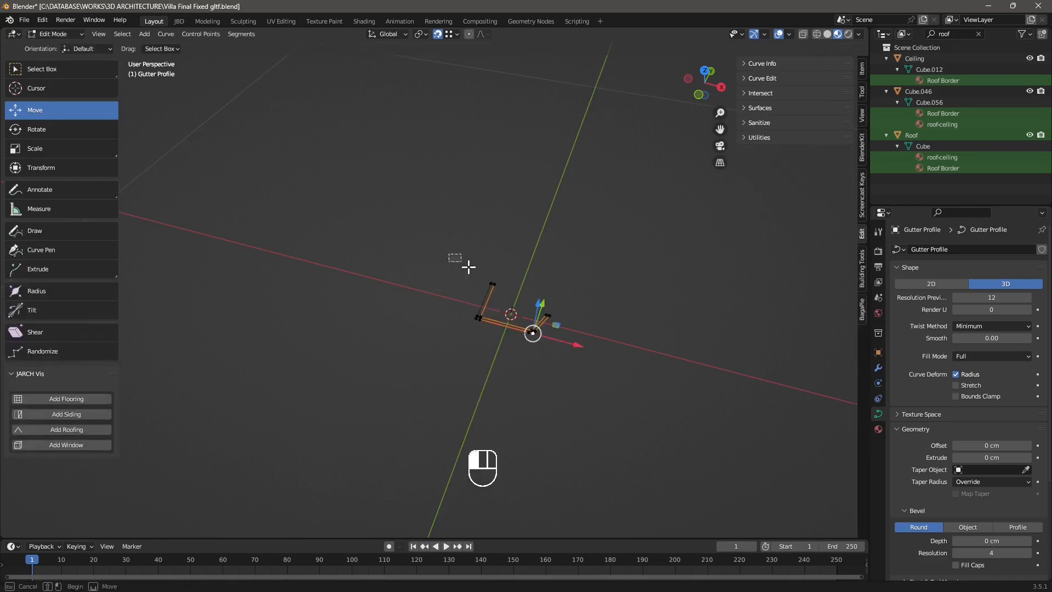
Lengthen the gutter profile's tall side by moving its free end point about 19.8 cm along Y.
scroll(621, 333, down, 12)
shift+middle_drag(523, 333, 627, 371)
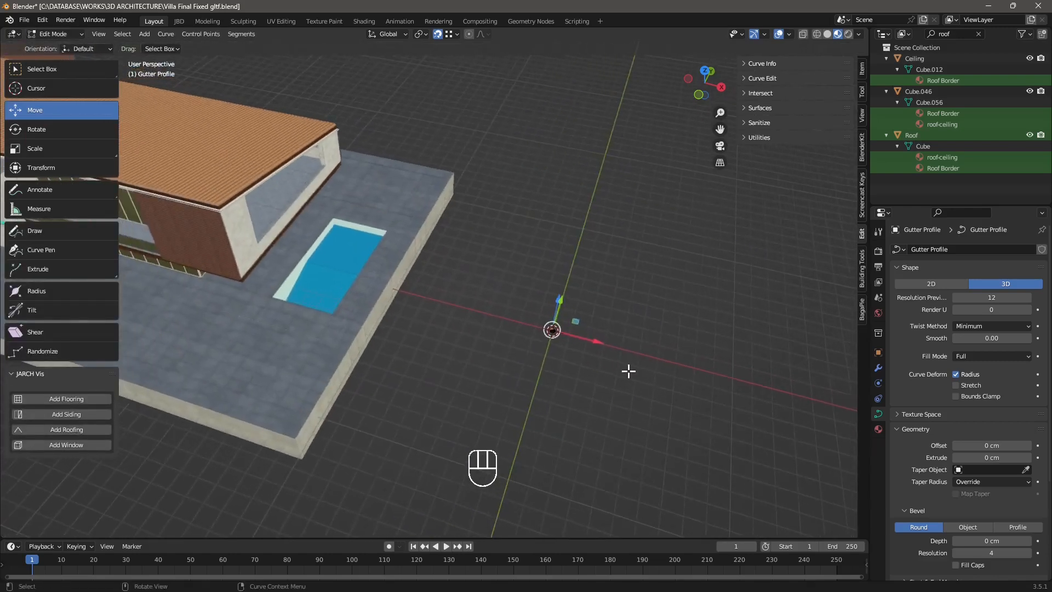
scroll(564, 315, up, 1)
middle_drag(564, 315, 601, 331)
key(g)
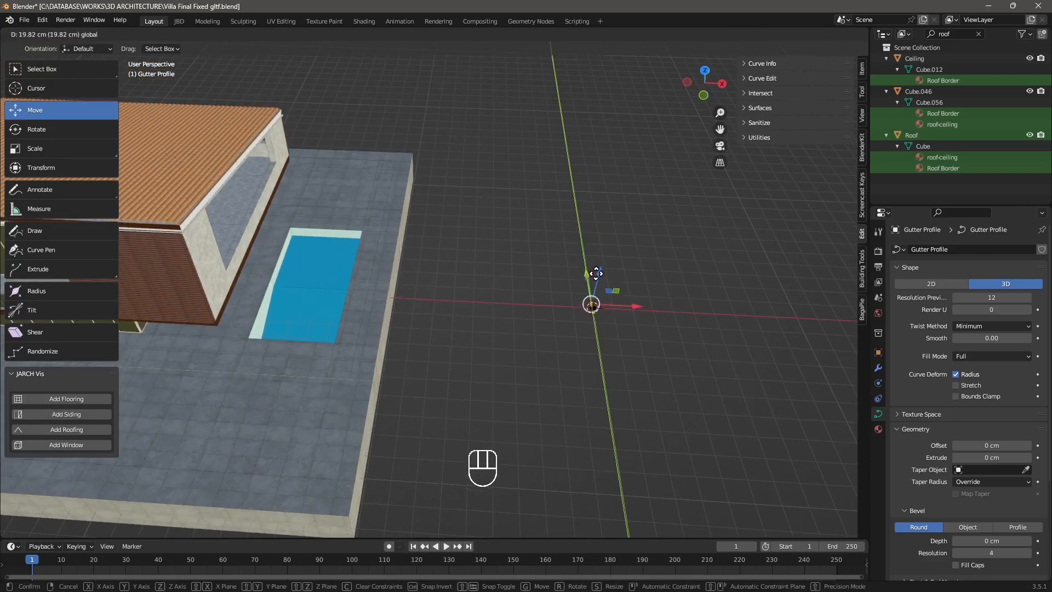
click(596, 273)
scroll(568, 327, up, 3)
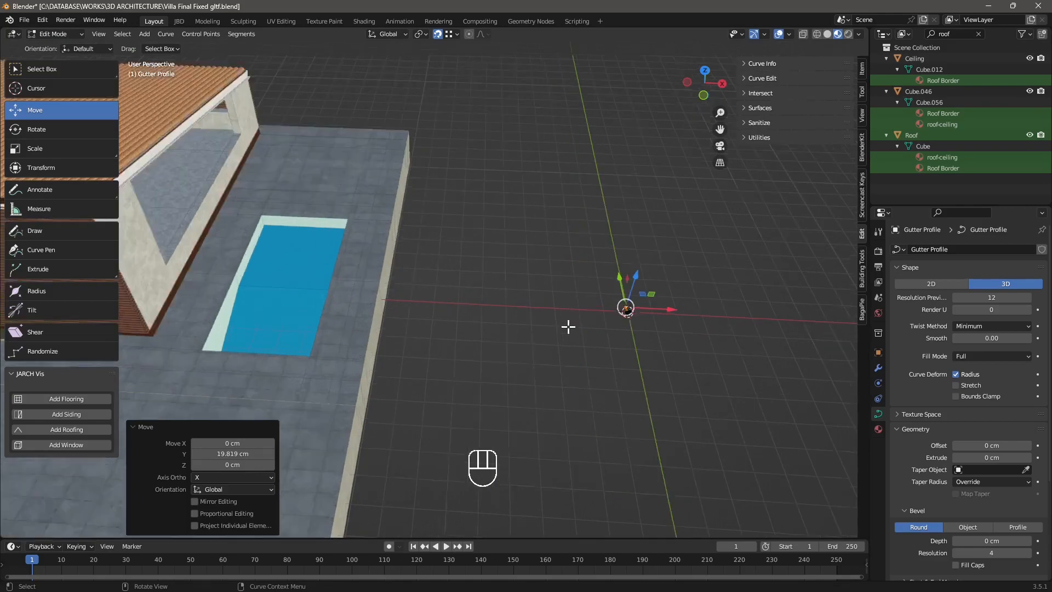
Move the end point of the profile's short outer lip about 5.8 cm in X and 7.4 cm in Y.
shift+middle_drag(721, 371, 507, 356)
scroll(537, 340, up, 6)
shift+middle_drag(694, 385, 376, 360)
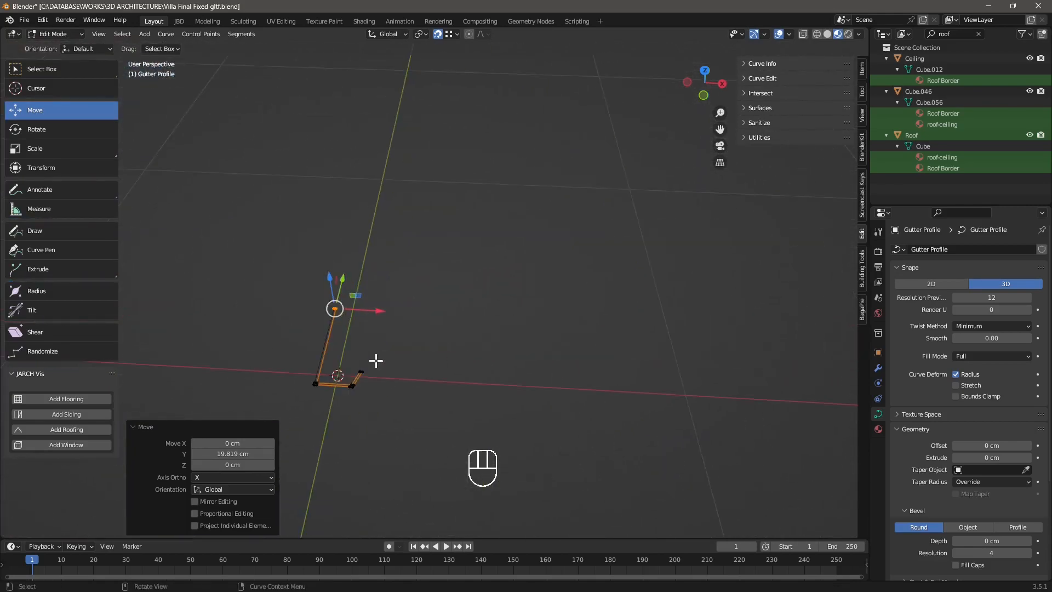
click(361, 373)
drag(386, 356, 411, 337)
scroll(554, 346, down, 11)
shift+middle_drag(271, 305, 480, 290)
scroll(536, 307, down, 5)
shift+middle_drag(480, 290, 533, 295)
scroll(537, 298, up, 1)
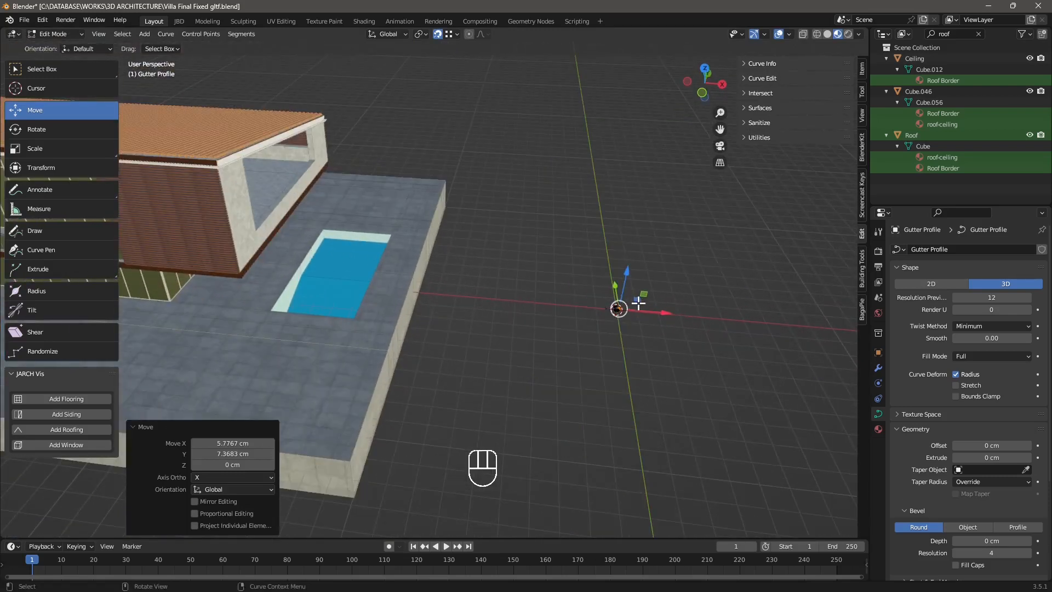
Try moving the outer lip's end point about 19.3 cm in X and 7.7 cm in Y, and undo that move.
drag(639, 297, 625, 305)
scroll(660, 340, up, 5)
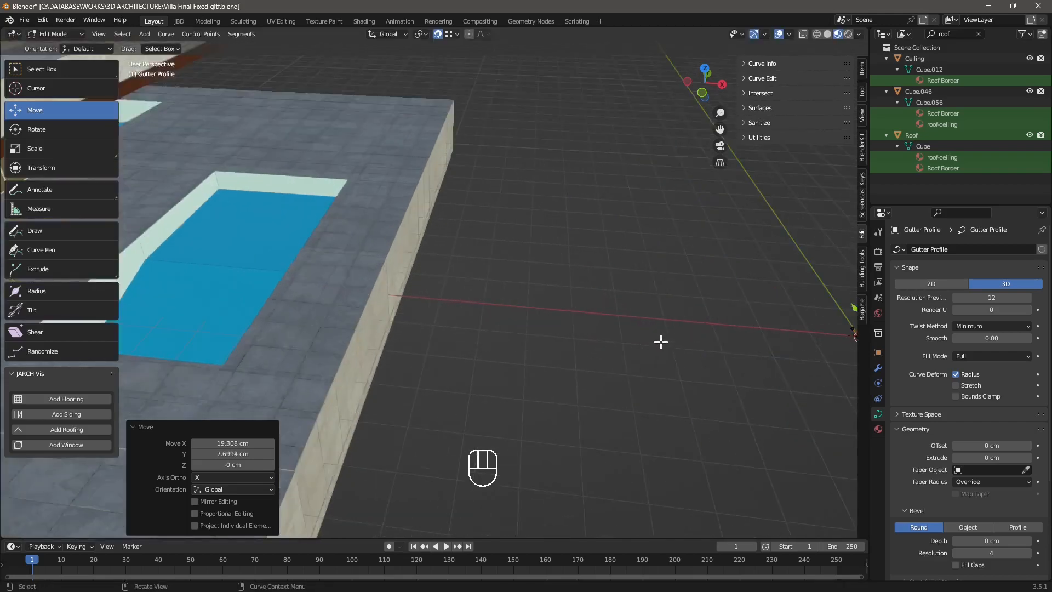
scroll(548, 365, up, 3)
scroll(627, 368, up, 3)
shift+middle_drag(712, 378, 587, 391)
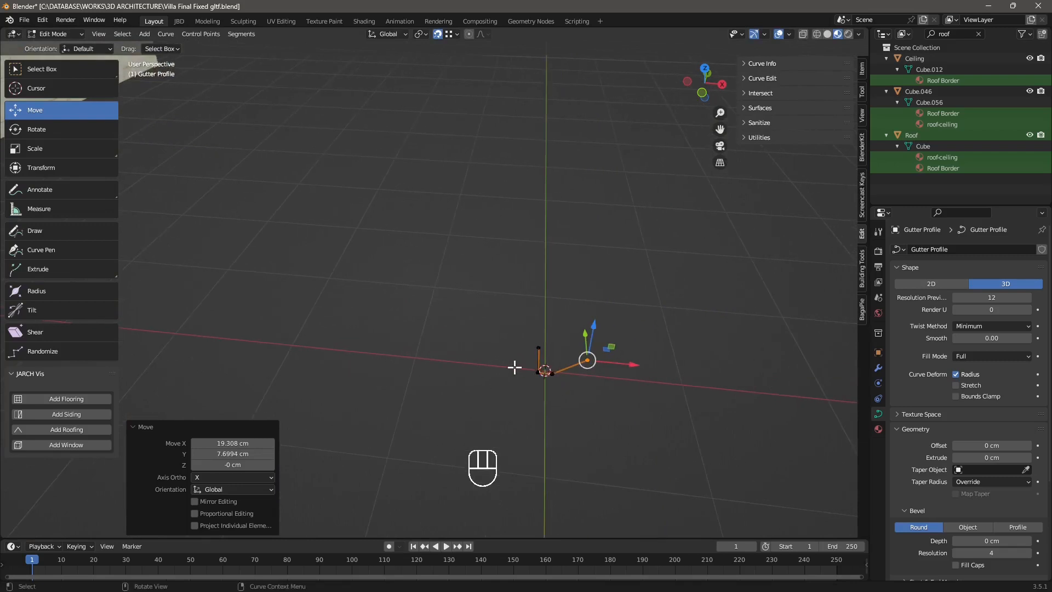
drag(515, 367, 546, 356)
key(ctrl+z)
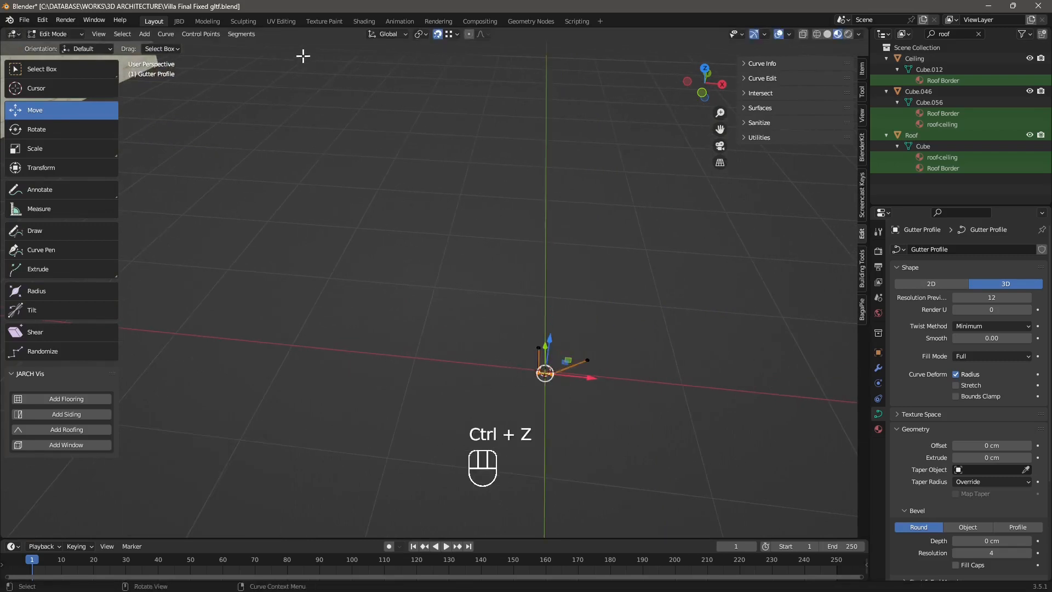
key(ctrl+z)
key(ctrl+z)
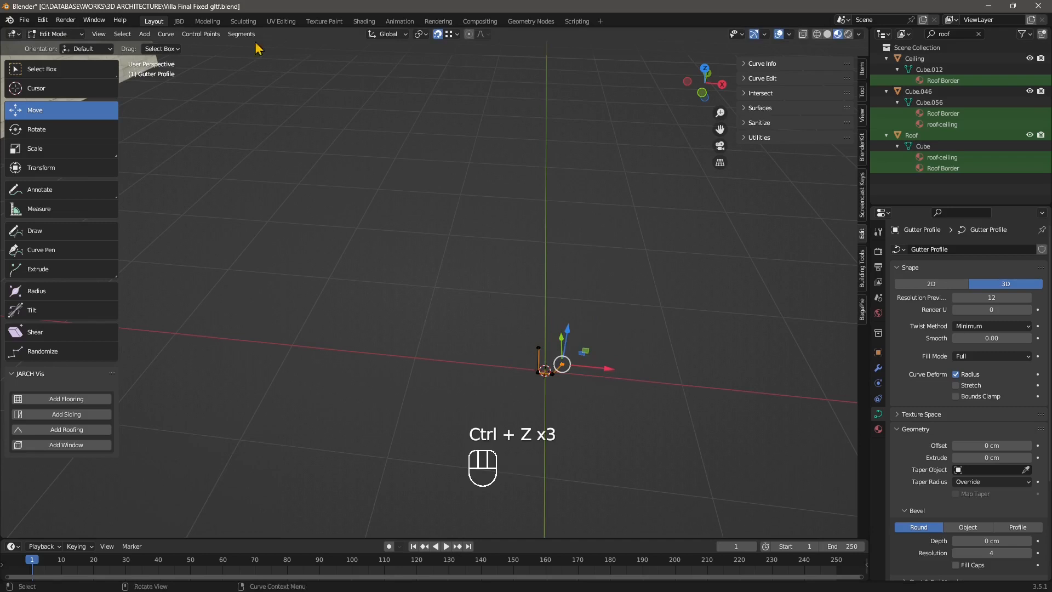
With snapping off, select the profile's base points and move them about 3.7 cm along Y.
scroll(463, 305, up, 4)
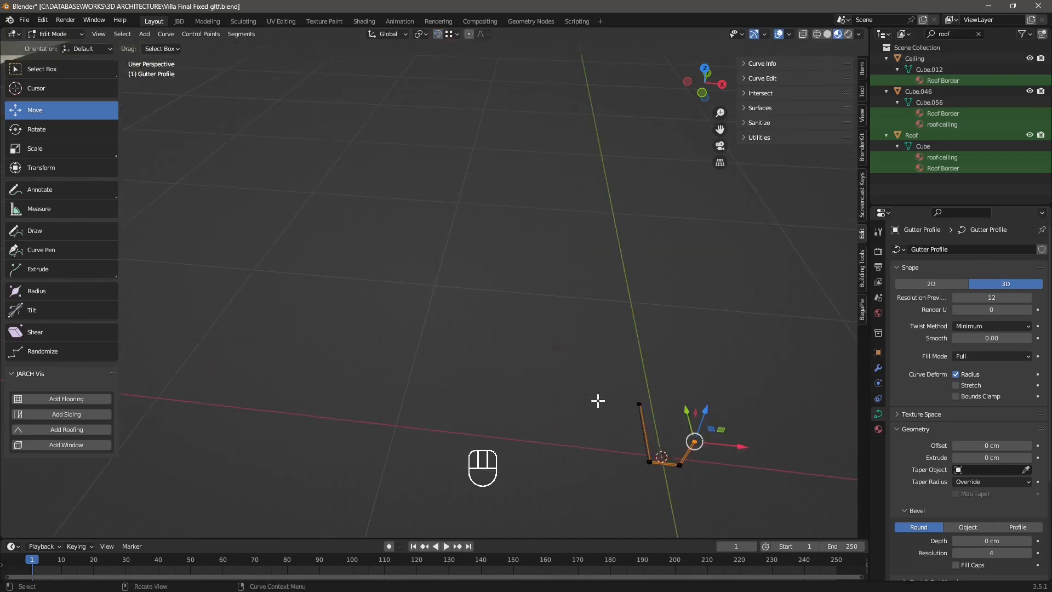
drag(628, 453, 675, 471)
drag(658, 432, 663, 414)
scroll(630, 378, down, 10)
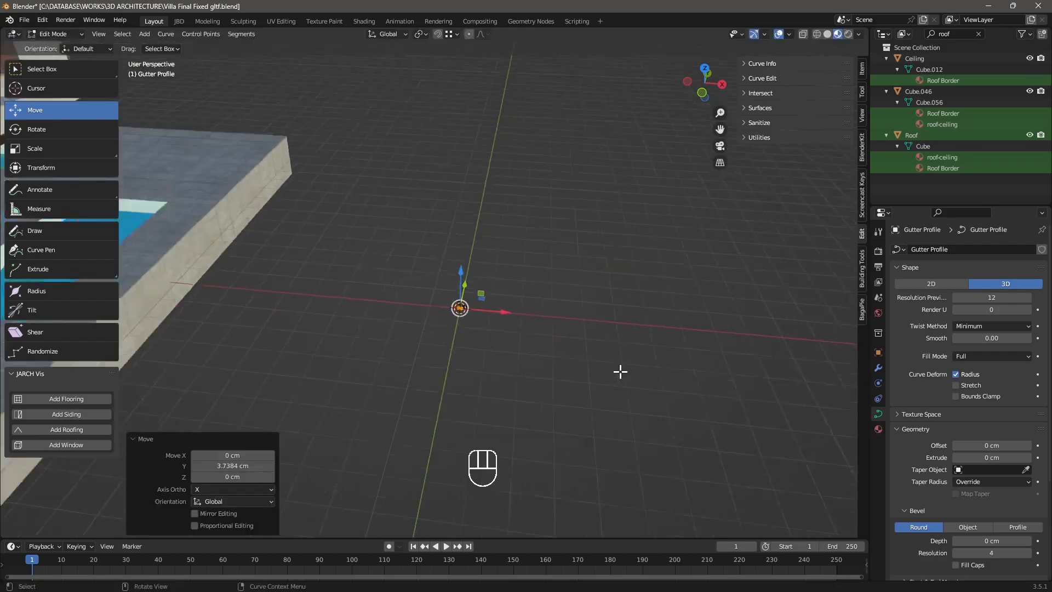
shift+middle_drag(351, 312, 582, 366)
drag(691, 369, 697, 366)
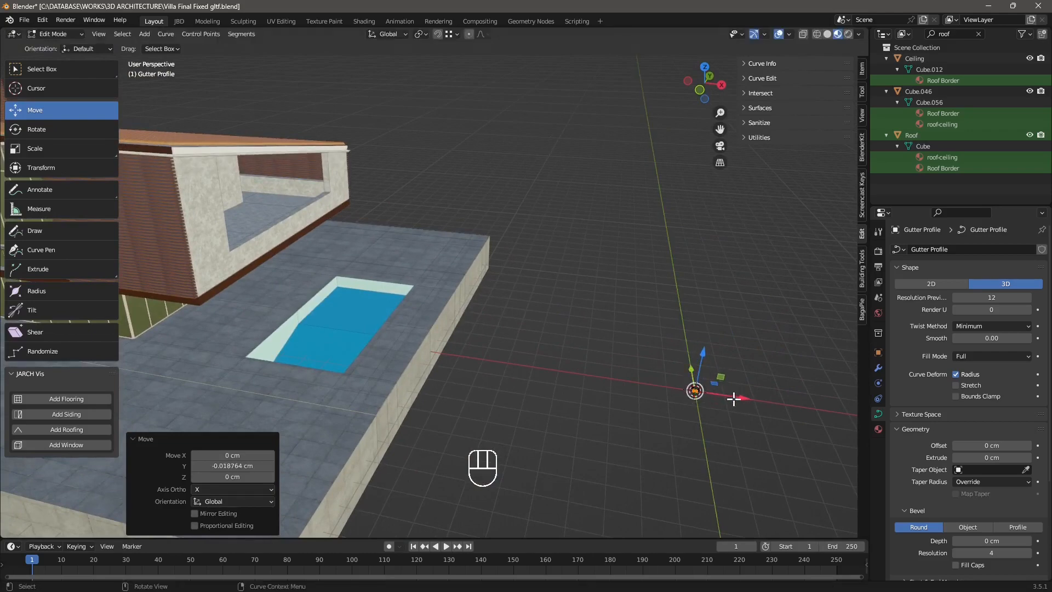
Move the profile's outer lip point about -0.6 cm in X and 5.5 cm in Y, and return to Object Mode.
shift+middle_drag(703, 409, 479, 378)
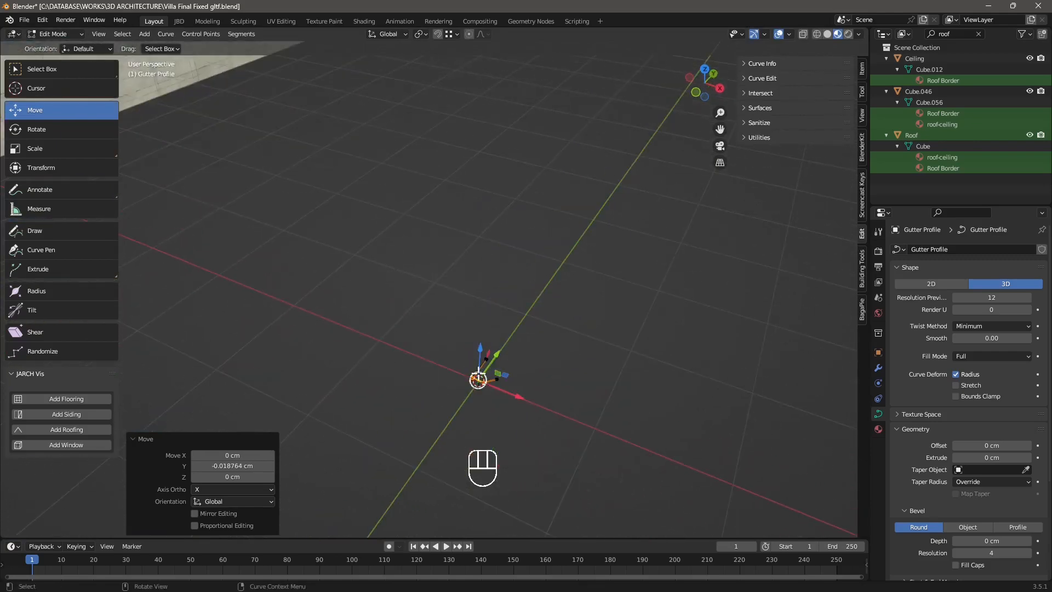
ctrl+right_click(496, 383)
drag(524, 376, 527, 367)
scroll(576, 393, down, 6)
shift+middle_drag(304, 277, 554, 331)
scroll(554, 331, up, 3)
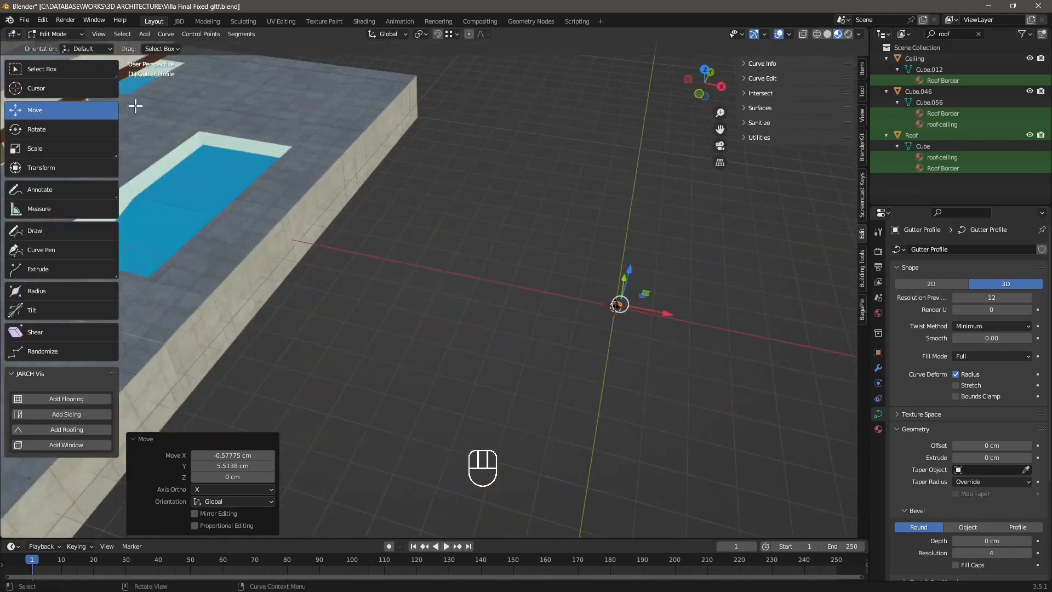
key(Tab)
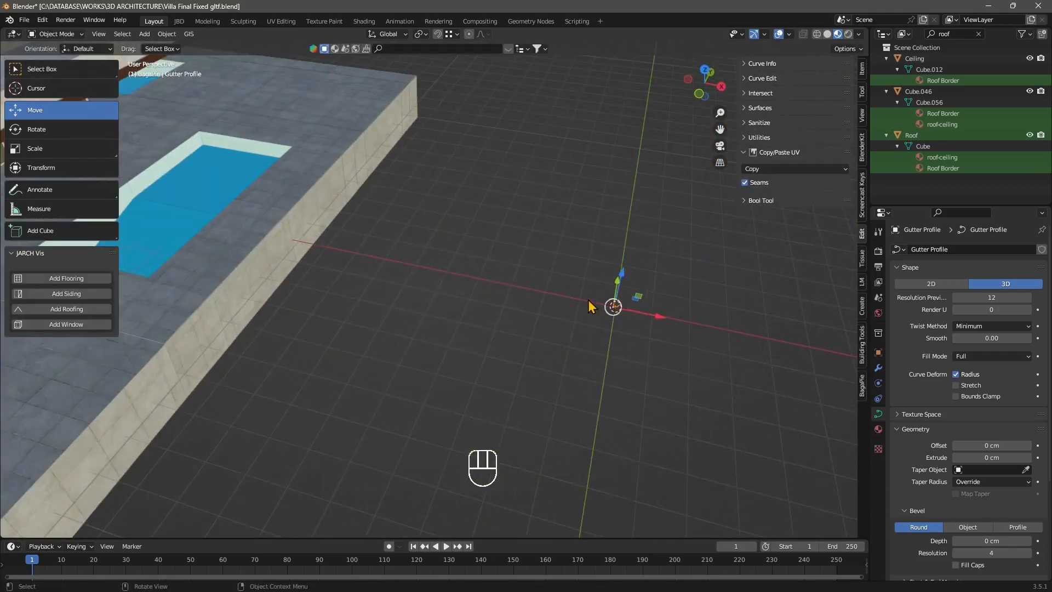
Select the gutter curve on the roof's edge and add the Gutter Profile at the world origin to the selection.
scroll(639, 381, down, 6)
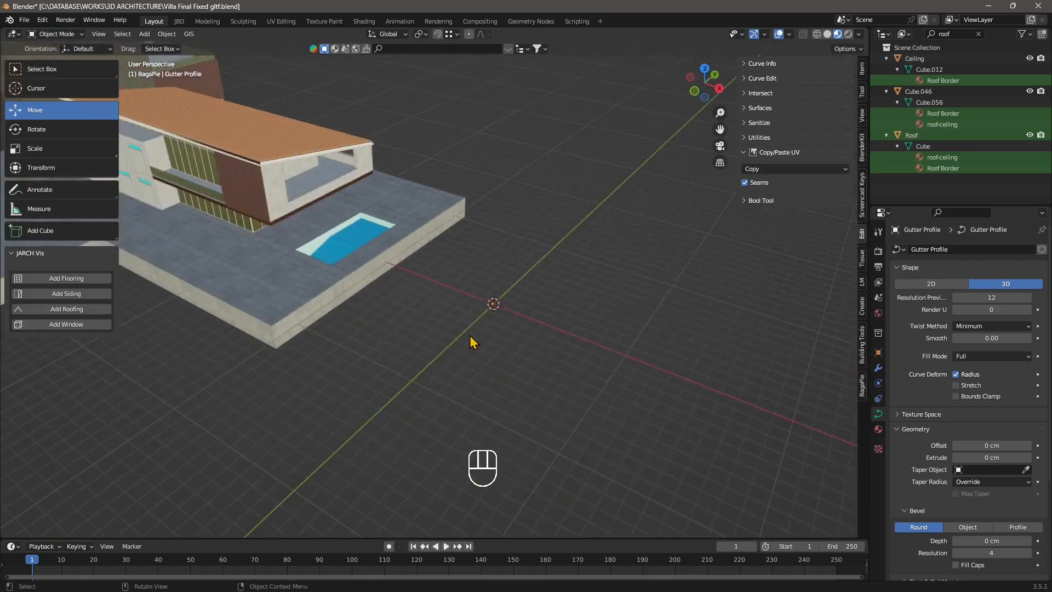
shift+middle_drag(431, 340, 601, 399)
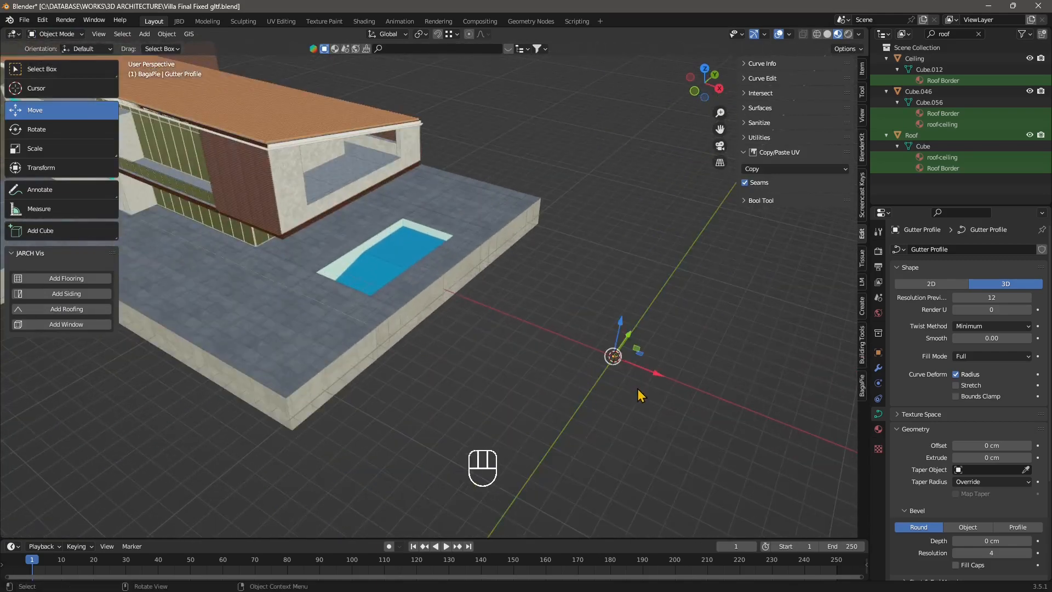
click(270, 156)
scroll(638, 378, up, 1)
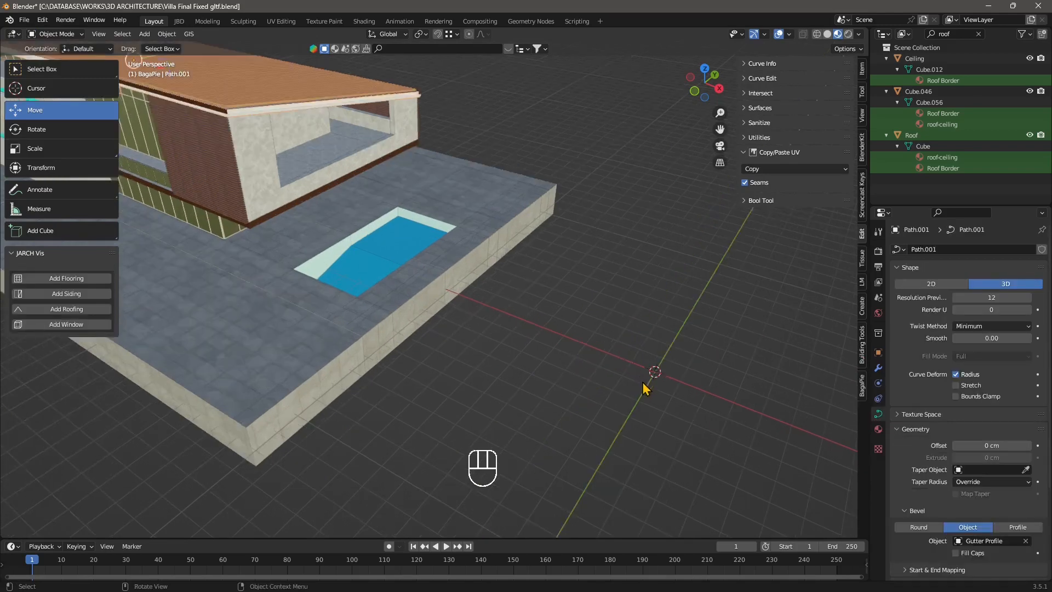
shift+middle_drag(666, 389, 505, 334)
scroll(515, 340, up, 2)
click(503, 343)
scroll(560, 390, down, 4)
shift+middle_drag(315, 318, 460, 366)
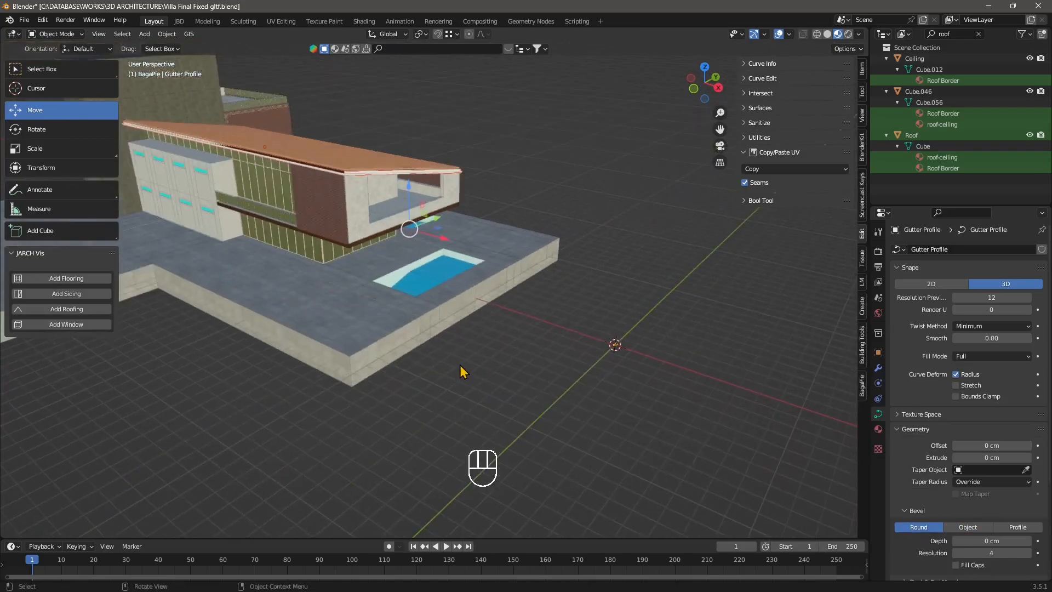